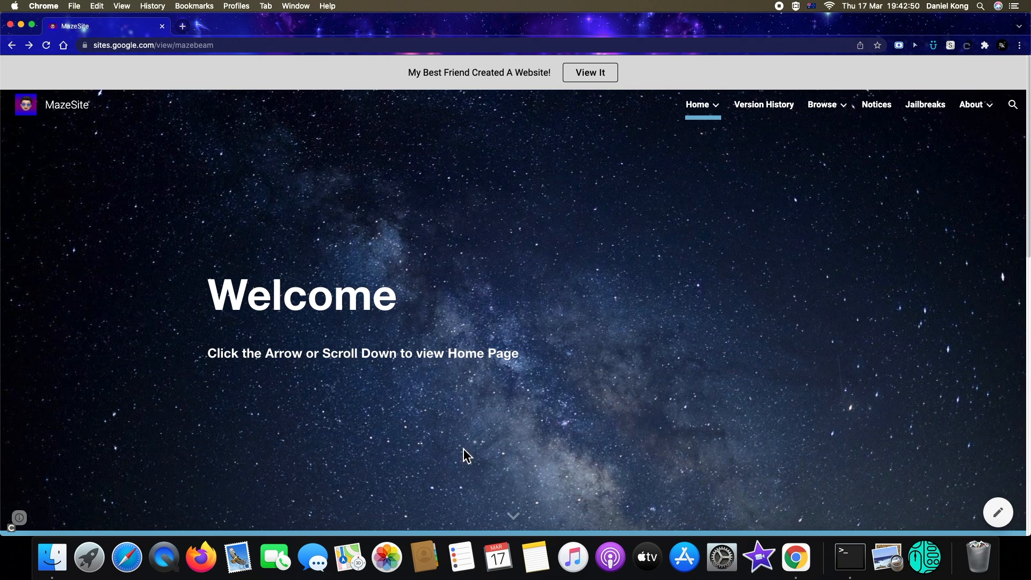
Scroll through the existing MazeSite home page to review its layout
scroll(461, 450, "down", 10)
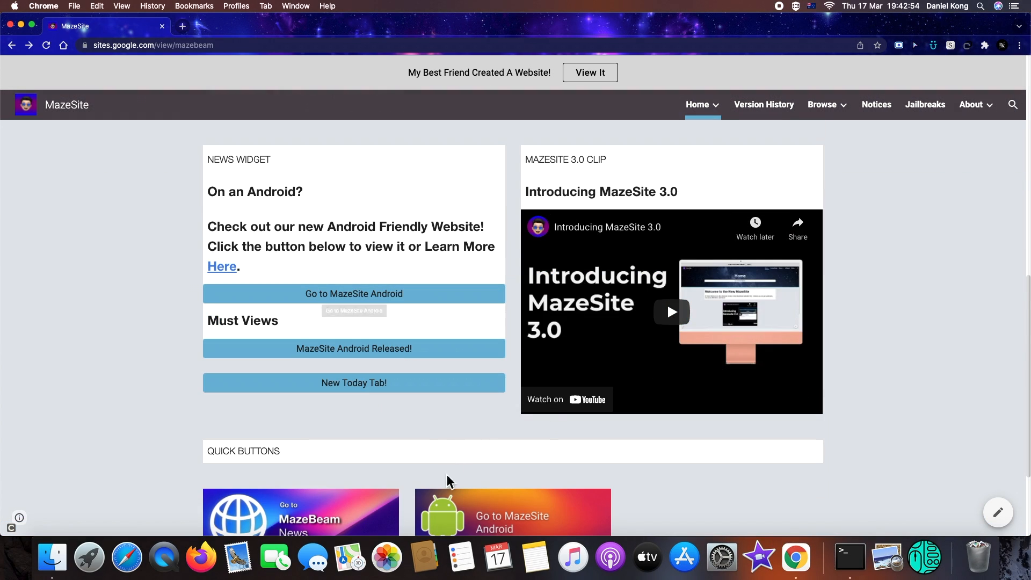
scroll(409, 504, "down", 3)
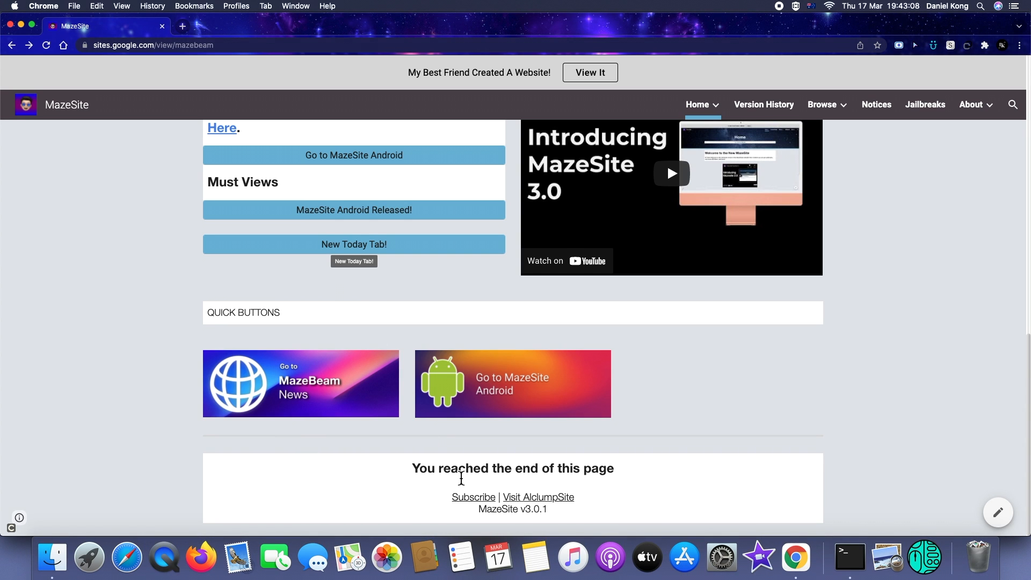
scroll(485, 469, "up", 5)
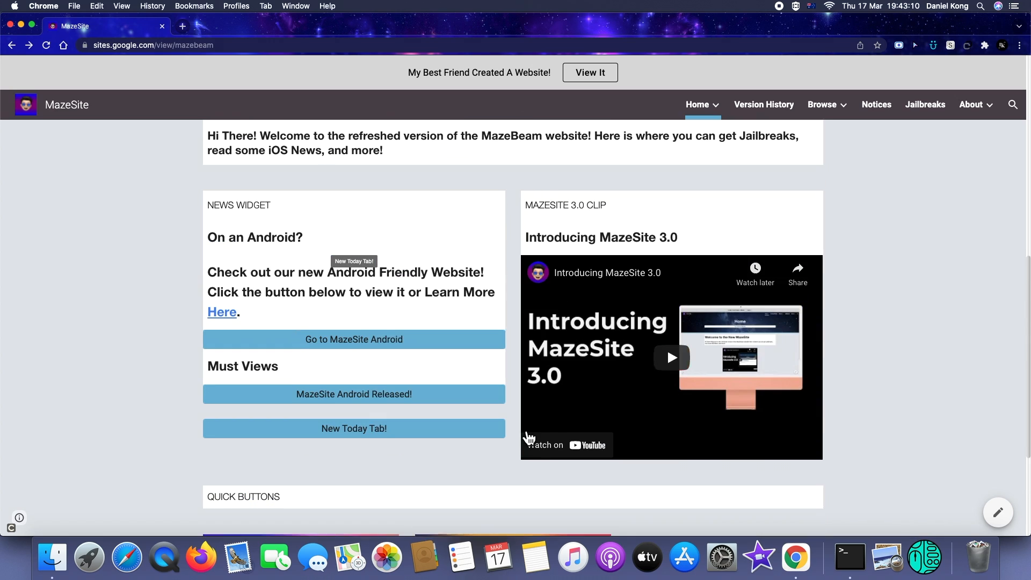
scroll(657, 421, "up", 10)
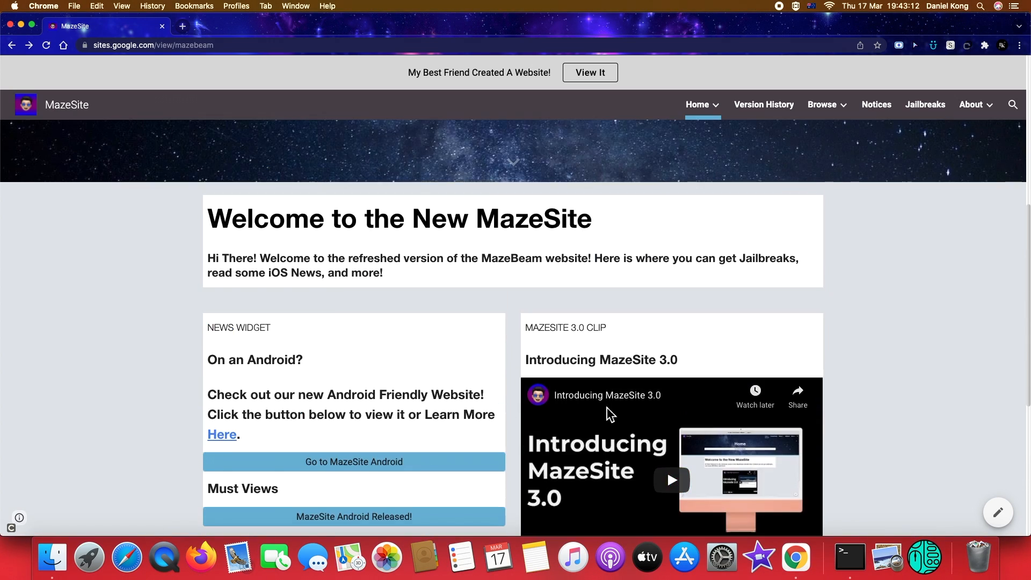
scroll(633, 282, "up", 1)
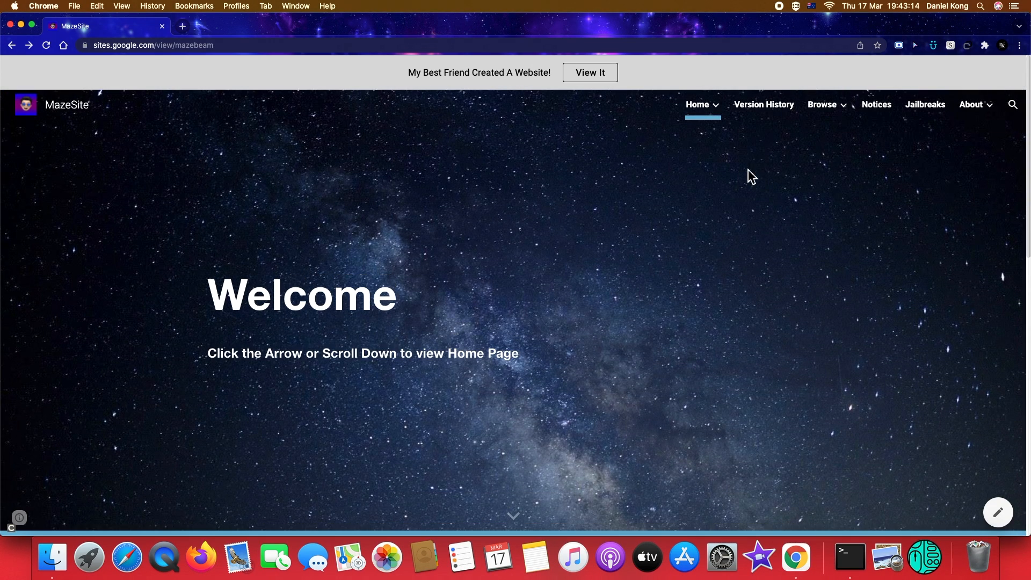
mouse_move(724, 120)
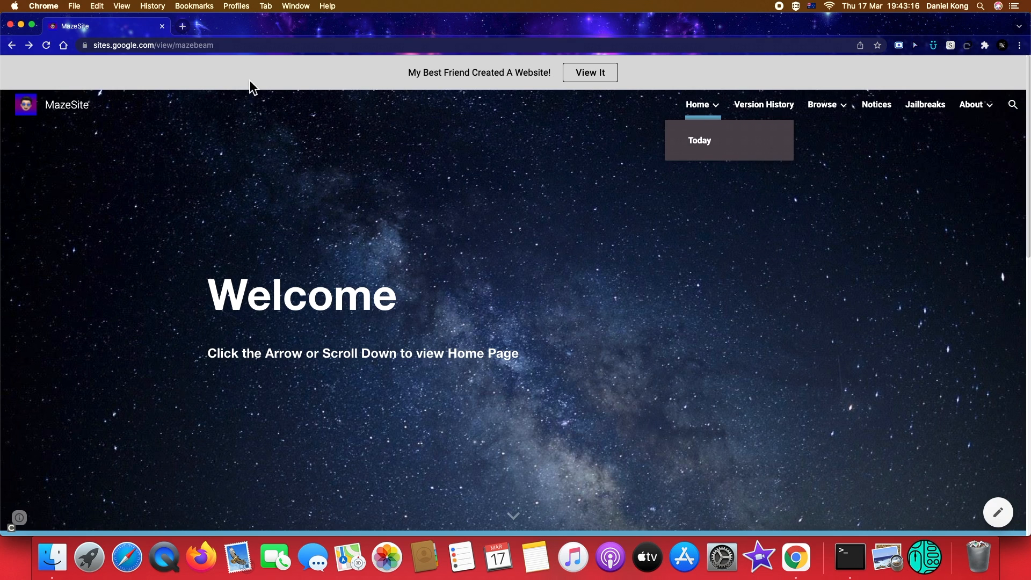
Open a new tab, go to Google Sites and start a new blank site
left_click(181, 27)
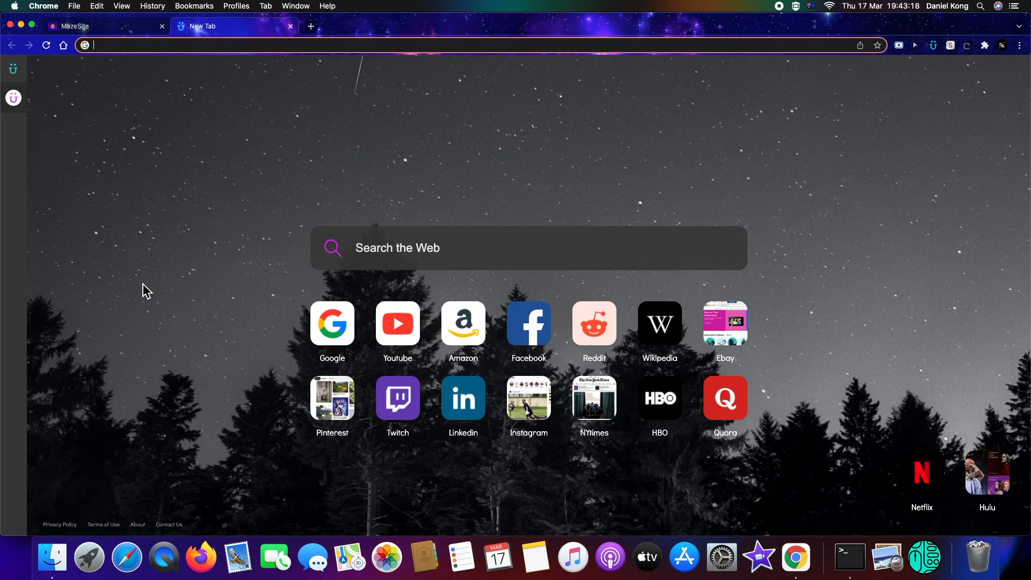
type("s")
left_click(252, 65)
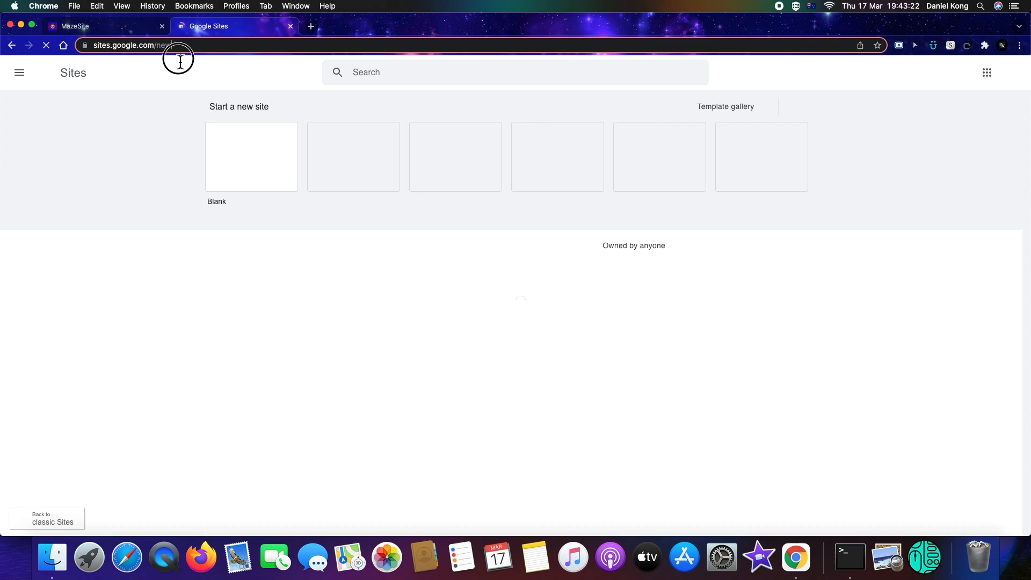
left_click(244, 177)
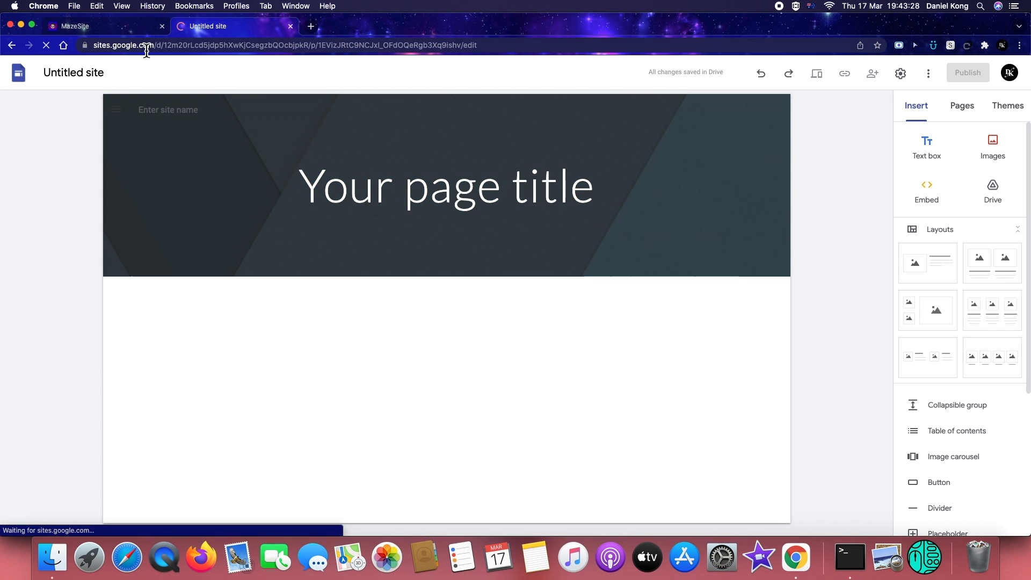
Name the site document MazeBeam Site Tutorial
left_click(91, 73)
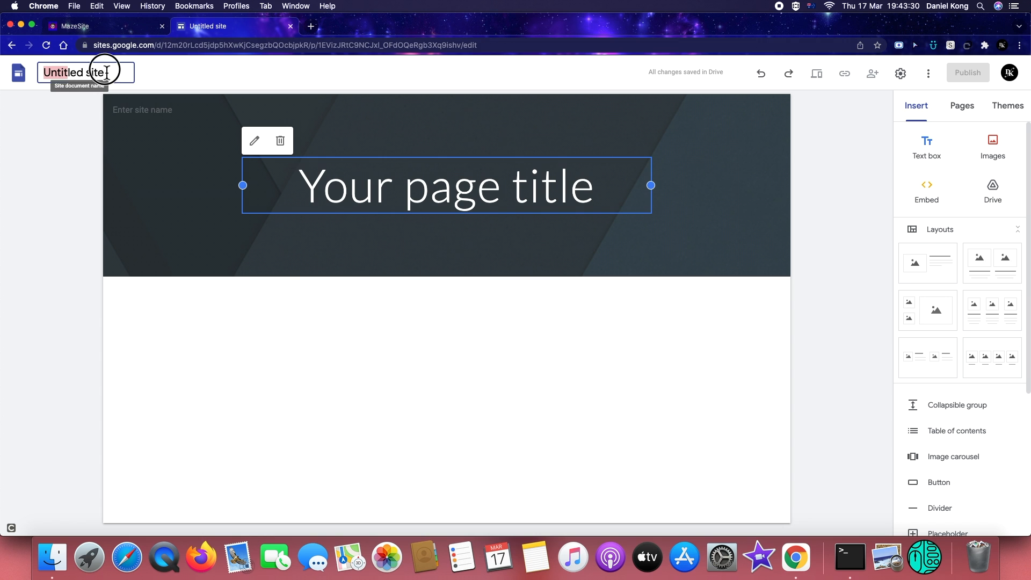
type("Ma")
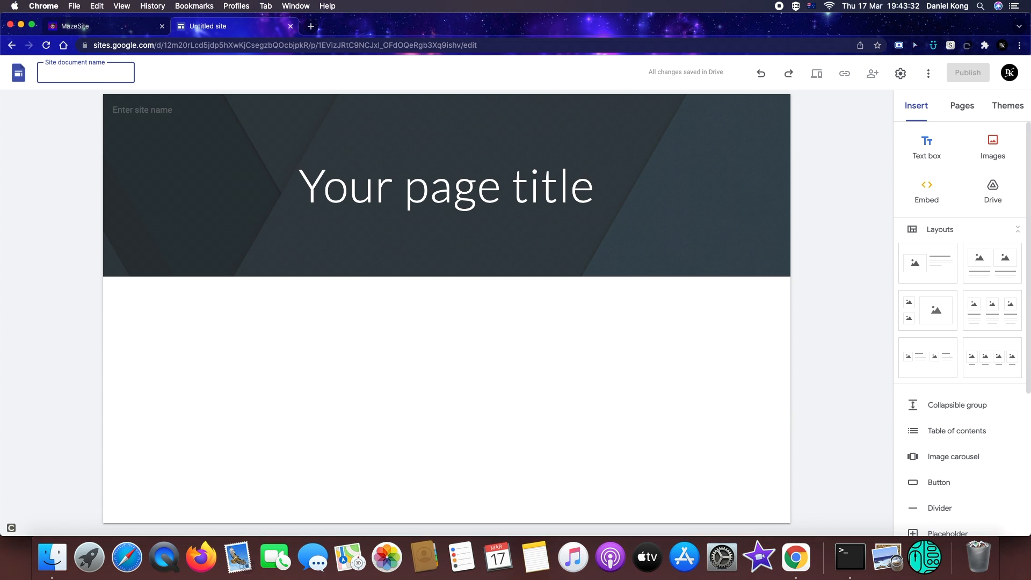
type("zeBeam")
key("Return")
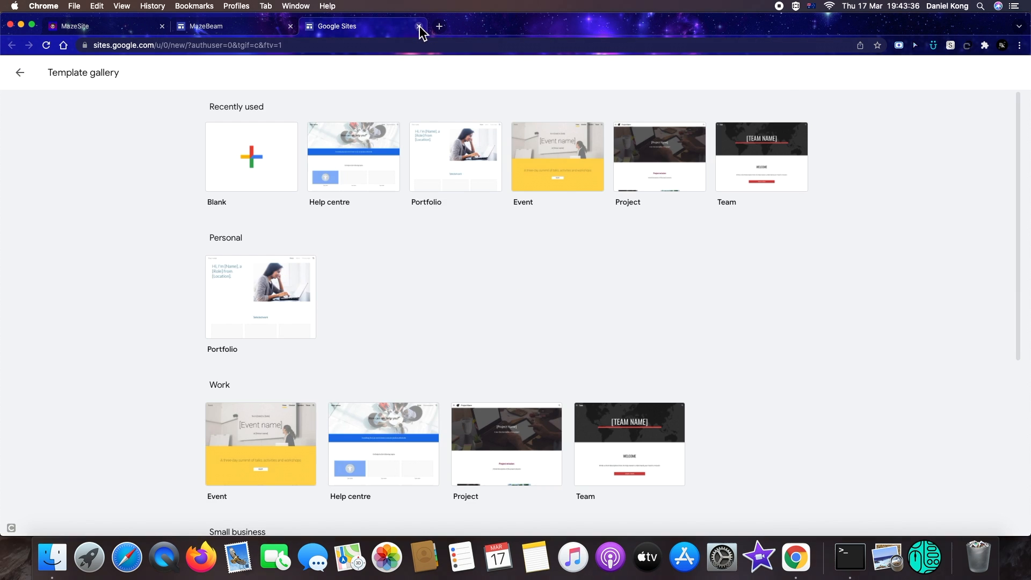
left_click(419, 26)
left_click(105, 81)
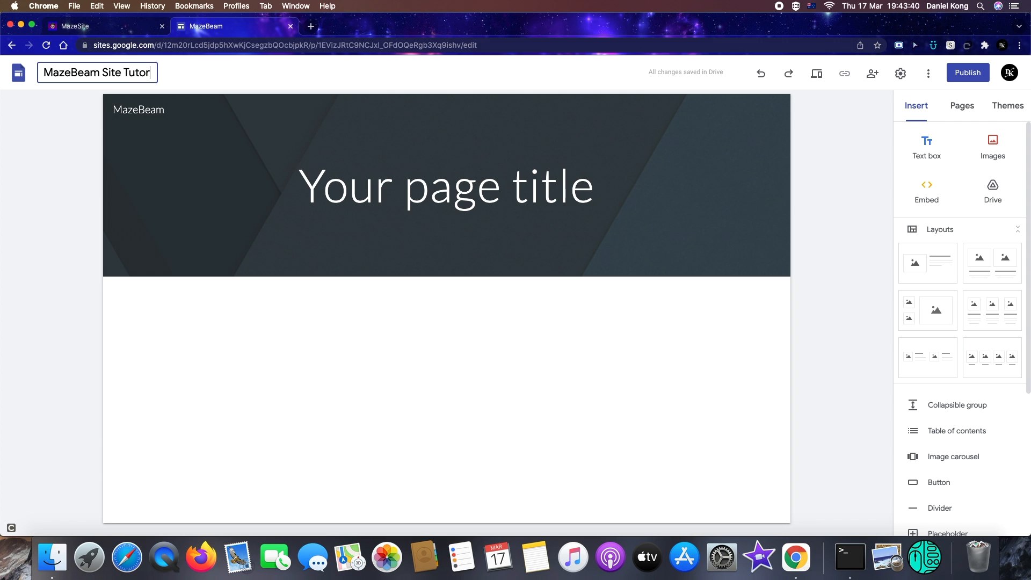
Change the site name in the header to Test
left_click(131, 111)
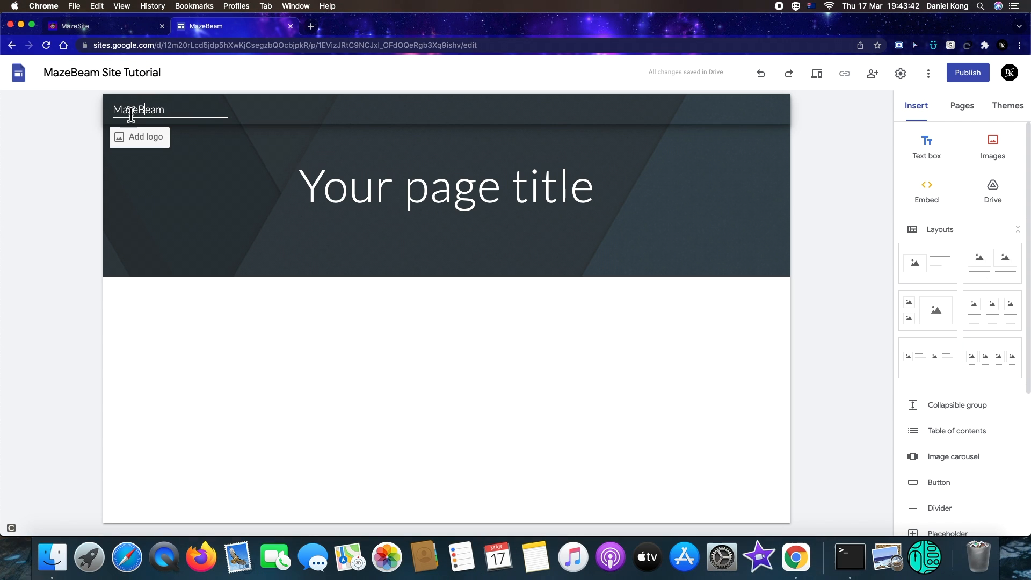
left_click_drag(113, 110, 178, 126)
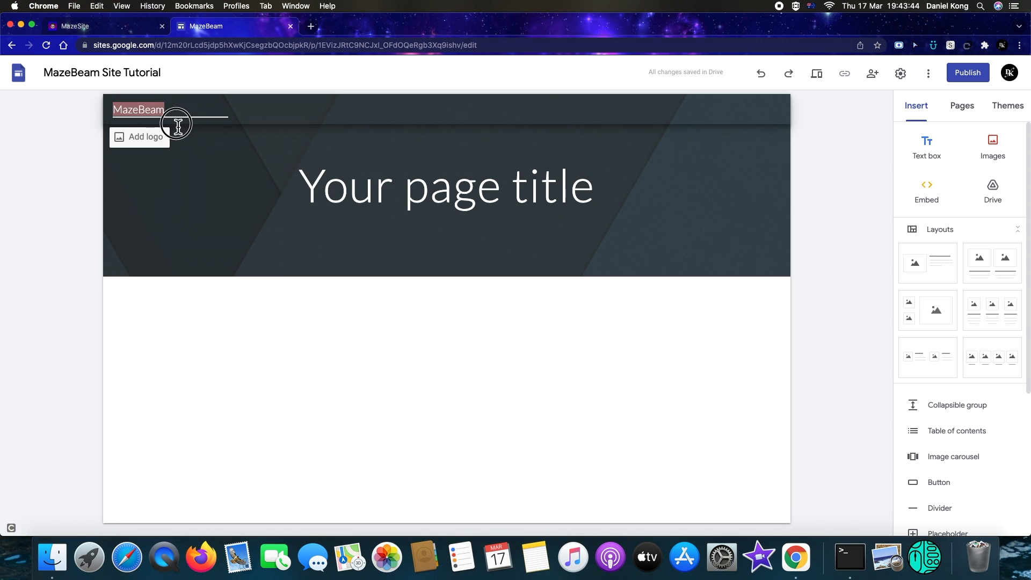
key("BackSpace")
type("TEst")
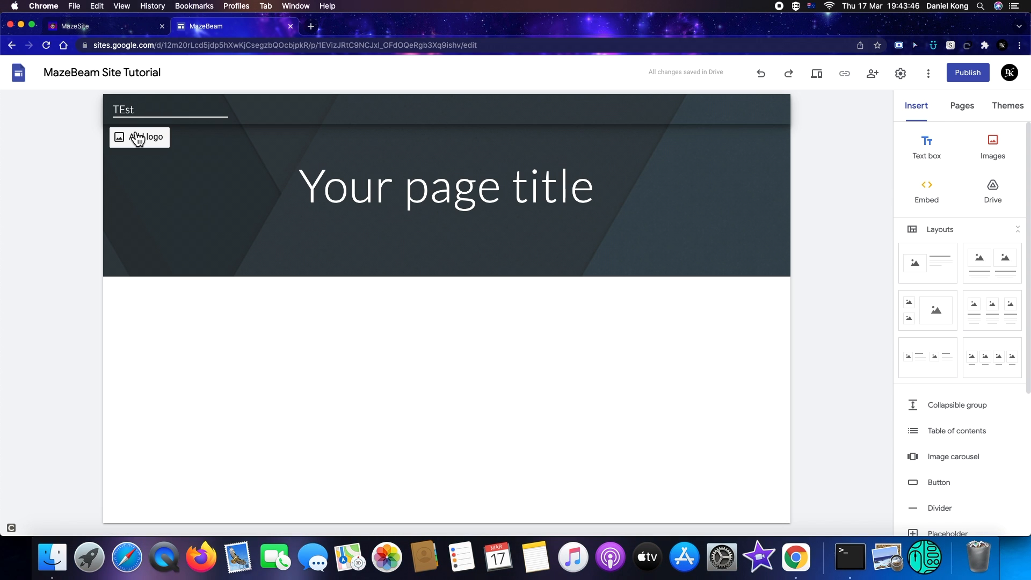
type("t")
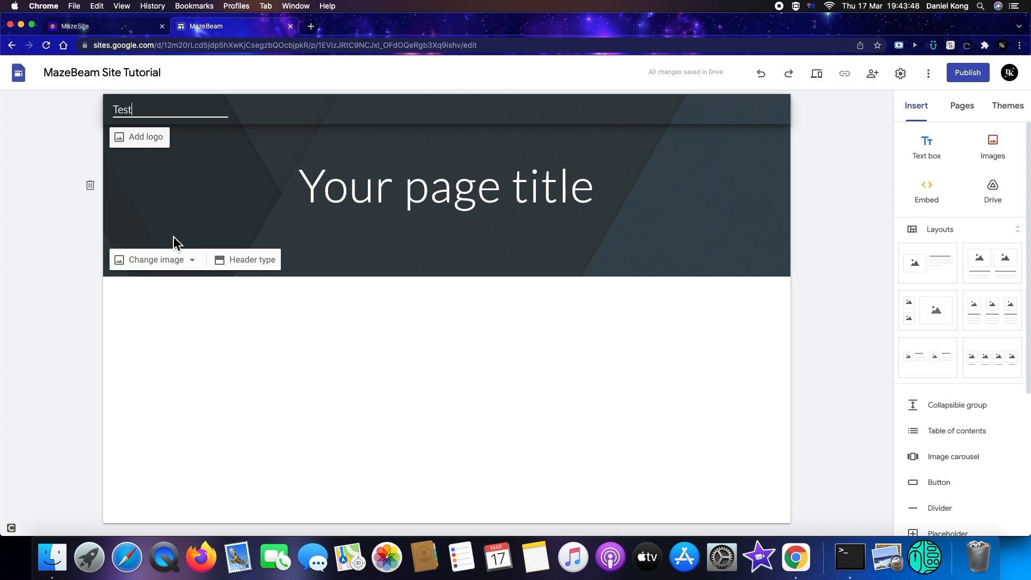
Change the page header type to Title only
left_click(214, 290)
left_click(251, 262)
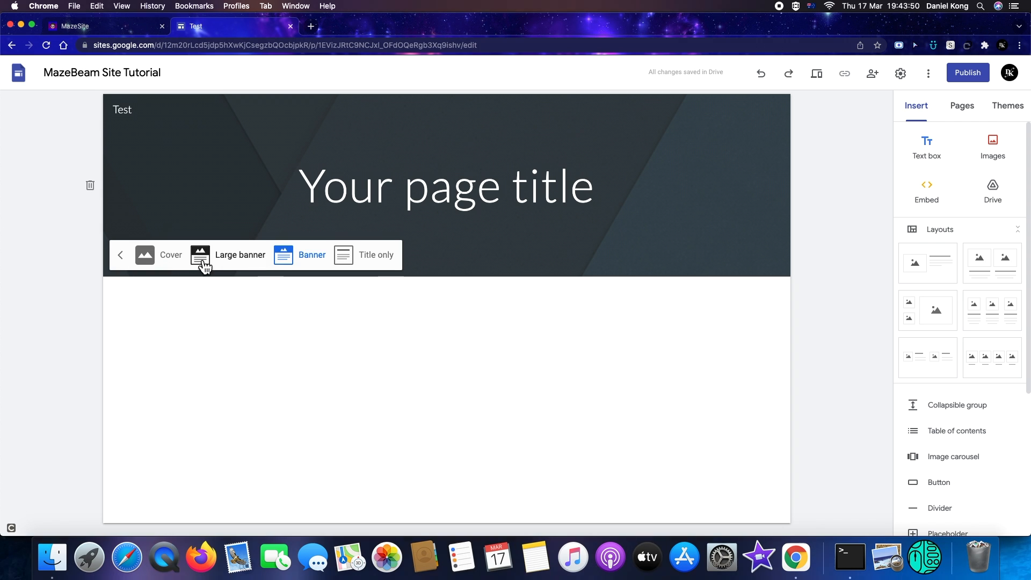
left_click(354, 260)
Select the page title text and set its font to Anton
left_click_drag(329, 143, 623, 186)
double_click(351, 148)
left_click(347, 151)
left_click_drag(452, 154, 508, 167)
left_click(507, 165)
left_click_drag(306, 145, 548, 157)
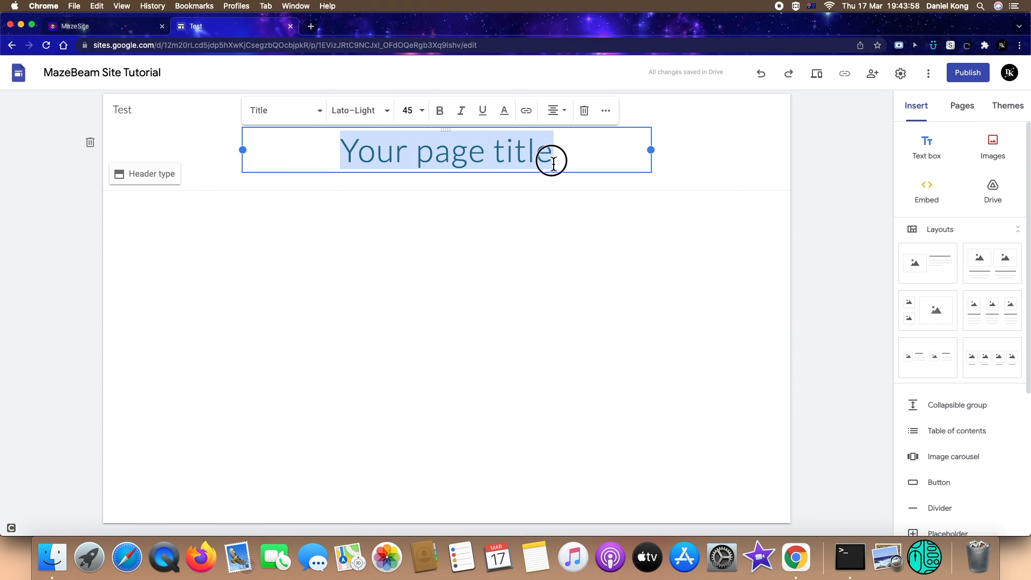
left_click(372, 114)
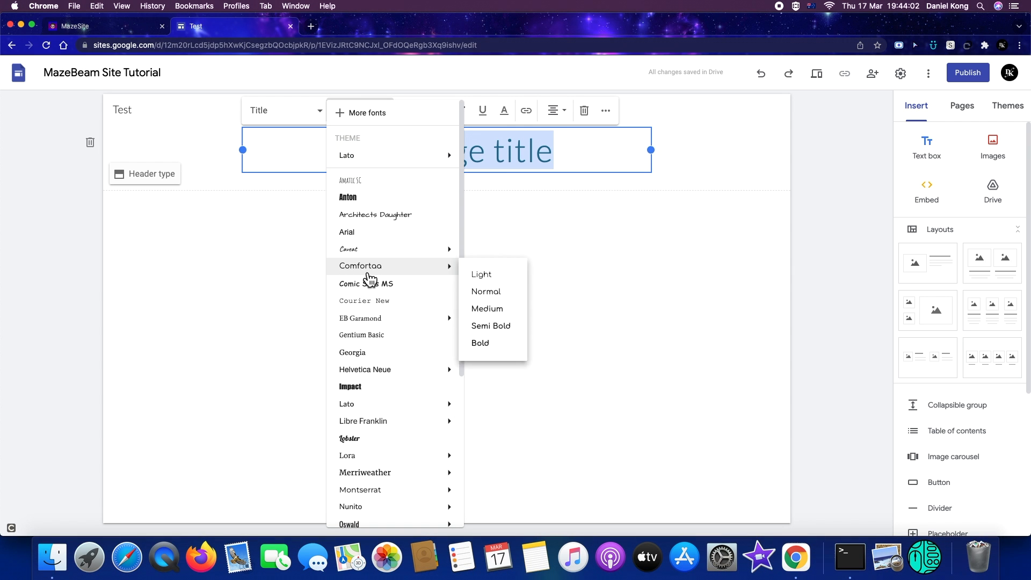
left_click(349, 196)
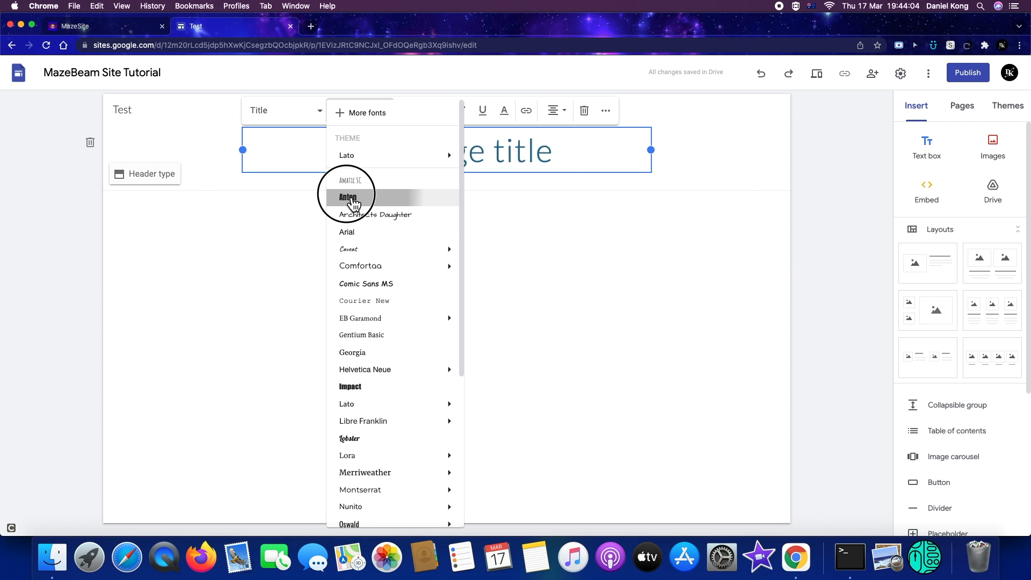
left_click(473, 203)
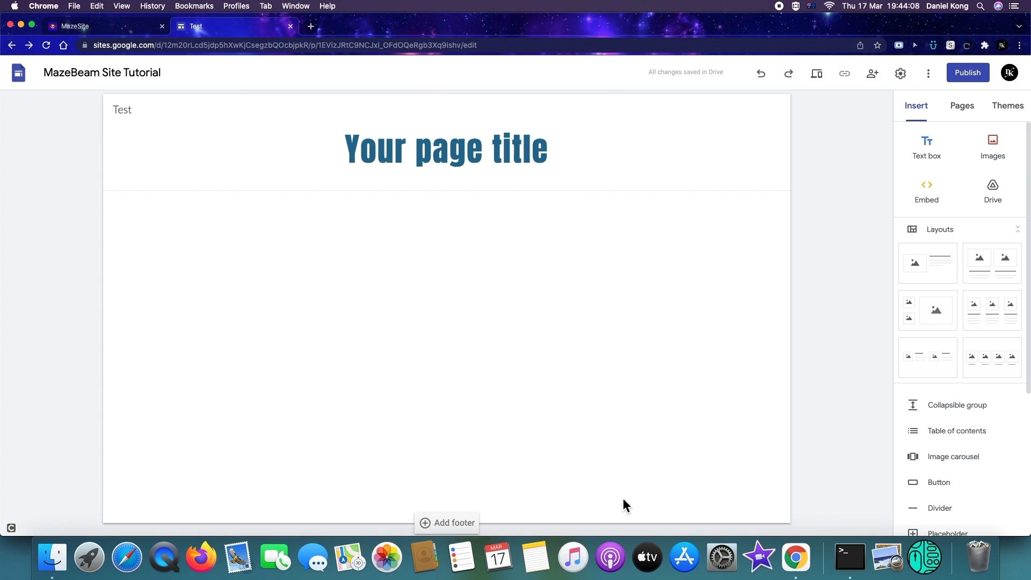
Start creating a new custom theme and move past the logo and banner step
left_click(1009, 106)
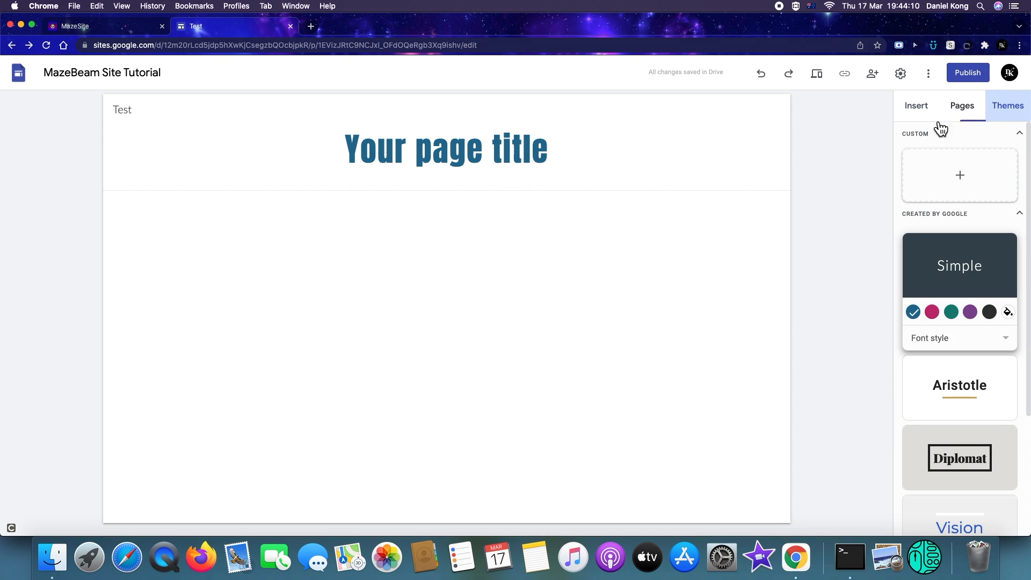
left_click(938, 172)
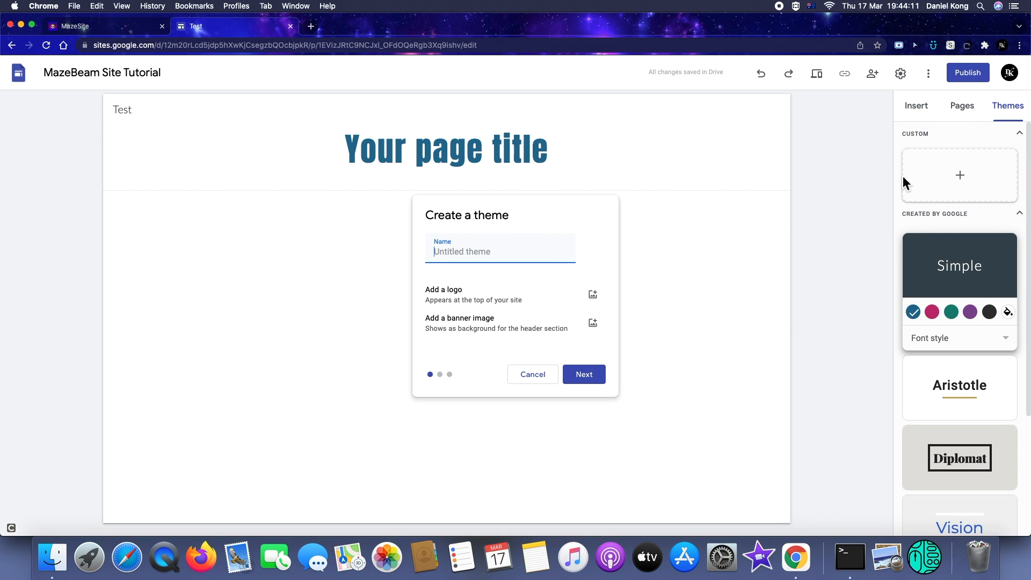
left_click(578, 382)
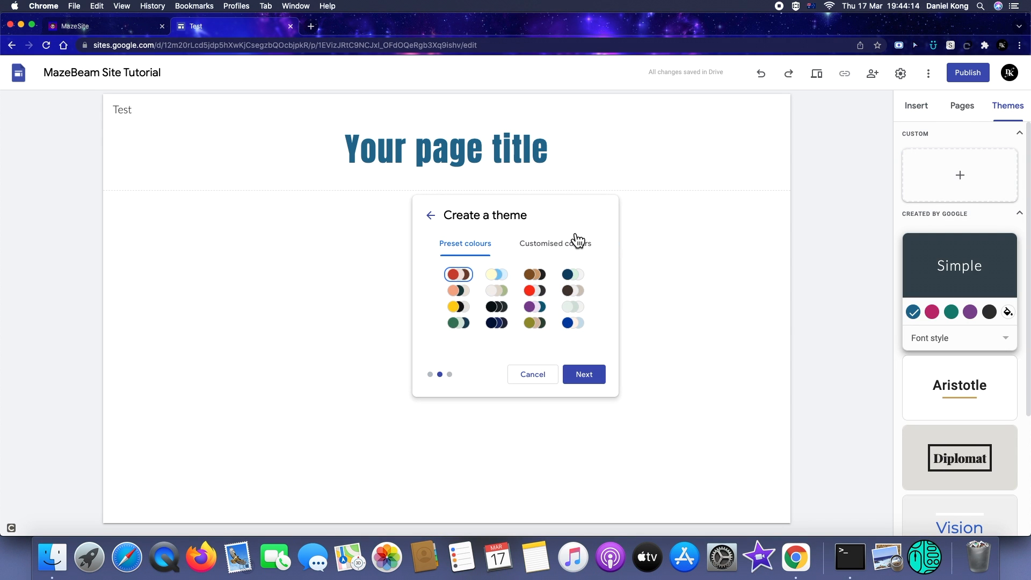
Compare the customised and preset colour options, pick a preset colour palette, and continue to fonts
left_click(578, 242)
left_click(457, 246)
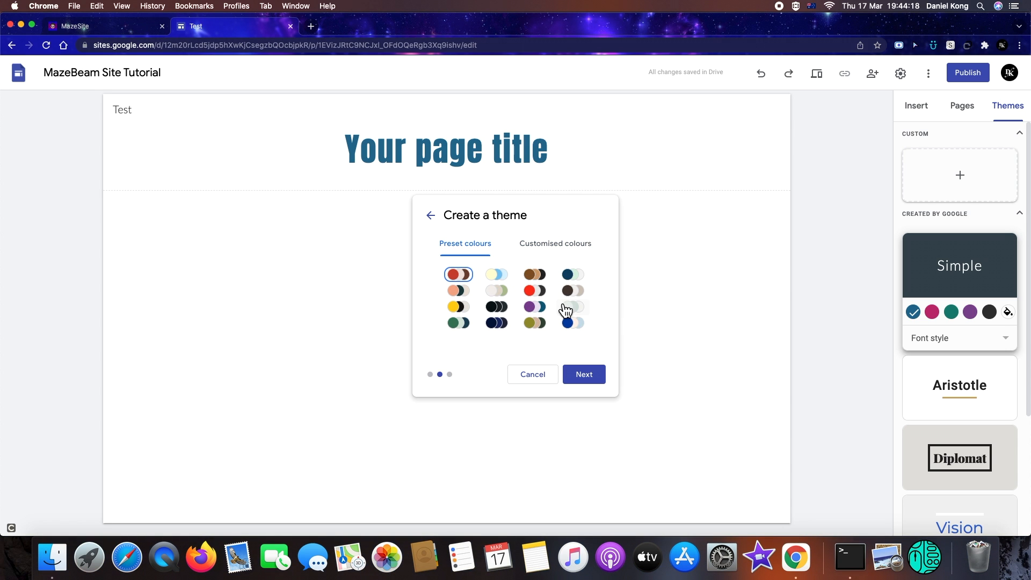
left_click(577, 253)
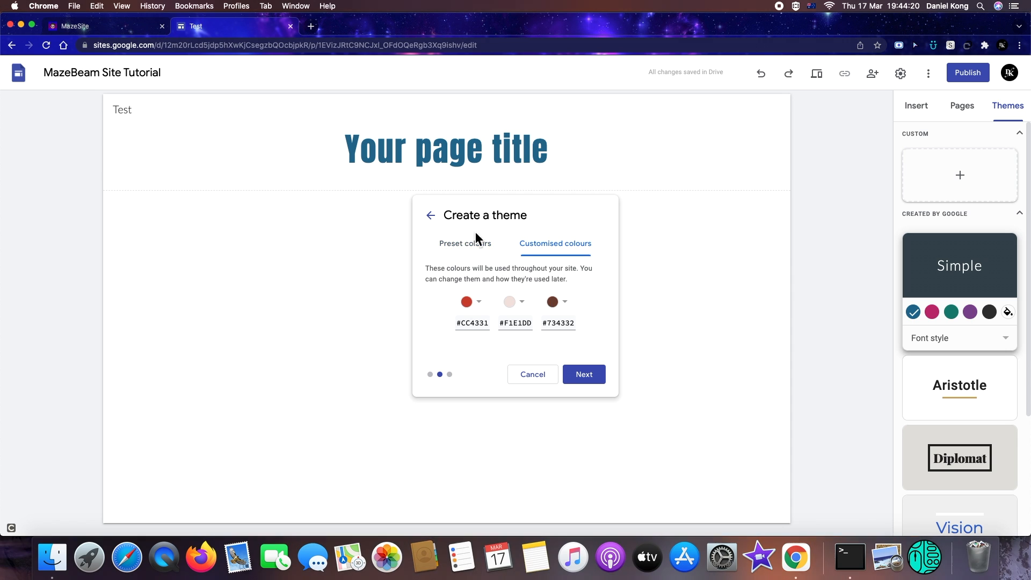
left_click(467, 243)
left_click(496, 275)
left_click(586, 376)
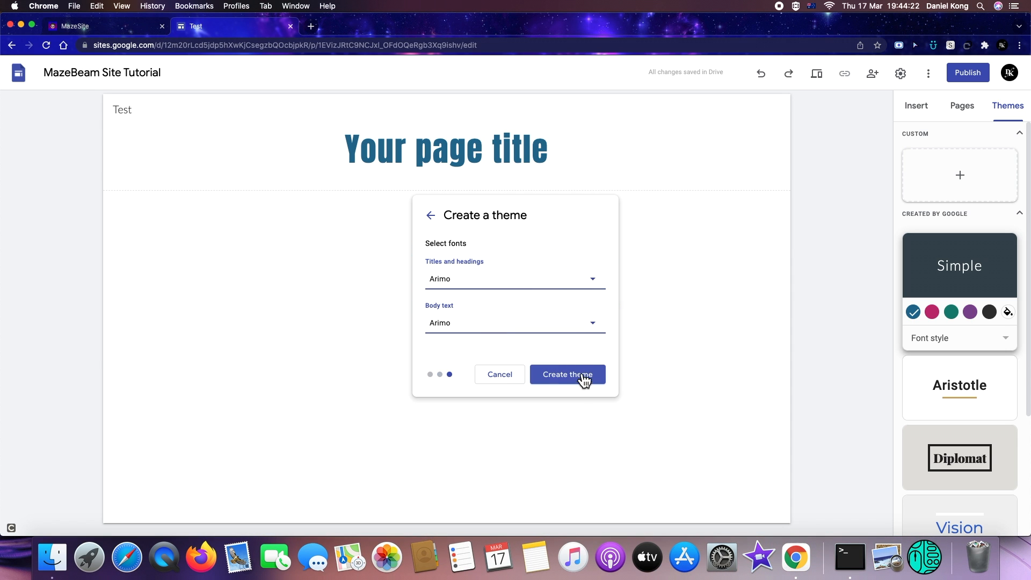
Set the theme fonts to Anton for titles and headings and Love Ya Like A Sister for body text
left_click(543, 282)
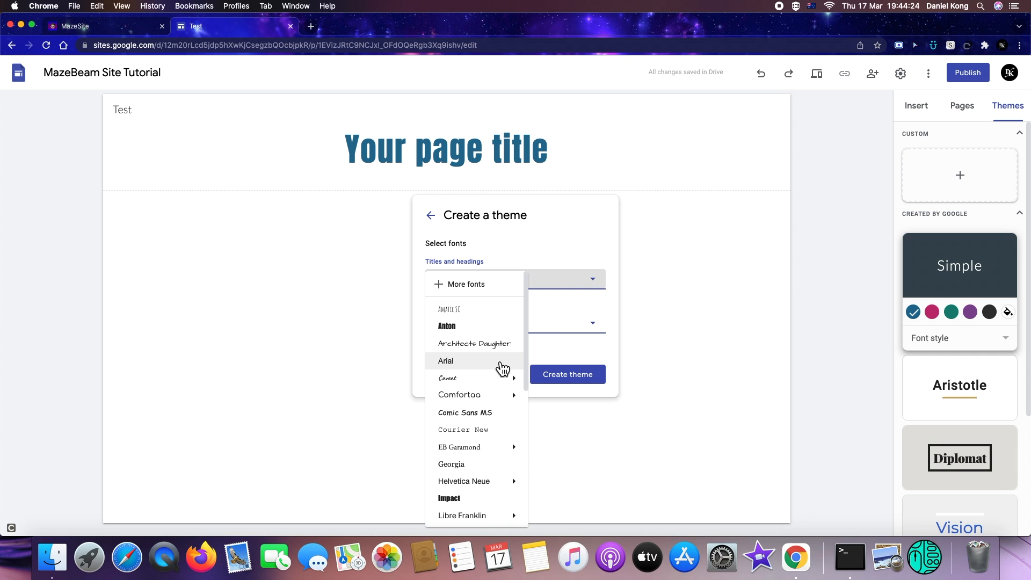
left_click(486, 327)
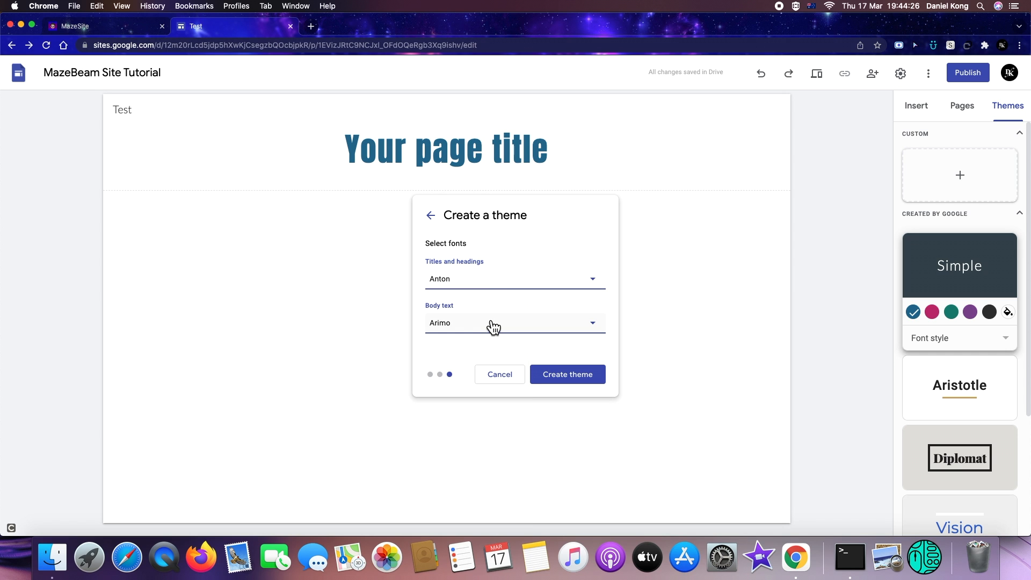
left_click(491, 323)
scroll(507, 422, "down", 5)
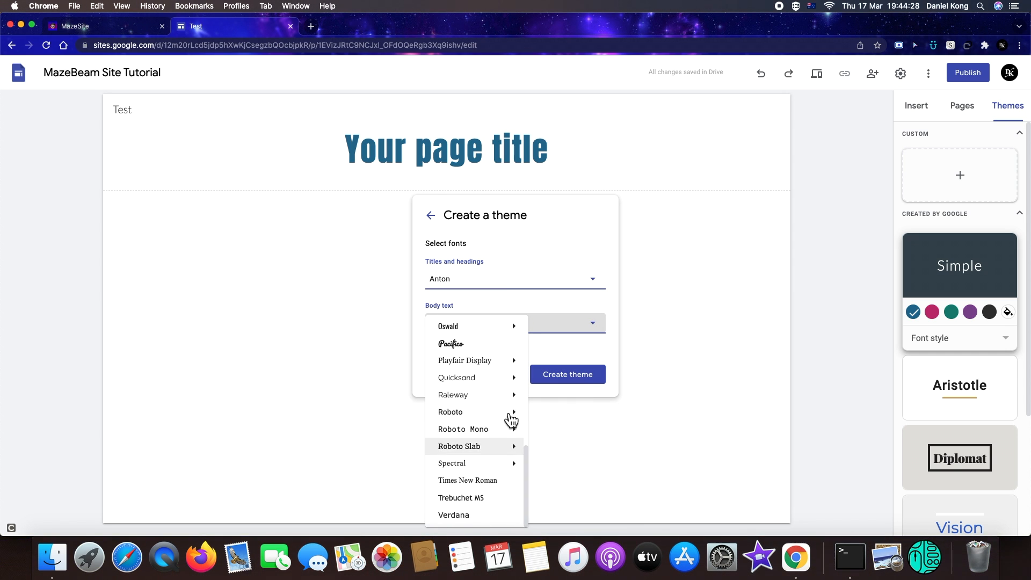
scroll(484, 441, "up", 4)
scroll(475, 376, "up", 2)
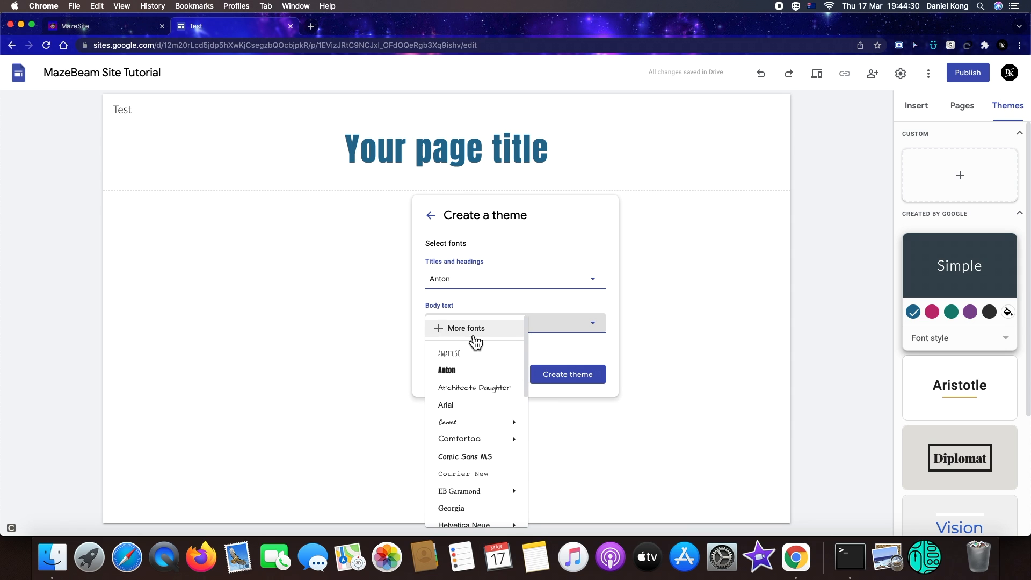
left_click(473, 328)
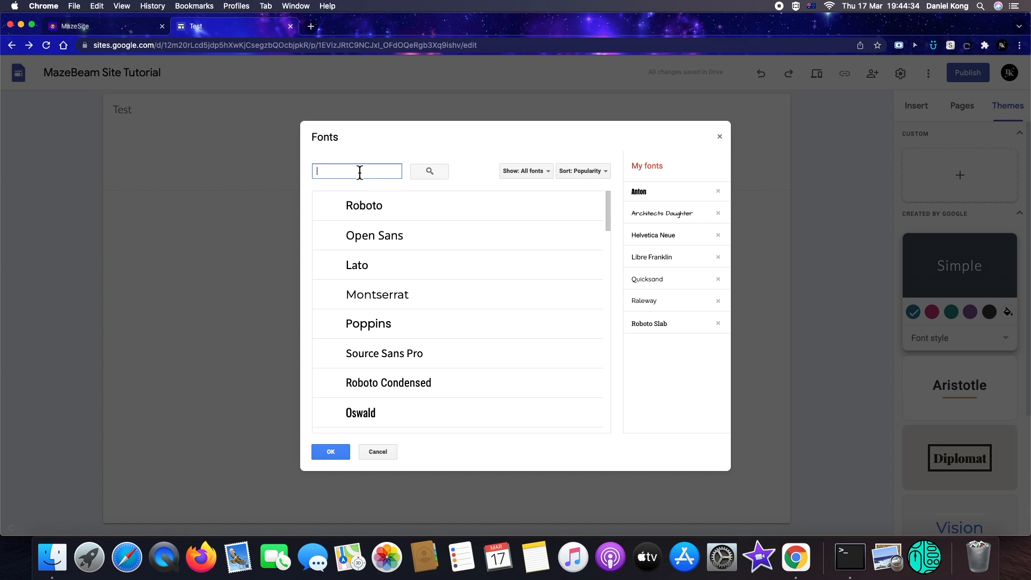
type("love ya")
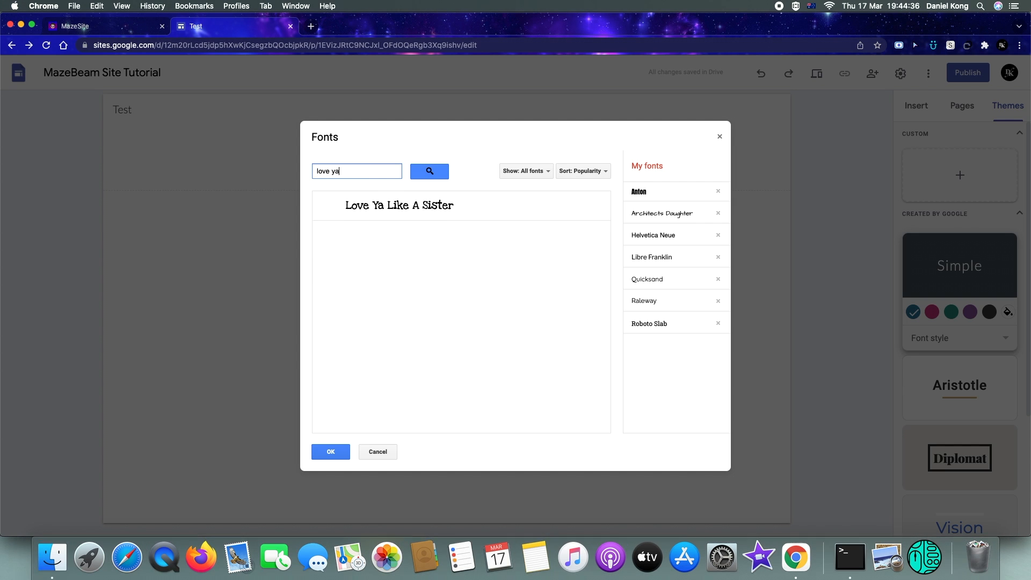
left_click(340, 203)
left_click(336, 454)
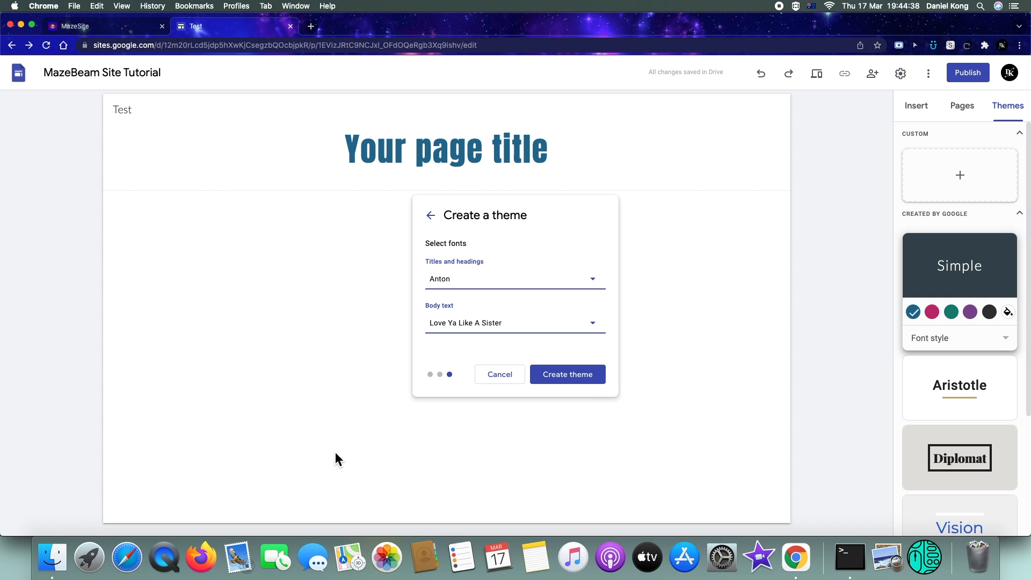
Create the custom theme with the chosen fonts and return to the insert options
left_click(578, 377)
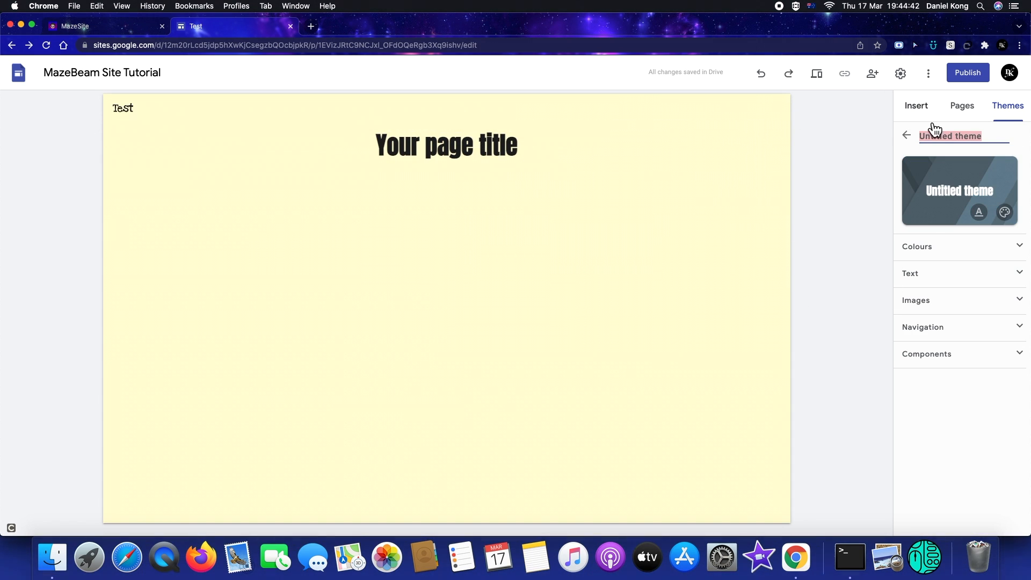
left_click(916, 106)
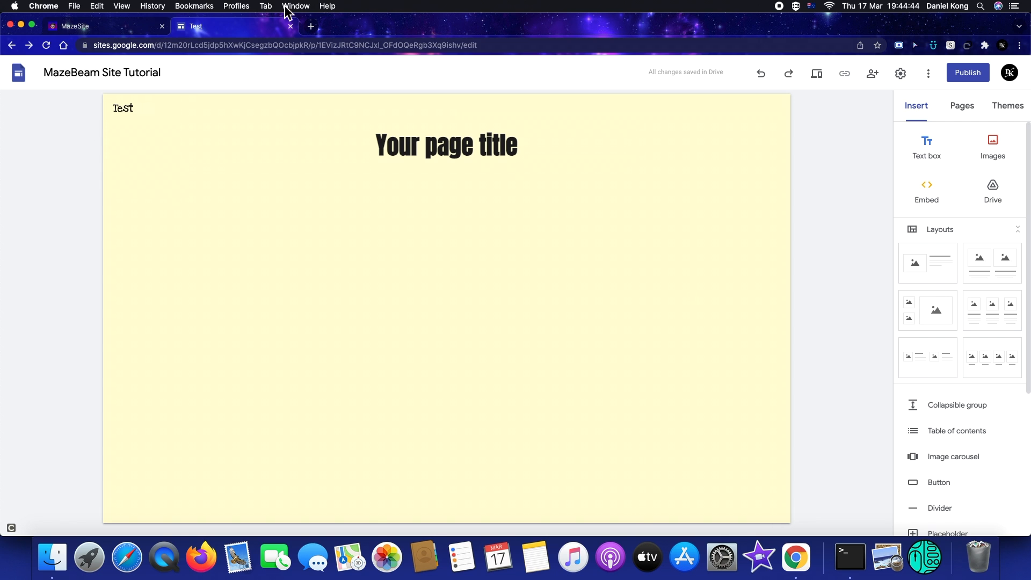
Examine the footer at the bottom of the existing MazeSite page for reference
left_click(115, 22)
scroll(263, 408, "down", 10)
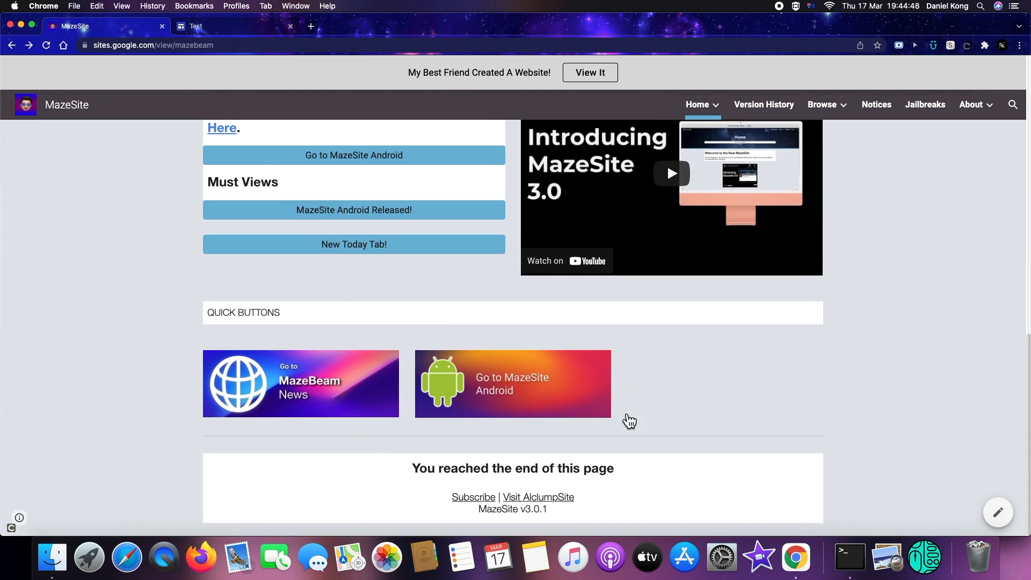
left_click(212, 31)
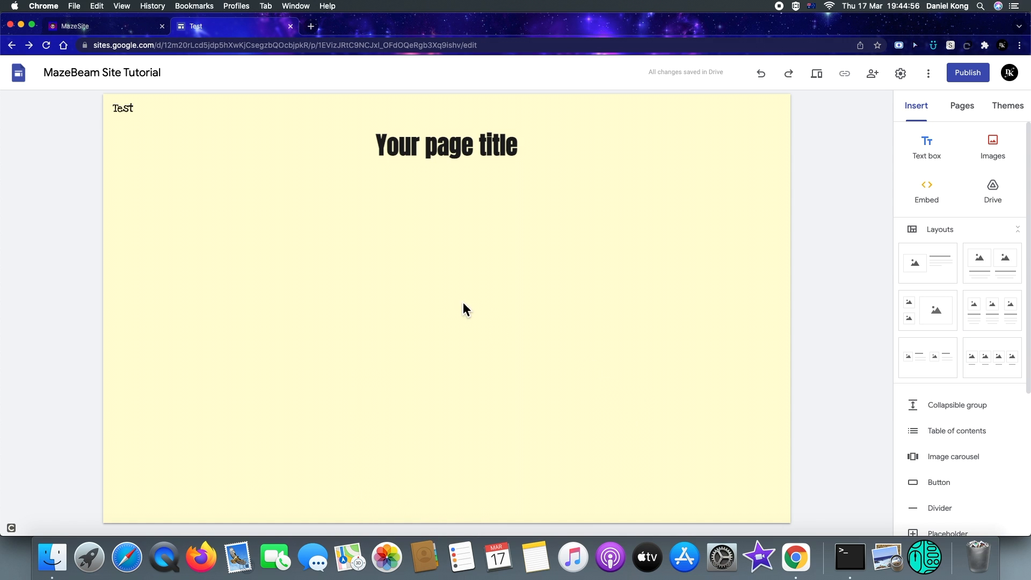
Add a footer to the page and set its text box to font size 18 with centre alignment
mouse_move(450, 498)
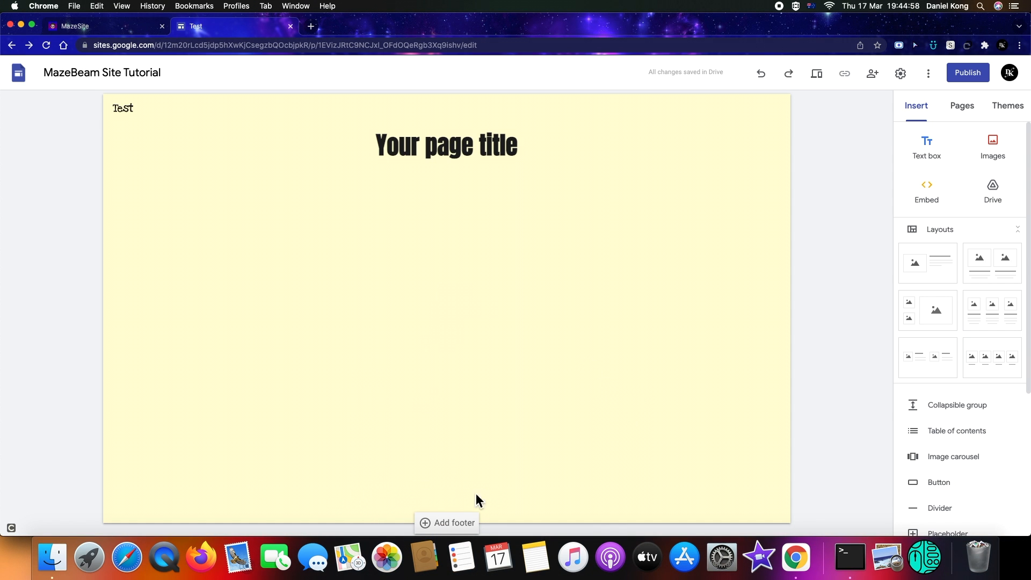
left_click(459, 522)
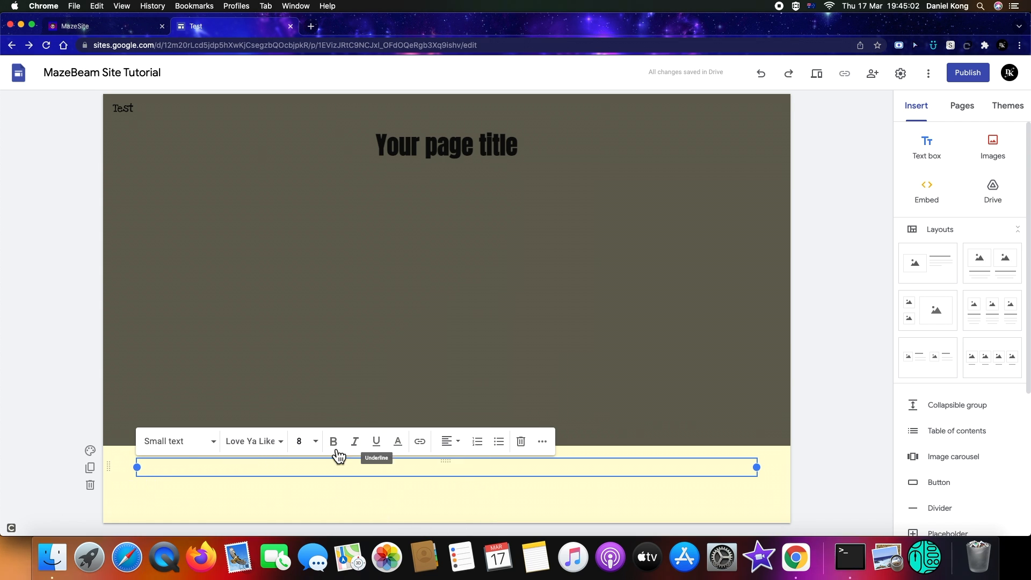
left_click(298, 447)
scroll(304, 521, "down", 1)
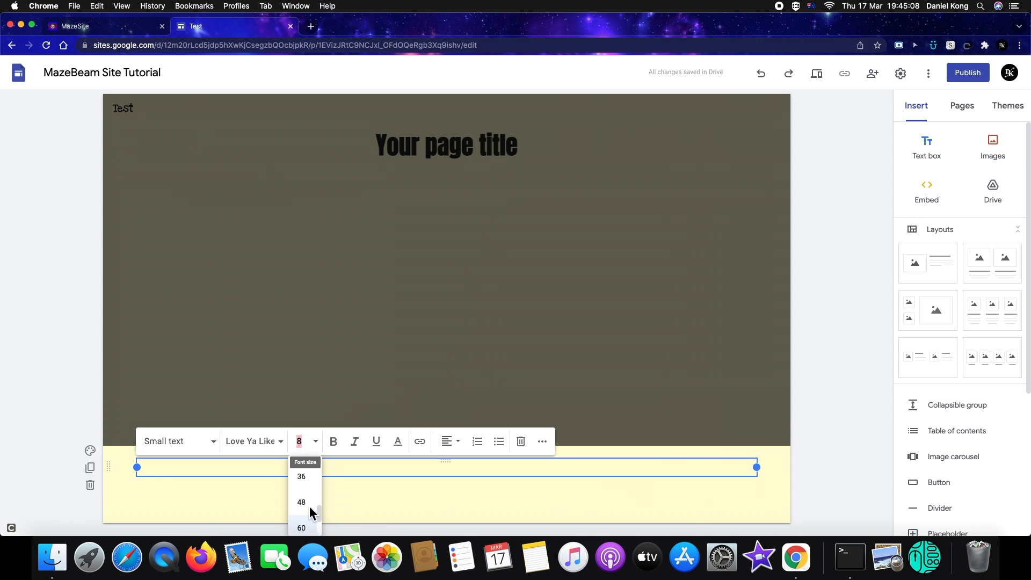
scroll(309, 505, "up", 3)
left_click(301, 487)
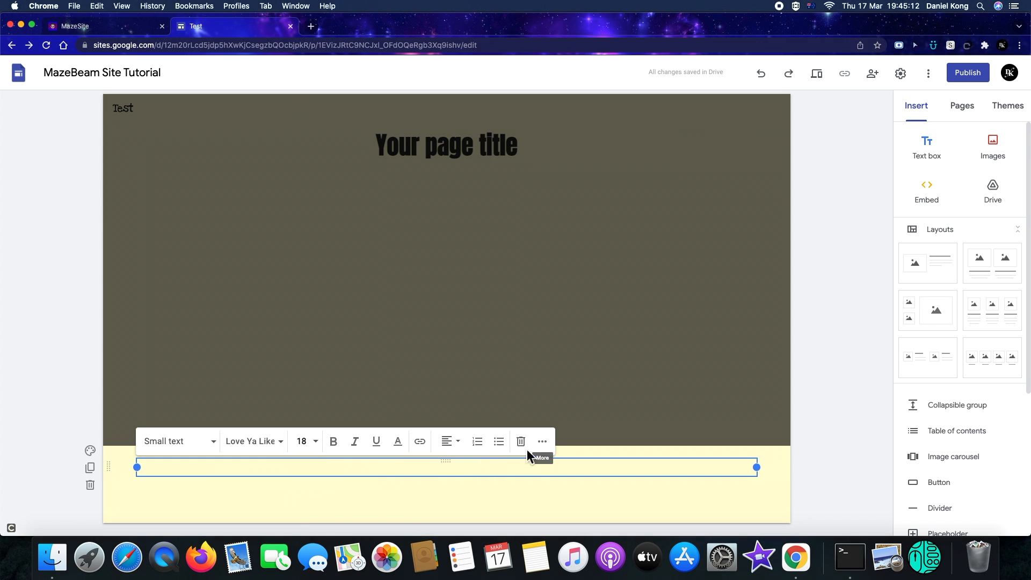
left_click(450, 441)
left_click(451, 471)
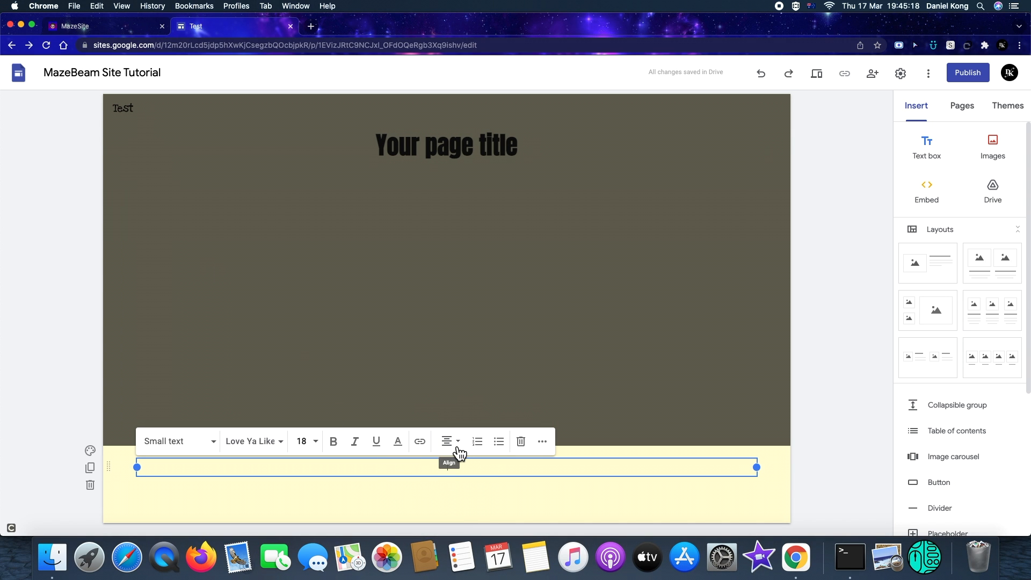
type("asdf")
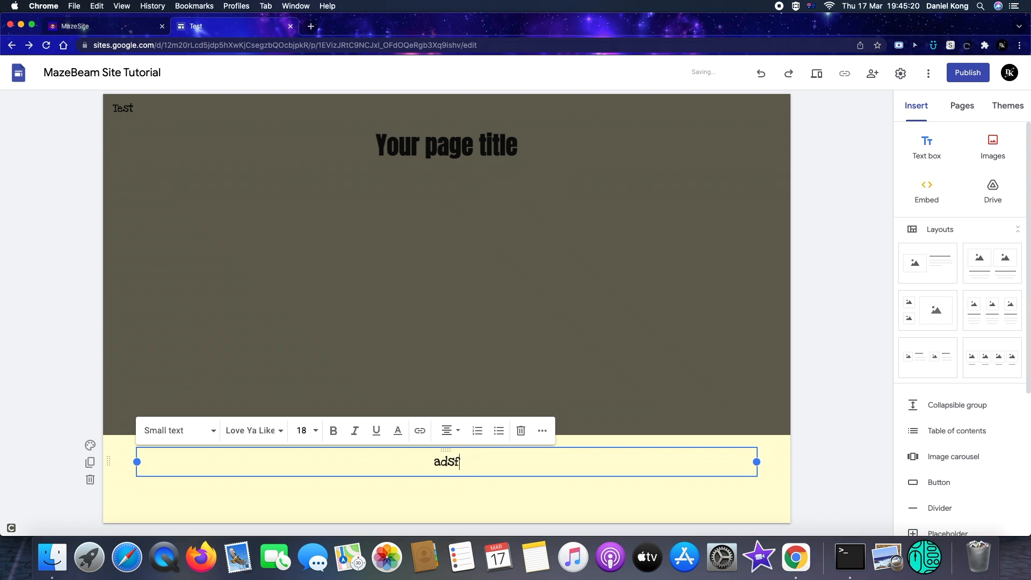
key("BackSpace")
key("BackSpace")
key("BackSpace")
key("BackSpace")
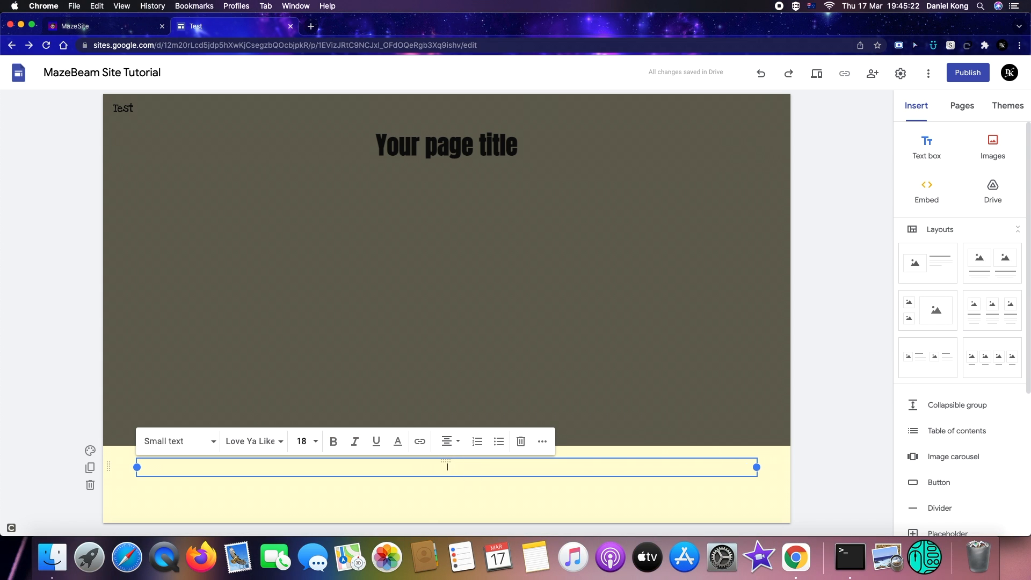
left_click(83, 25)
left_click_drag(421, 481, 668, 511)
left_click(524, 485)
left_click_drag(375, 444, 642, 482)
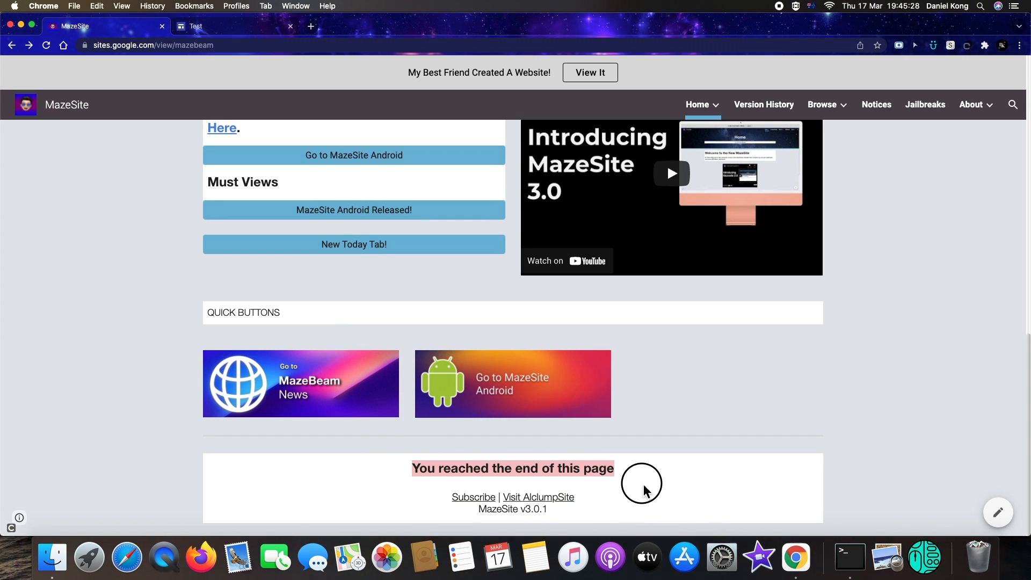
left_click(642, 481)
left_click(232, 27)
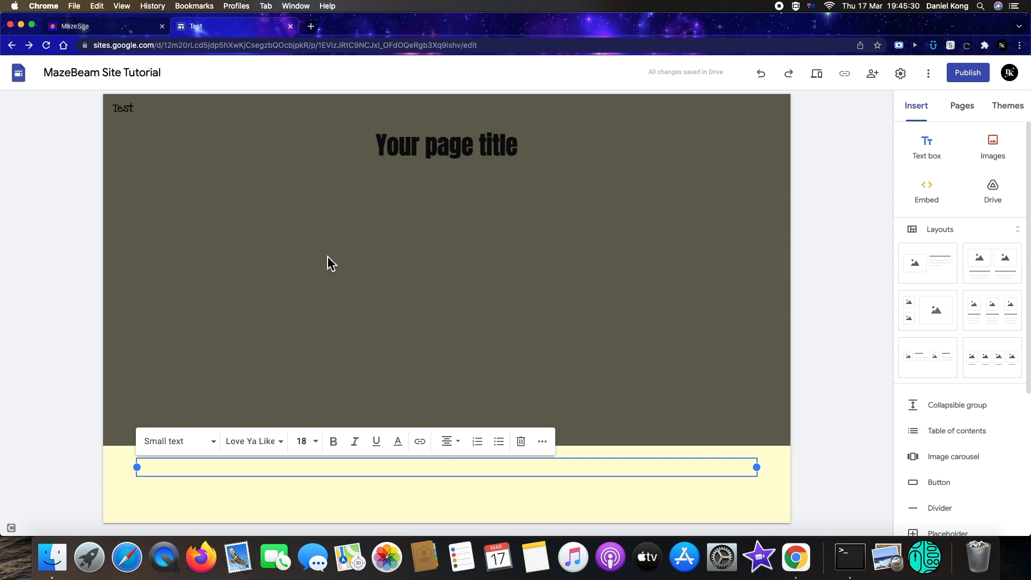
type("You reach")
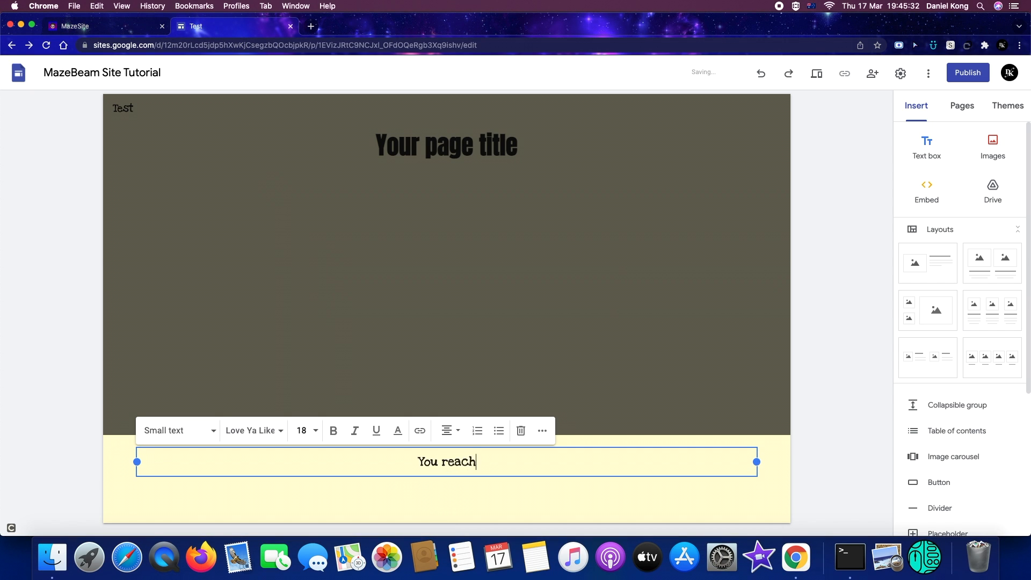
type("ed the")
key("BackSpace")
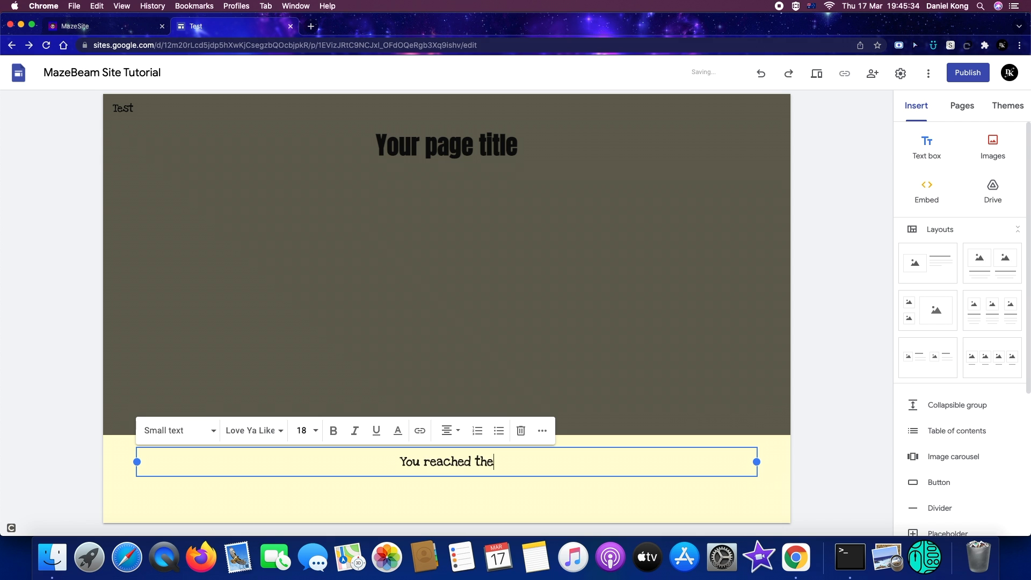
key("BackSpace")
key("BackSpace")
key("BackSpace")
key("BackSpace")
key("BackSpace")
key("BackSpace")
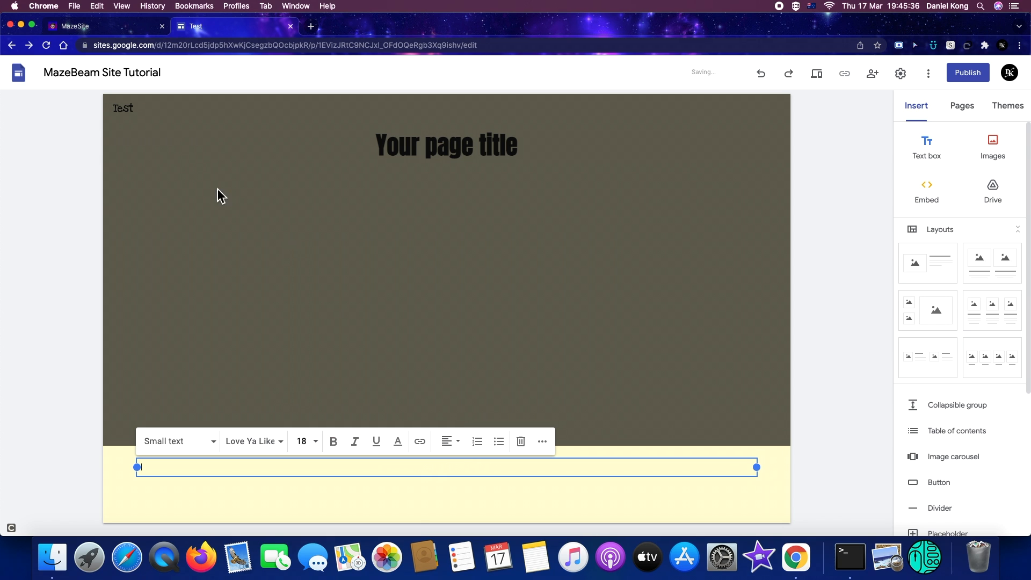
Copy the MazeSite footer text and paste it into the new page's footer
left_click(76, 26)
left_click_drag(370, 479, 612, 543)
key("super+c")
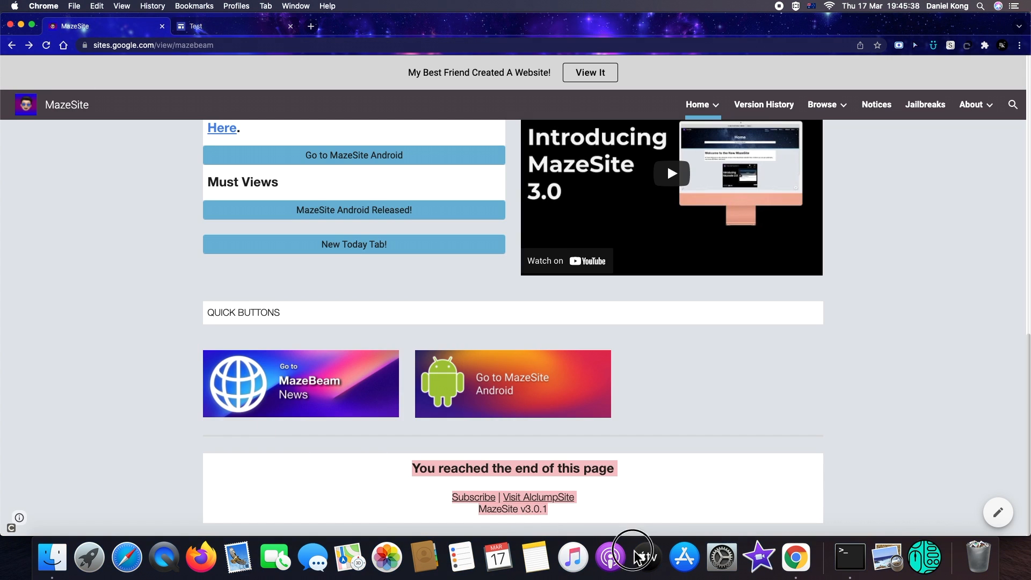
left_click(222, 22)
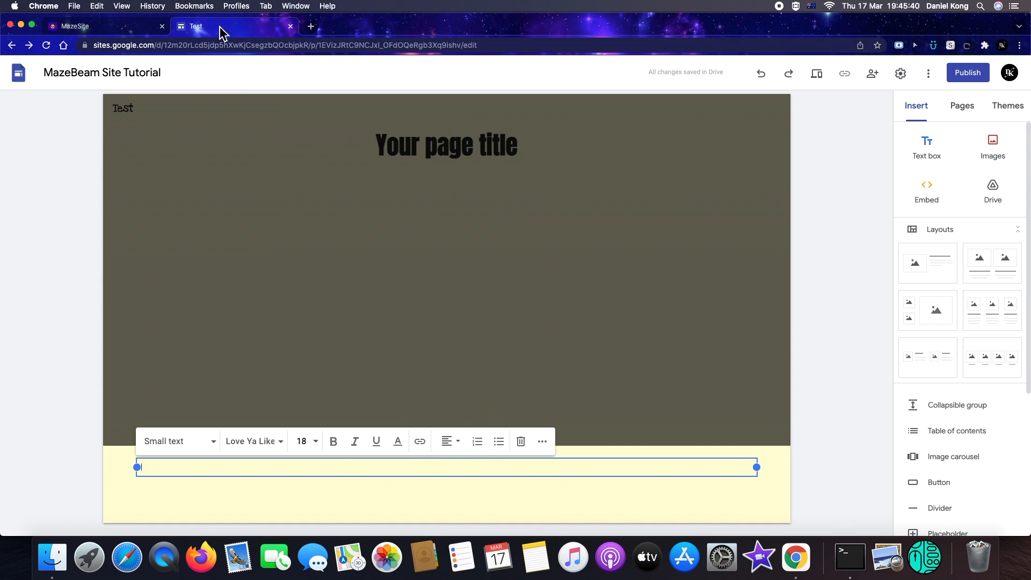
key("super+v")
left_click(469, 508)
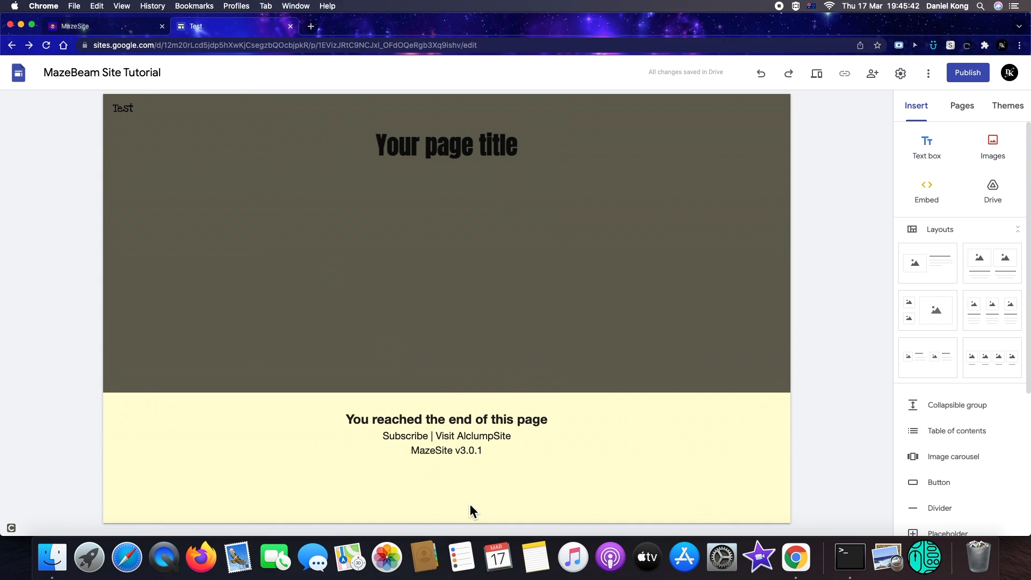
Select all the footer text and set its font to Love Ya Like A Sister
left_click(499, 325)
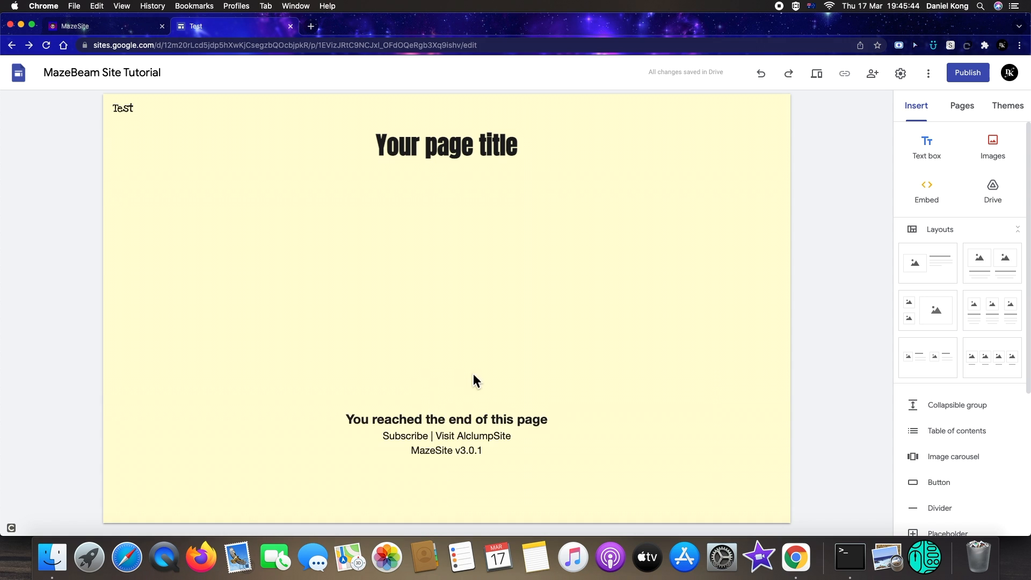
left_click(481, 463)
left_click(478, 448)
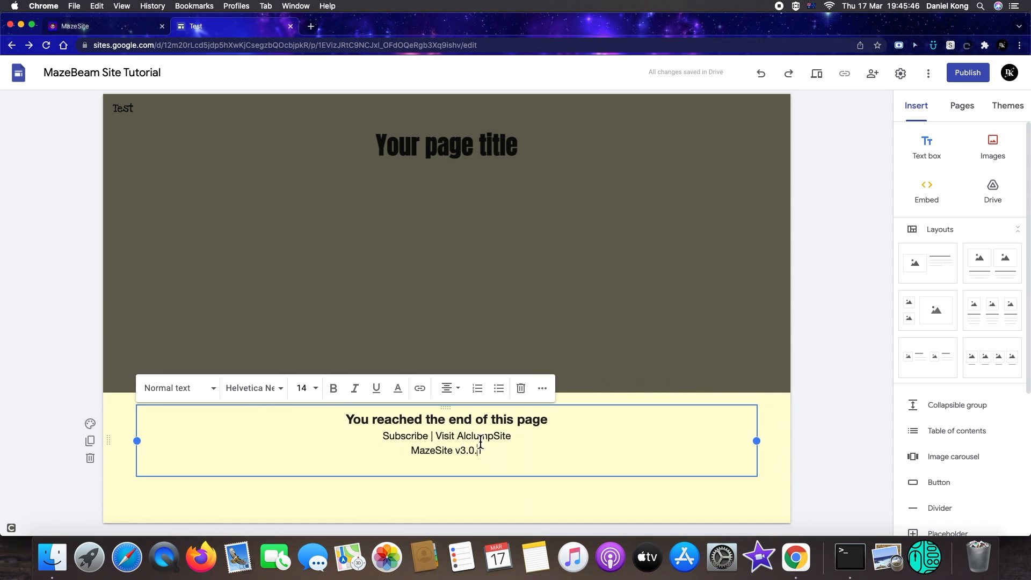
key("super+a")
left_click(264, 392)
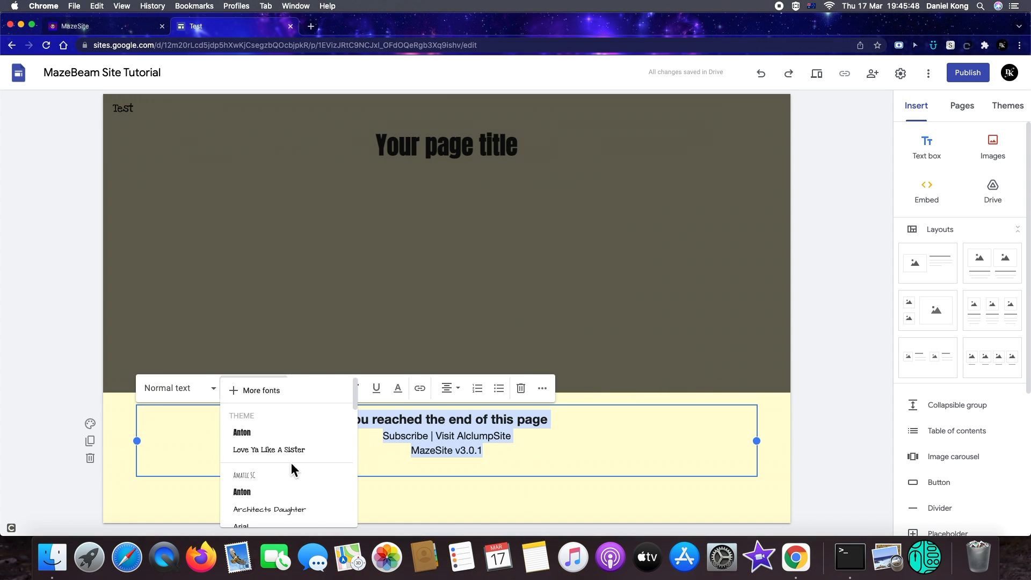
left_click(285, 454)
left_click(376, 500)
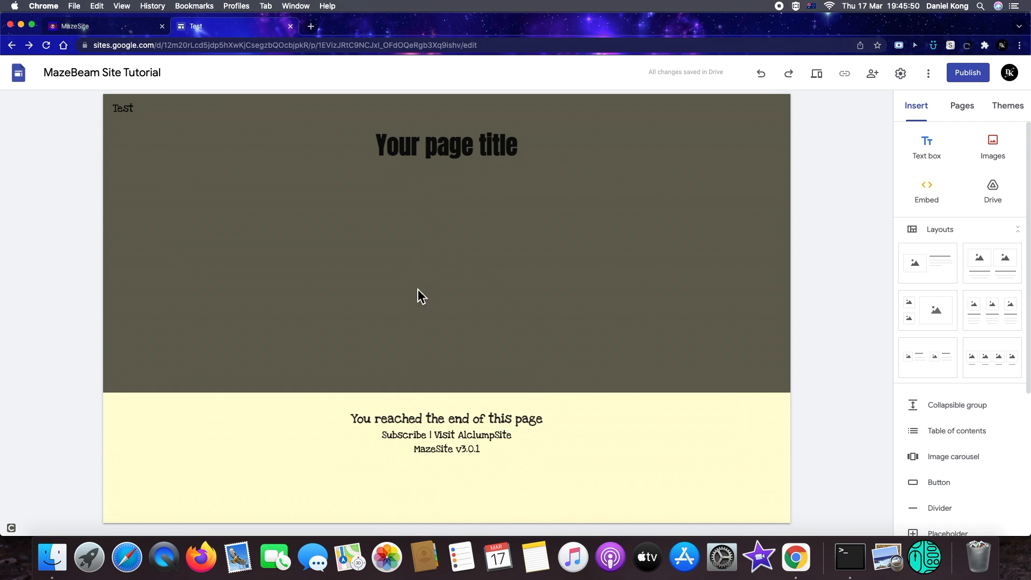
left_click(416, 293)
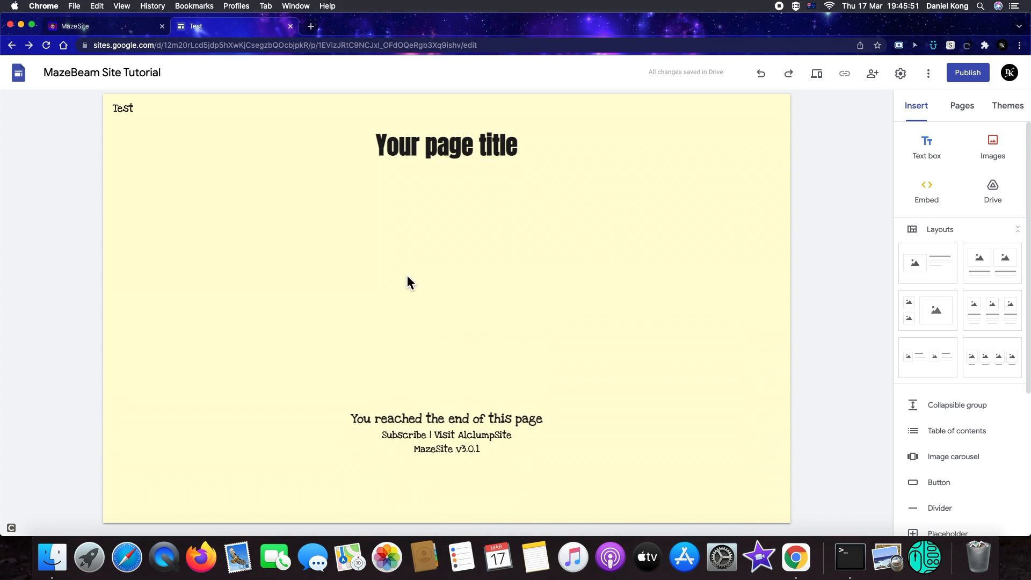
Preview the page and test the footer's Subscribe link before leaving preview
left_click(816, 73)
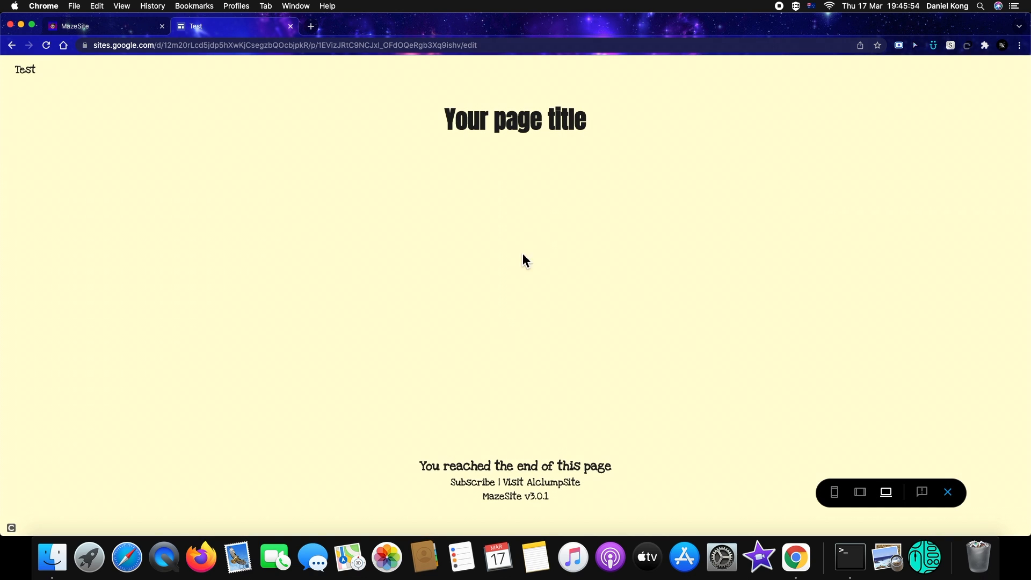
left_click(481, 482)
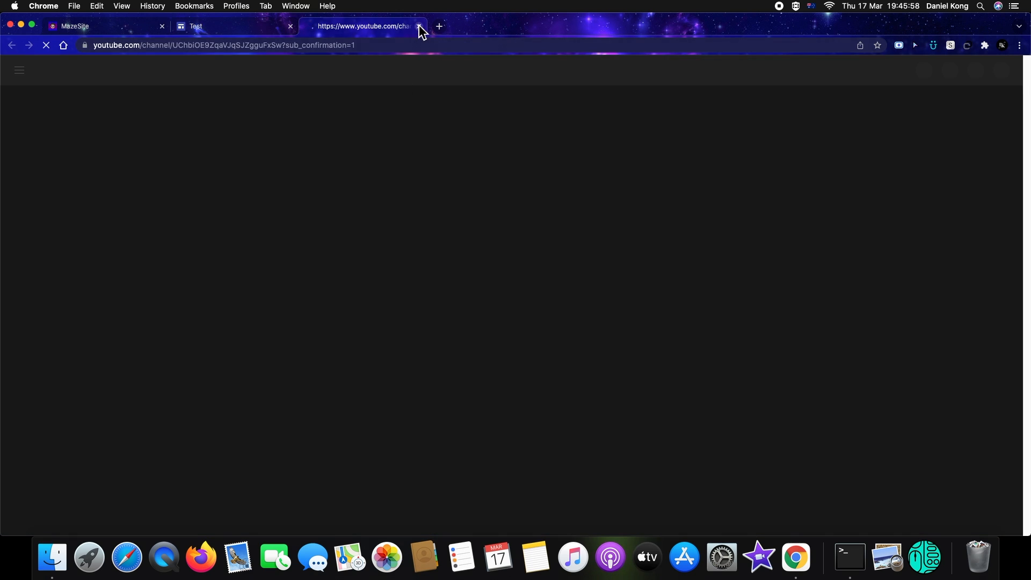
key("super+w")
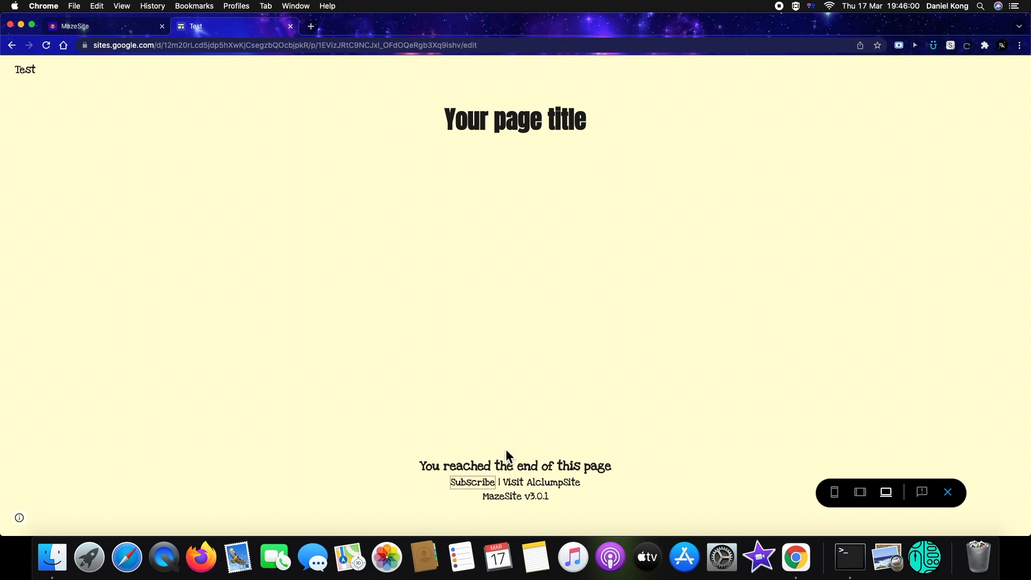
left_click(948, 492)
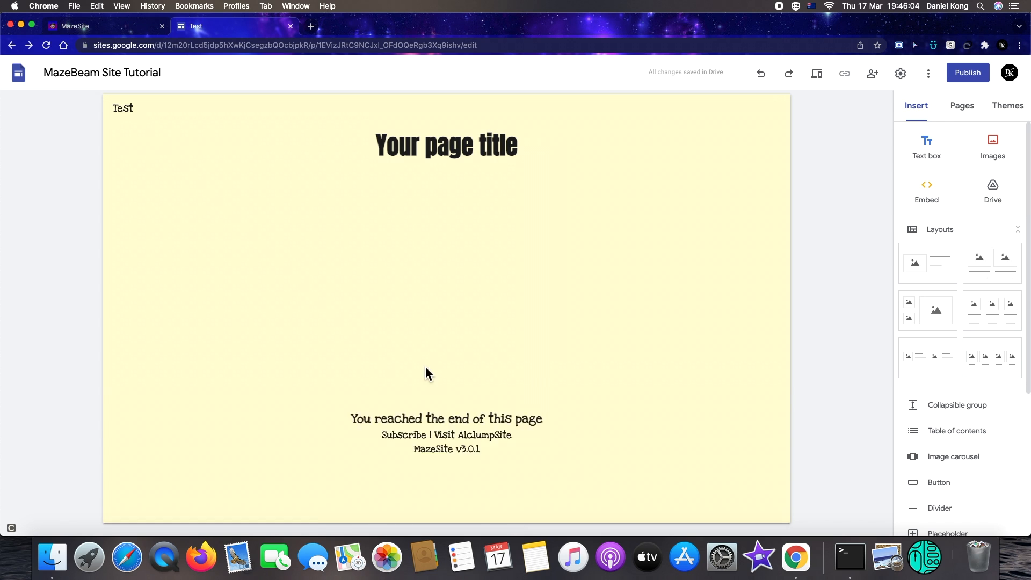
Inspect the link attached to the footer's Subscribe text
left_click(461, 461)
left_click(441, 436)
left_click_drag(441, 436, 511, 439)
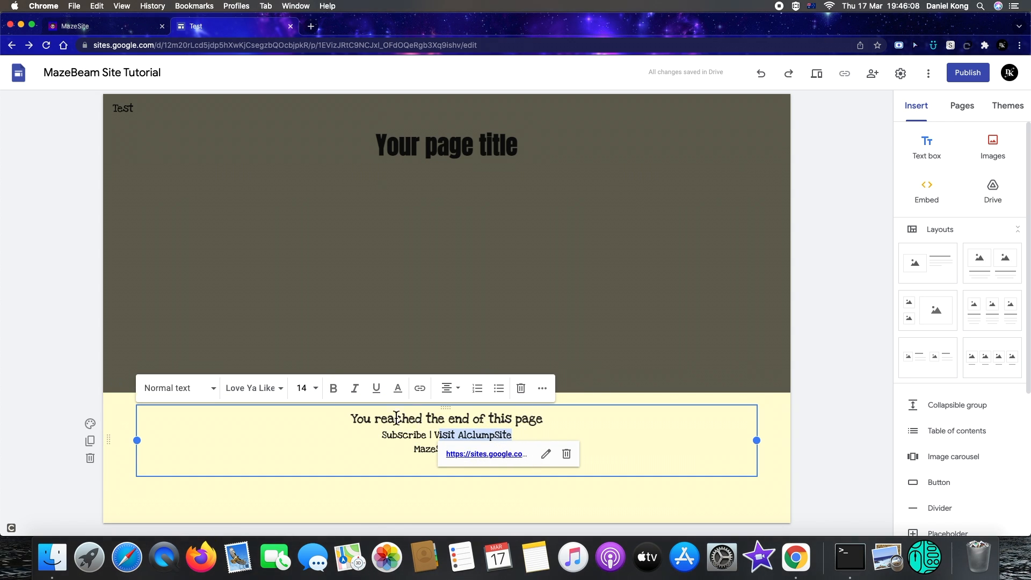
left_click(546, 277)
left_click(451, 461)
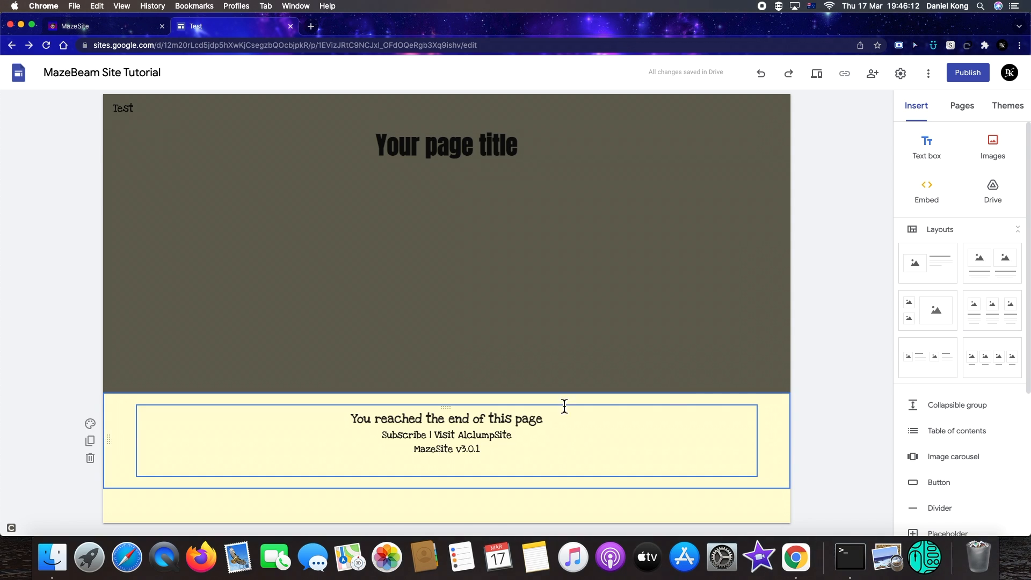
Preview the page again, follow the Subscribe link, and view the page at tablet and phone sizes
left_click(822, 82)
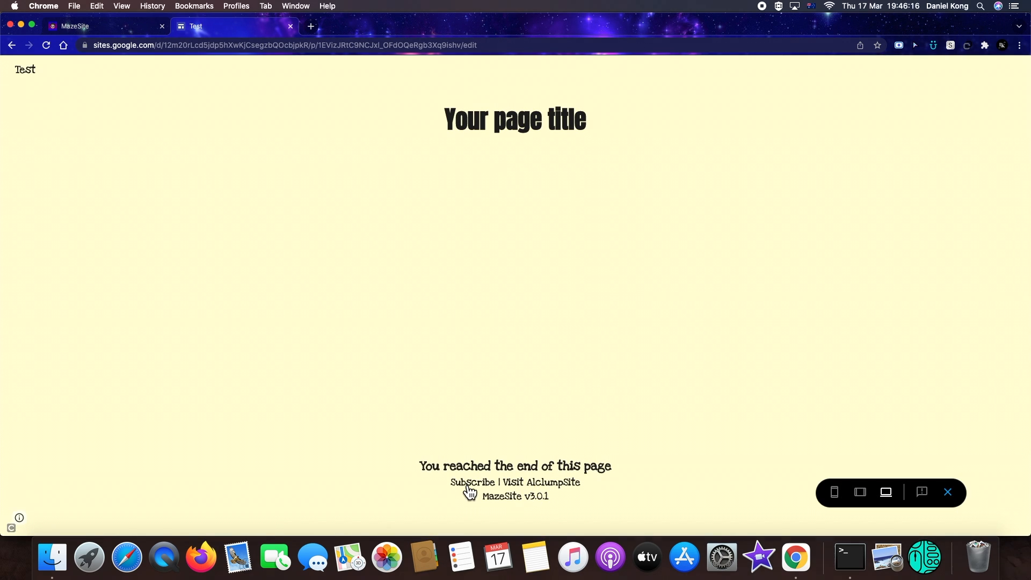
left_click(467, 483)
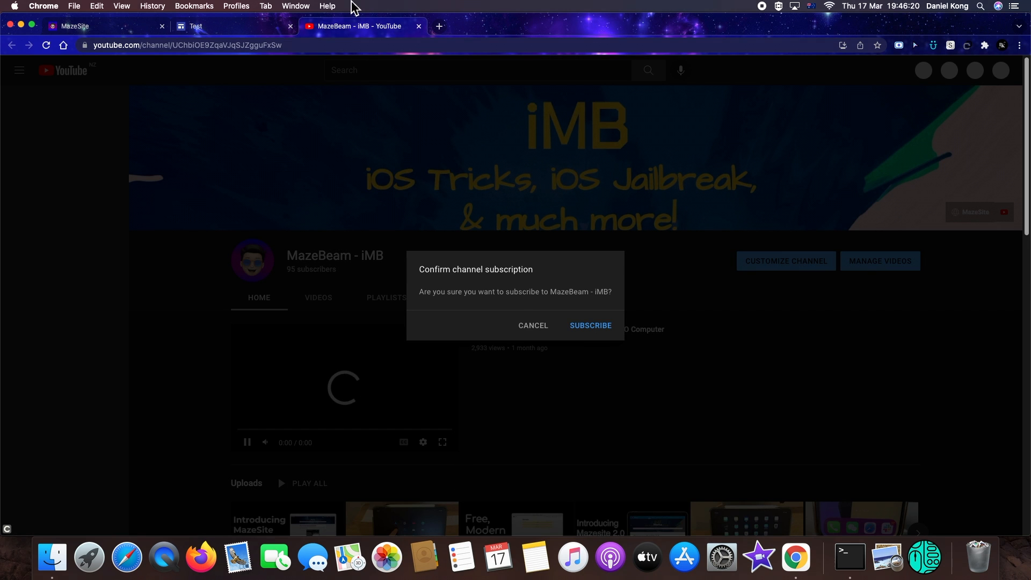
left_click(419, 26)
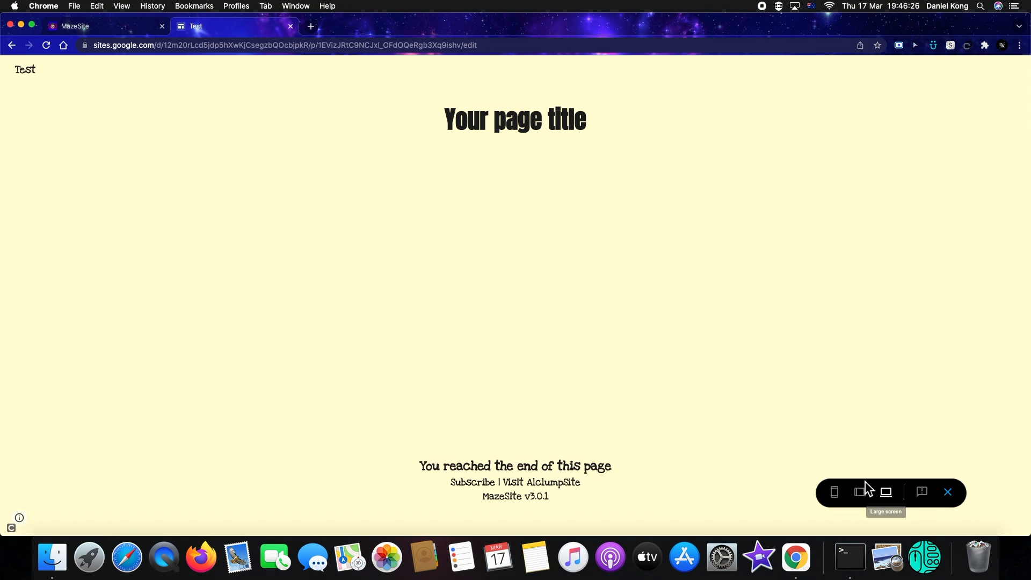
left_click(861, 497)
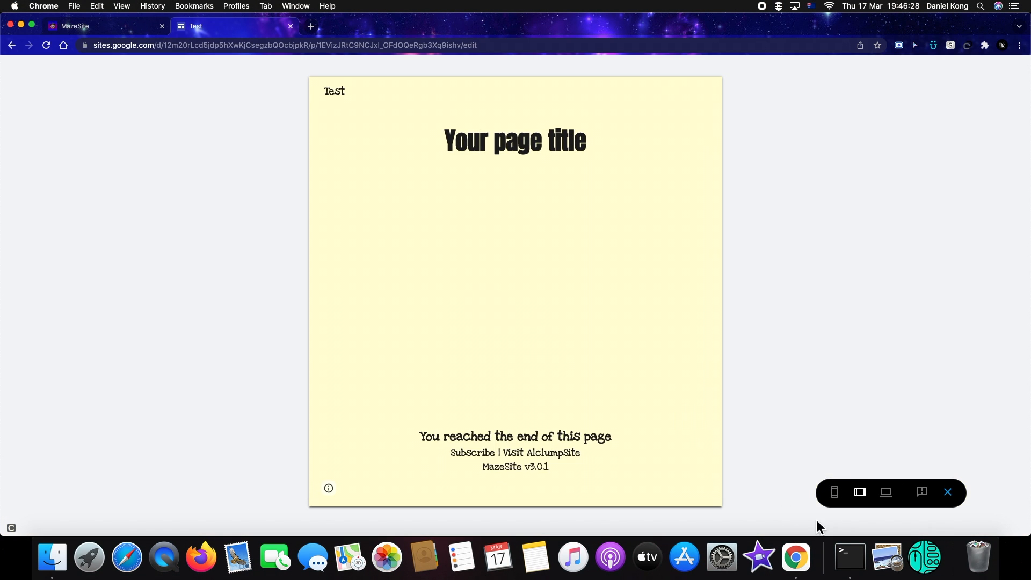
left_click(838, 499)
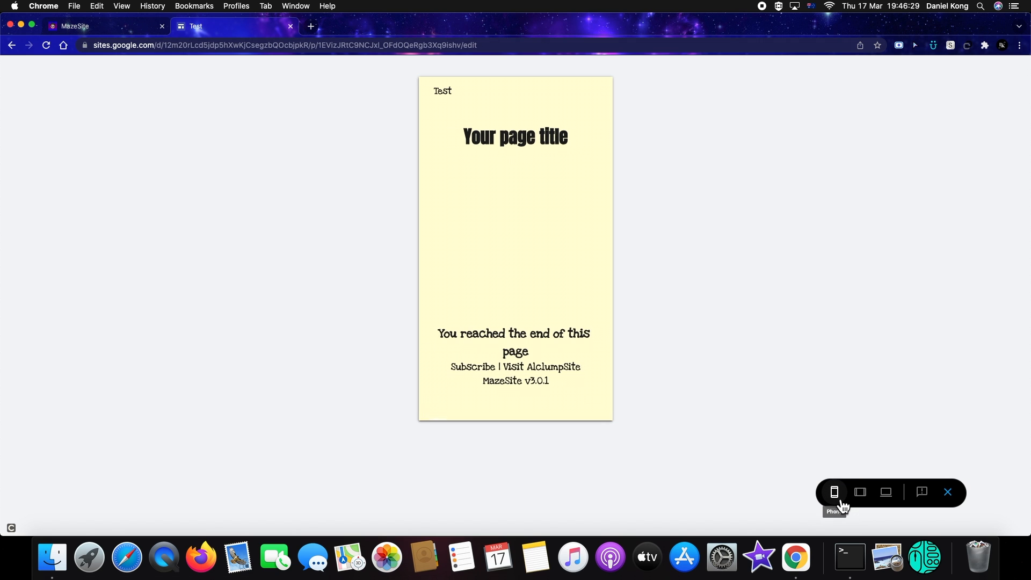
Exit preview and replace the placeholder page title with Test
left_click(894, 502)
left_click(948, 492)
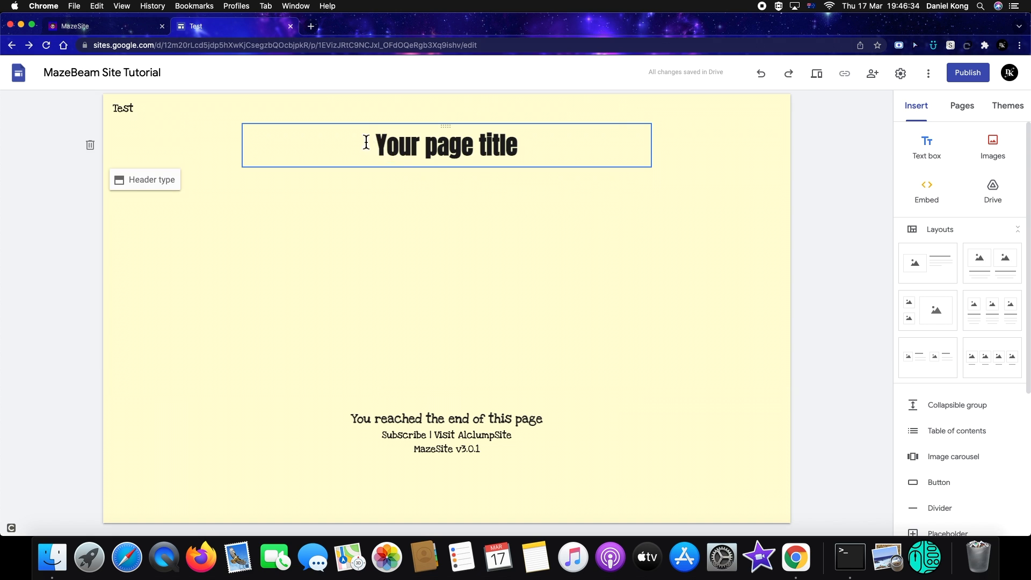
left_click_drag(365, 143, 542, 206)
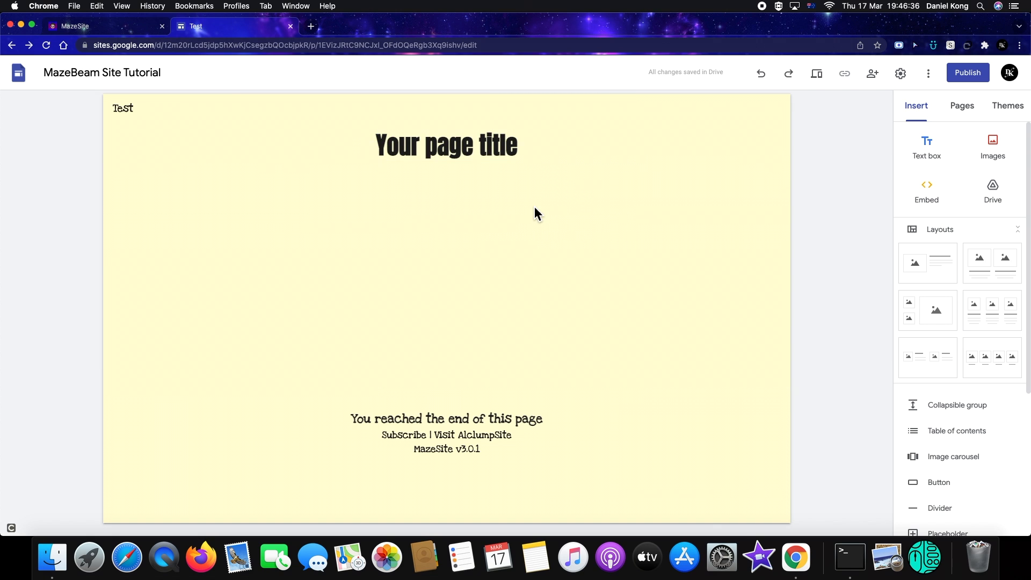
left_click_drag(370, 144, 530, 186)
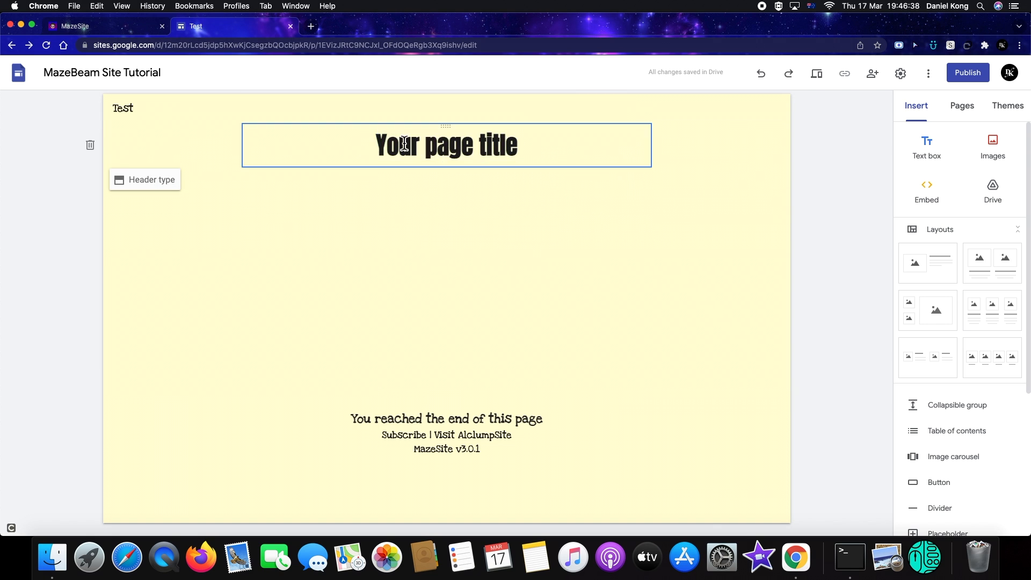
left_click(539, 143)
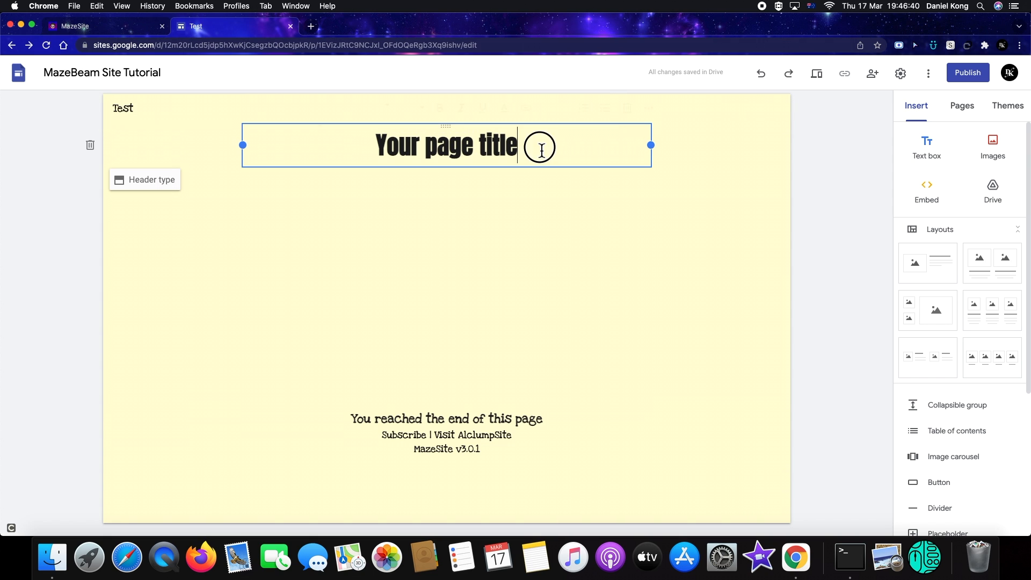
key("BackSpace")
key("BackSpace")
key("BackSpace")
key("BackSpace")
key("BackSpace")
key("BackSpace")
key("BackSpace")
key("BackSpace")
key("BackSpace")
key("BackSpace")
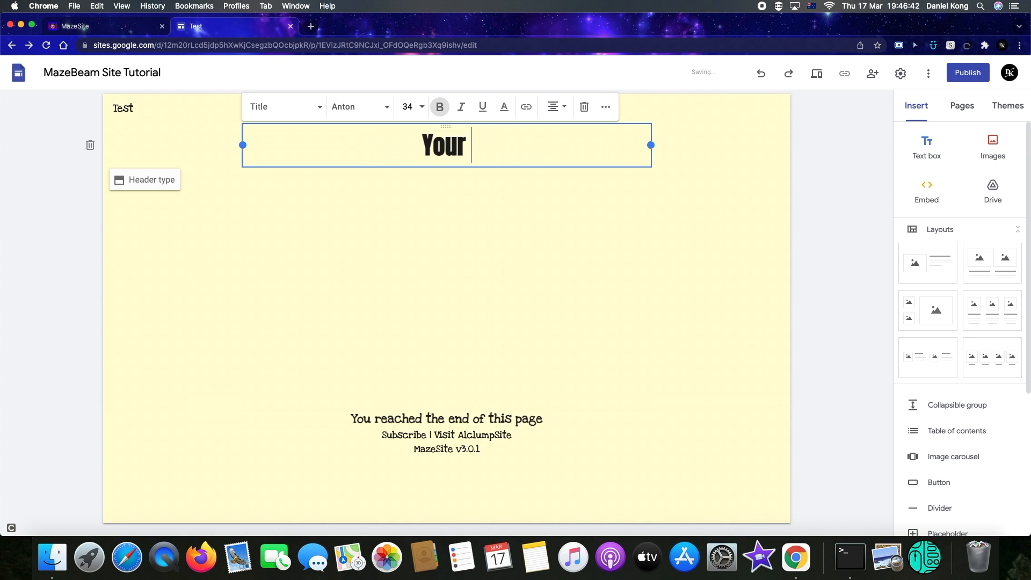
Select the whole page title text and center-align it
left_click(516, 188)
left_click(260, 144)
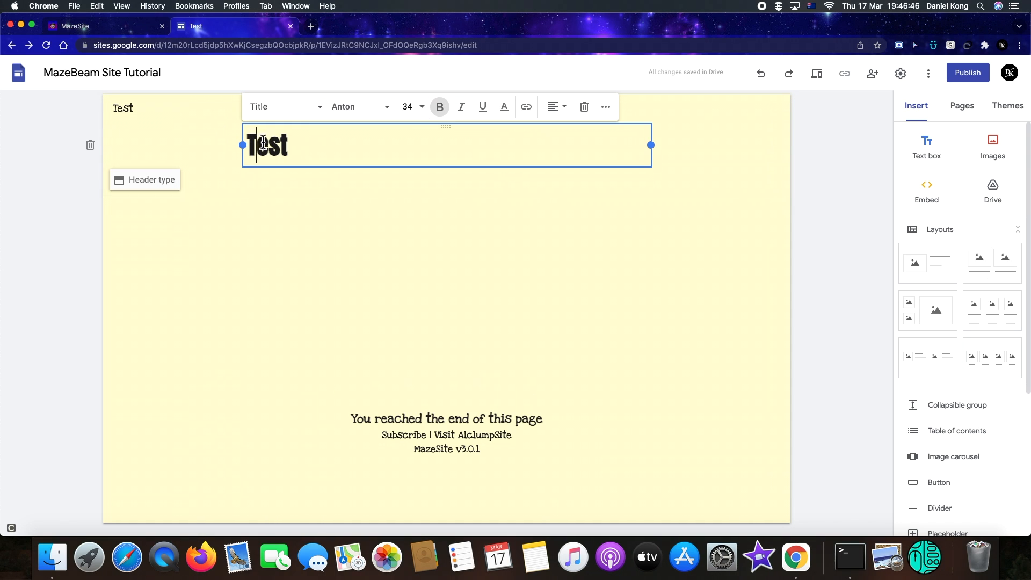
key("super+a")
left_click(556, 107)
left_click(553, 137)
left_click(801, 156)
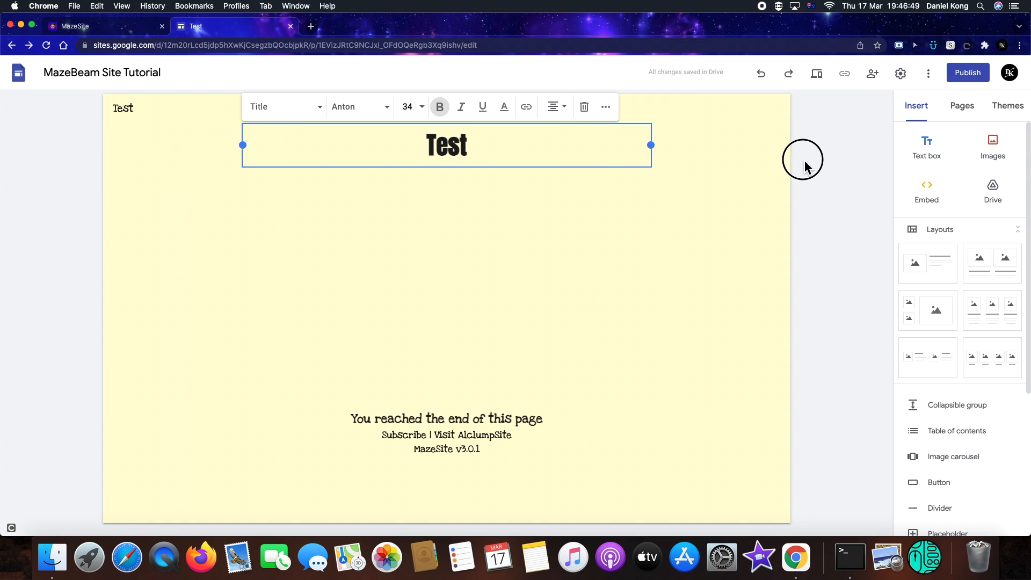
Add a new site page named Test
left_click(962, 113)
left_click(972, 504)
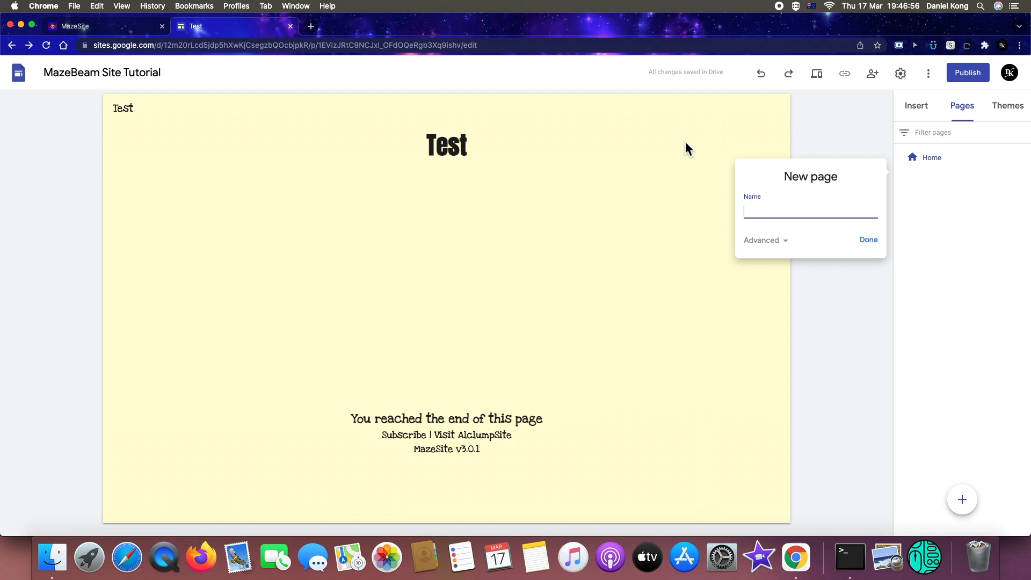
type("Test")
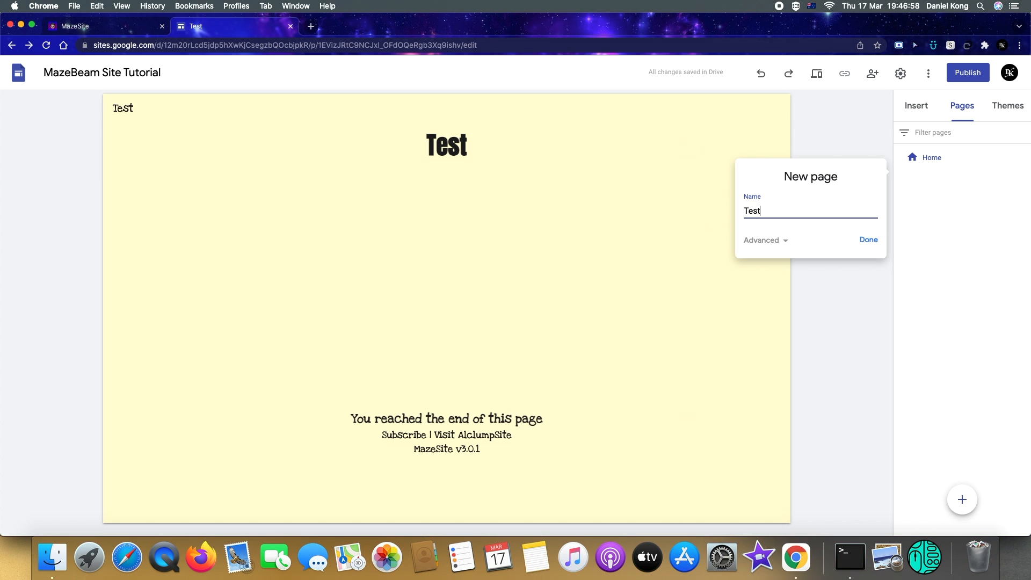
key("Return")
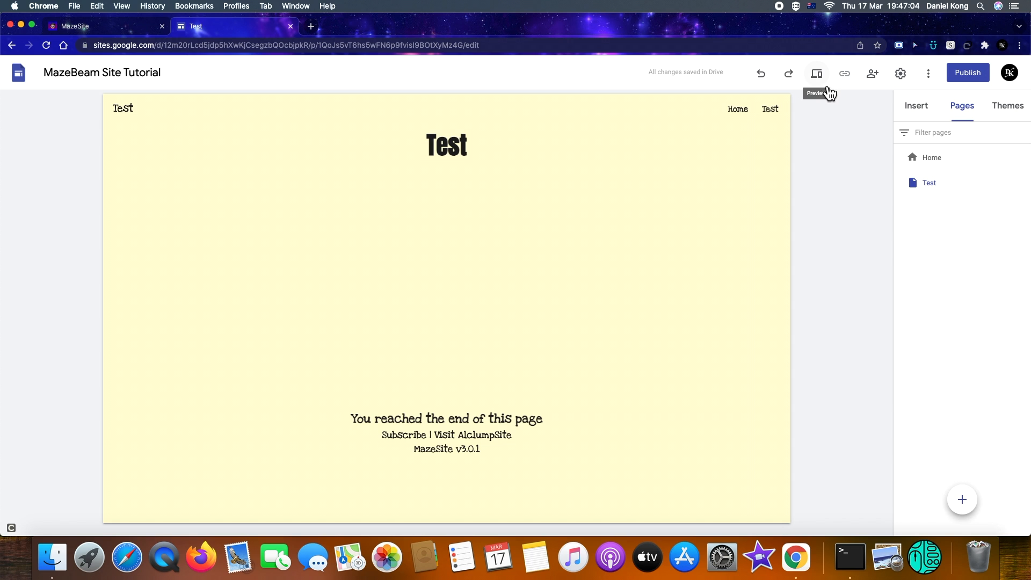
Preview the new Test page and exit preview
left_click(817, 73)
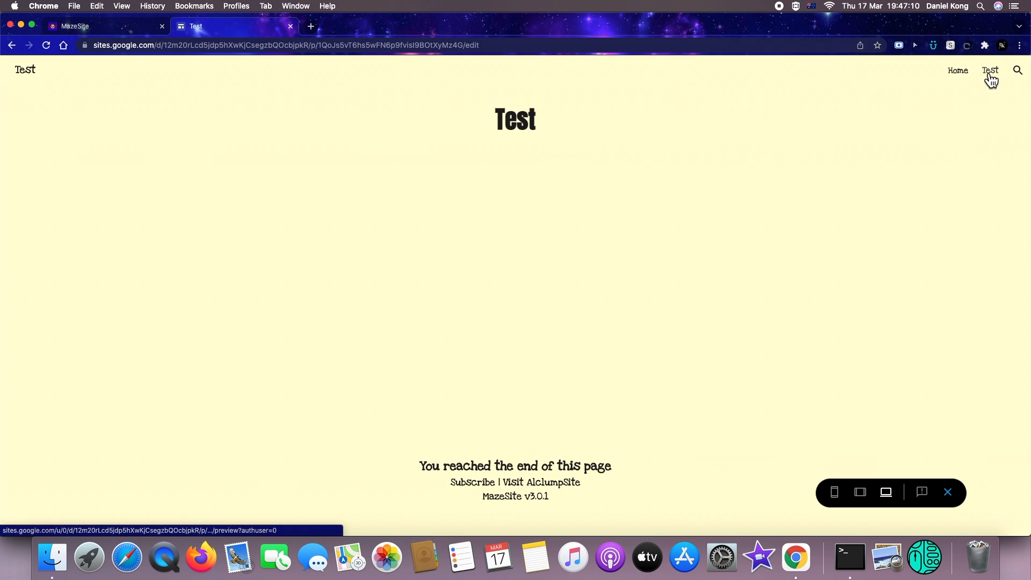
left_click_drag(515, 451, 865, 521)
left_click(948, 493)
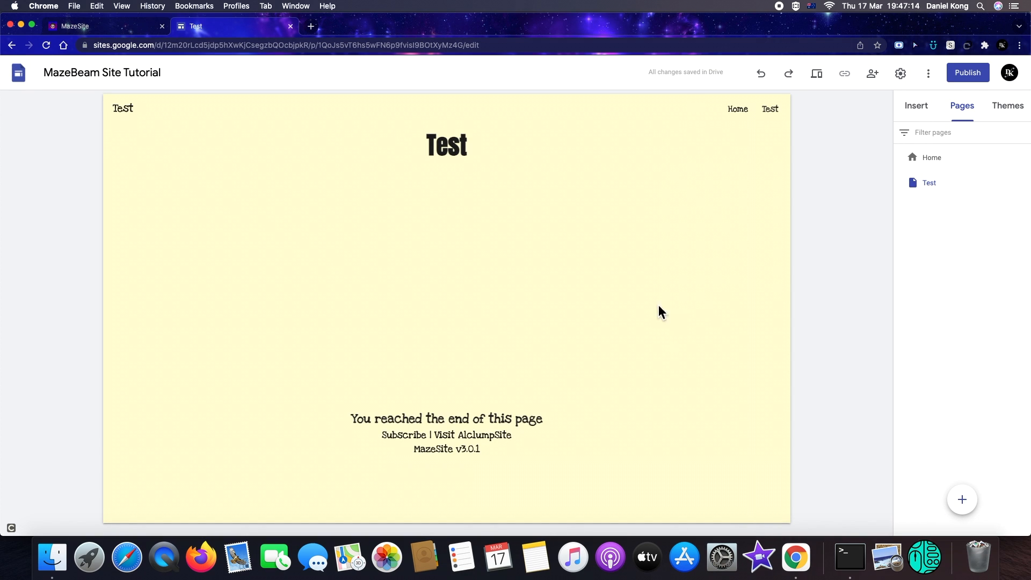
Hide the footer on the Test page
mouse_move(571, 403)
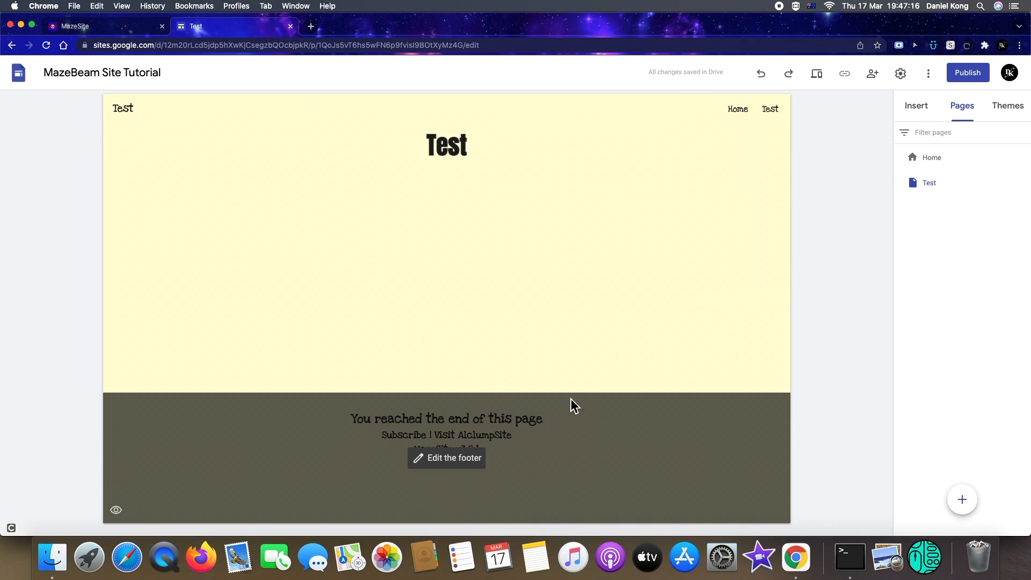
left_click(116, 511)
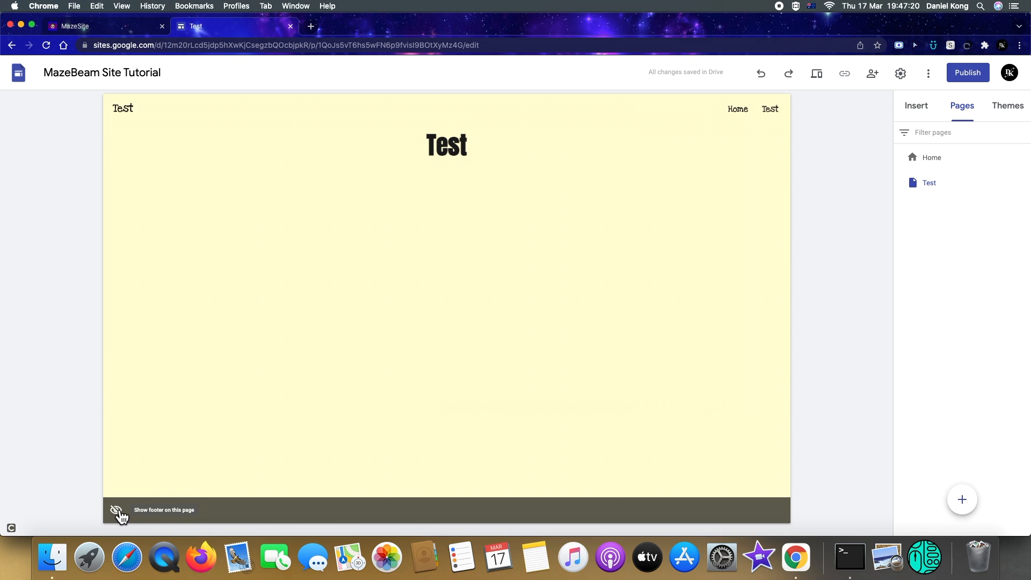
left_click(116, 513)
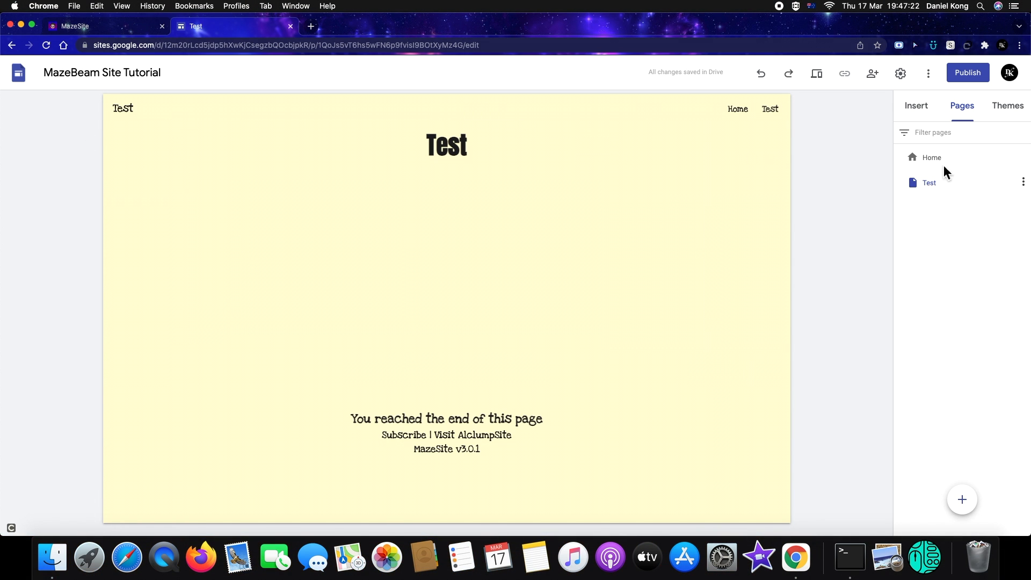
mouse_move(108, 487)
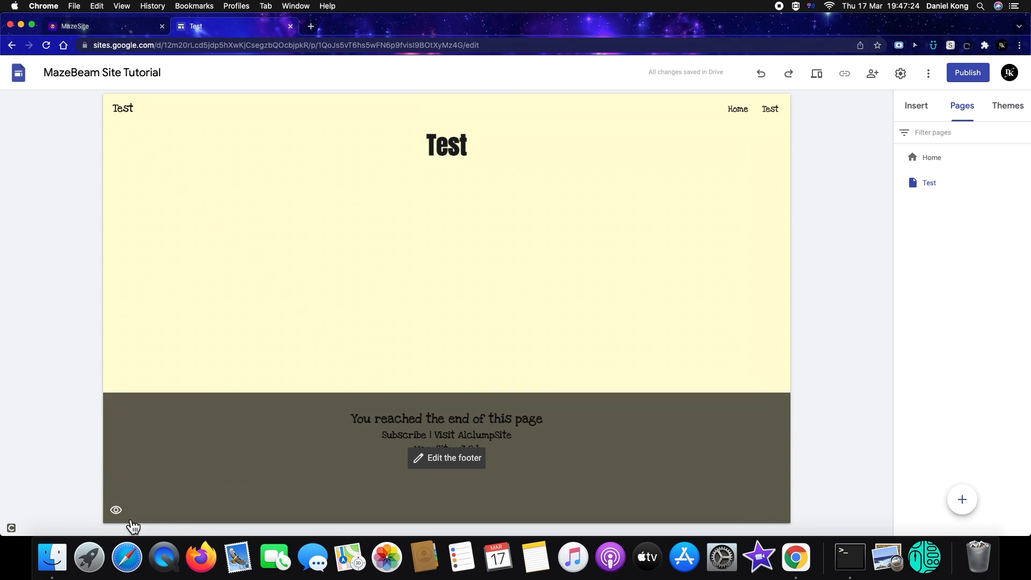
left_click(119, 509)
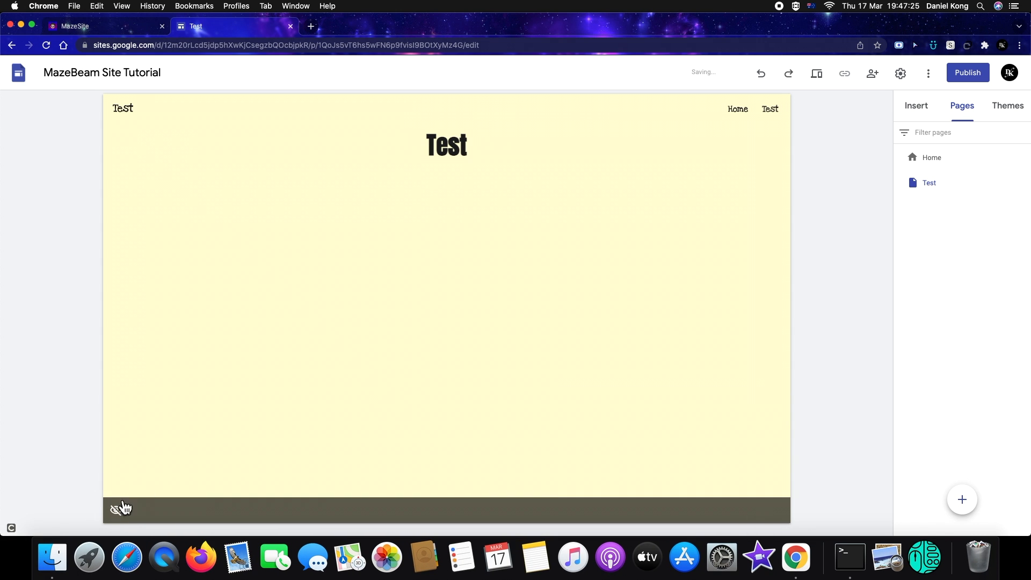
Preview the site, switch between the Home and Test pages, and exit preview
left_click(817, 75)
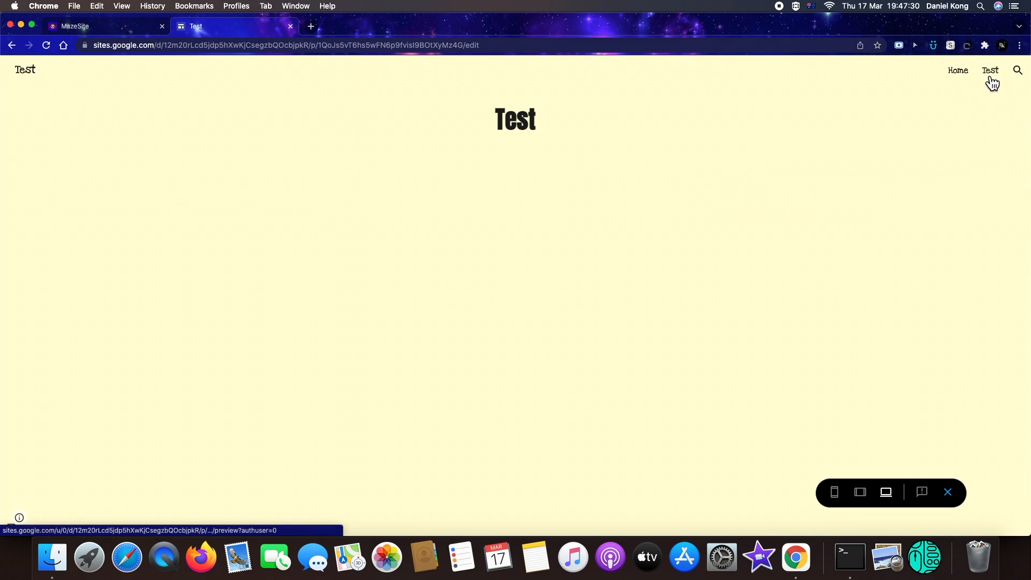
left_click(962, 76)
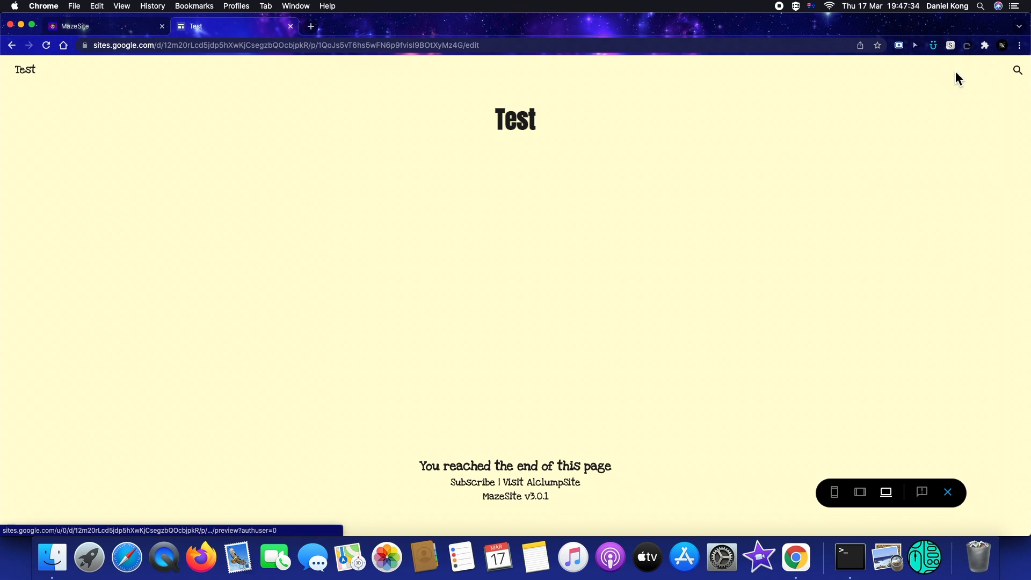
left_click(987, 78)
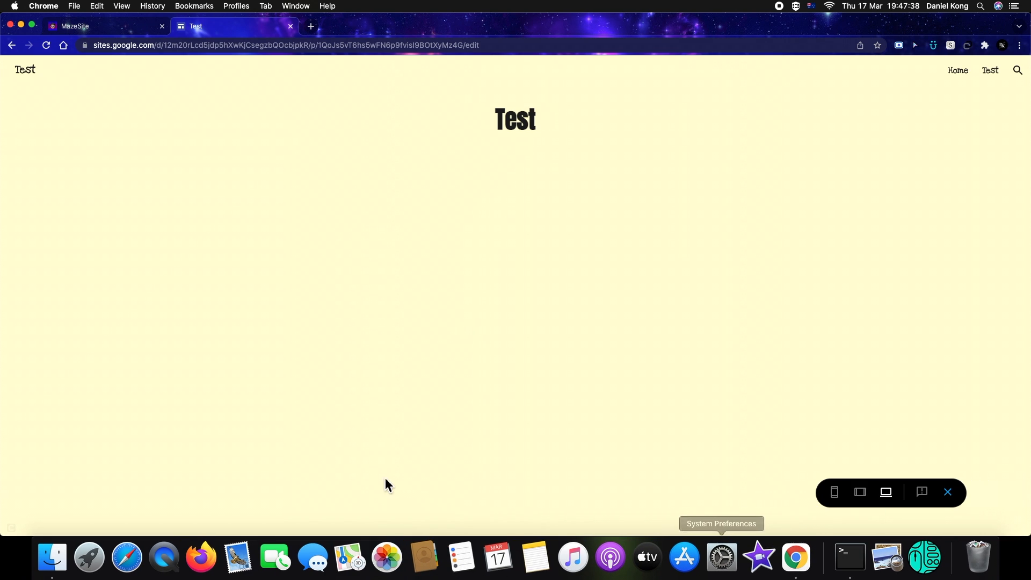
left_click(956, 493)
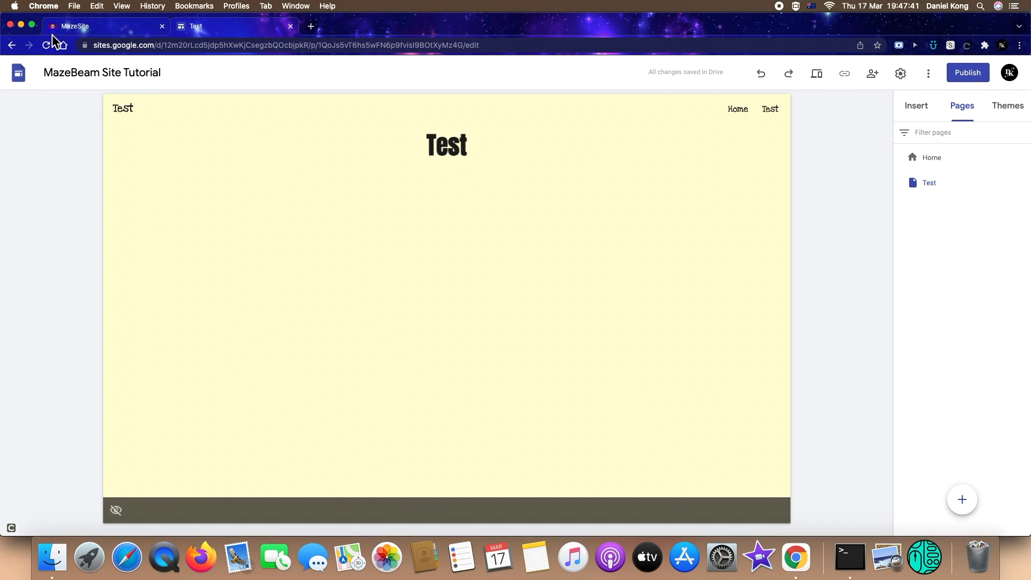
Switch to the MazeSite tab and review its home page sections before returning to the editor
left_click(52, 34)
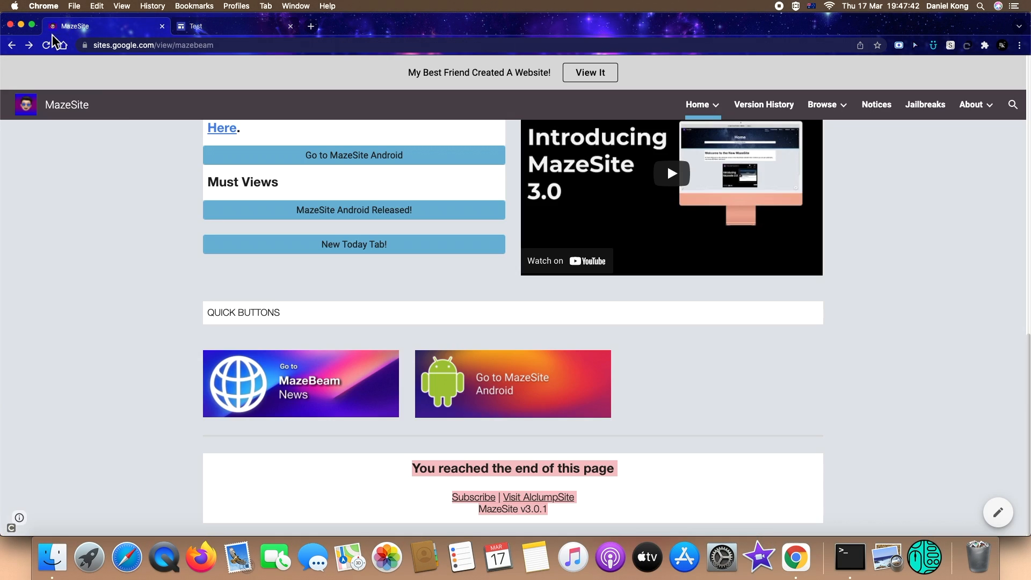
scroll(349, 269, "up", 1)
scroll(358, 265, "up", 3)
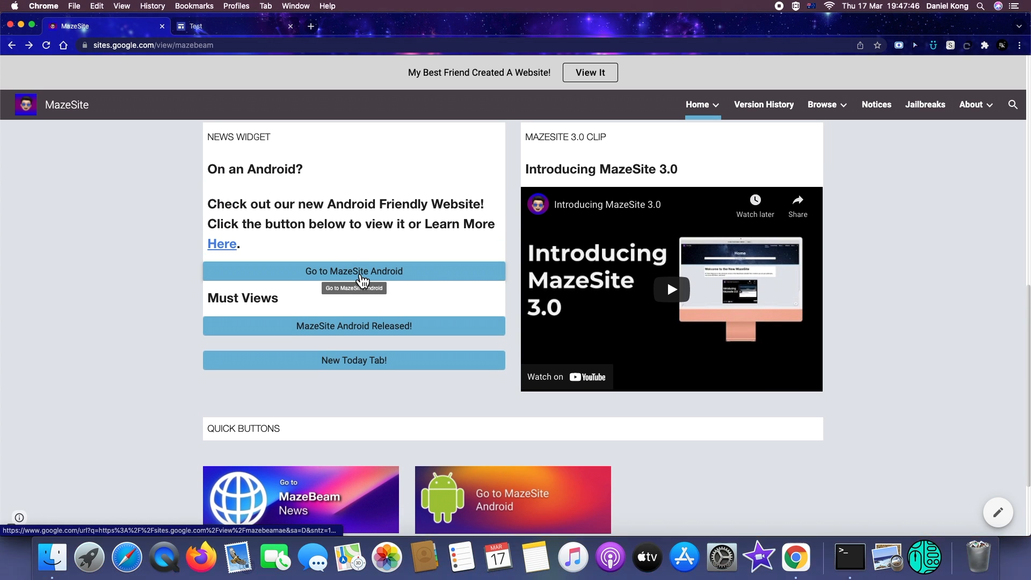
left_click(208, 31)
left_click(921, 107)
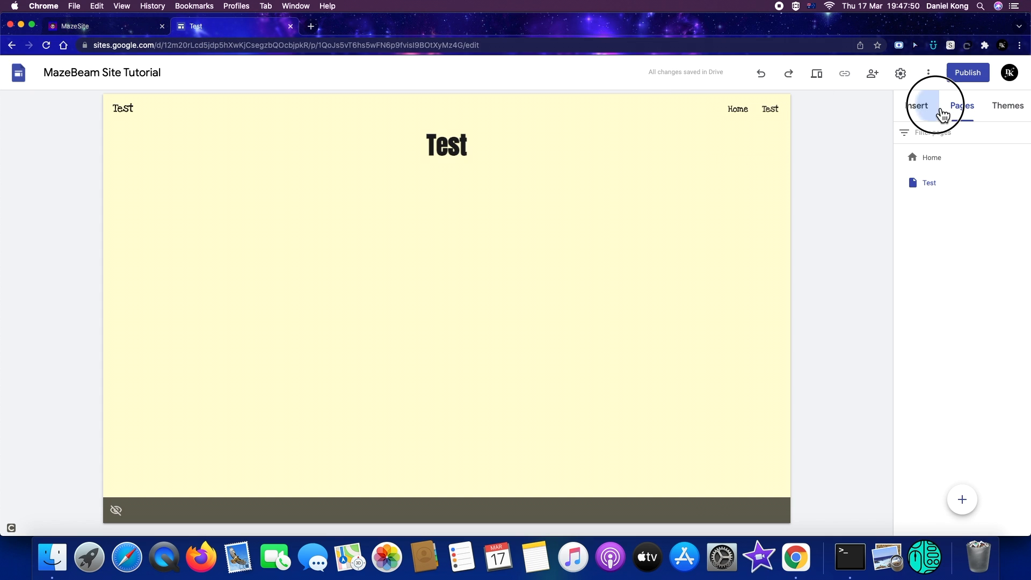
scroll(959, 392, "down", 2)
scroll(933, 419, "down", 2)
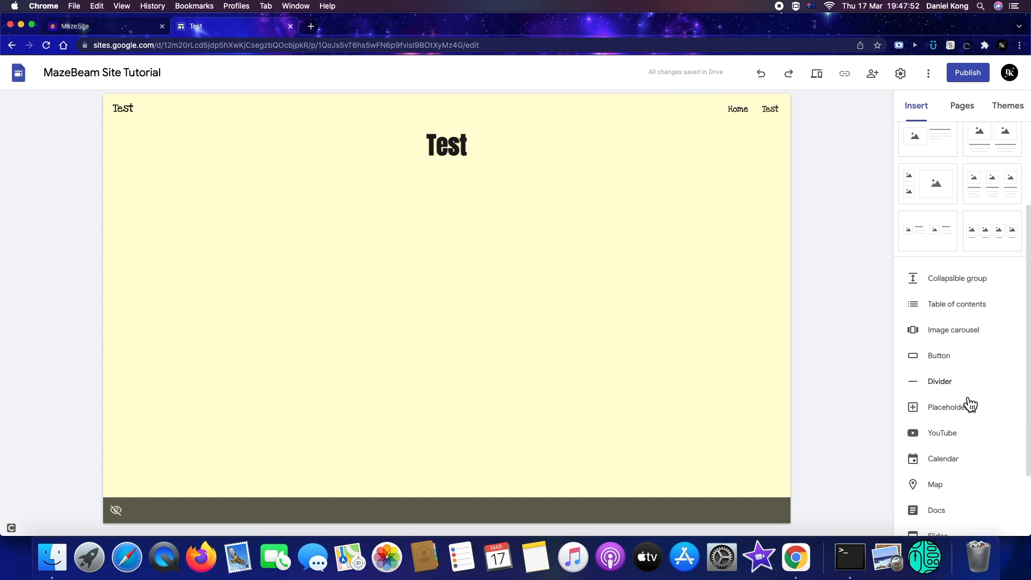
left_click(934, 363)
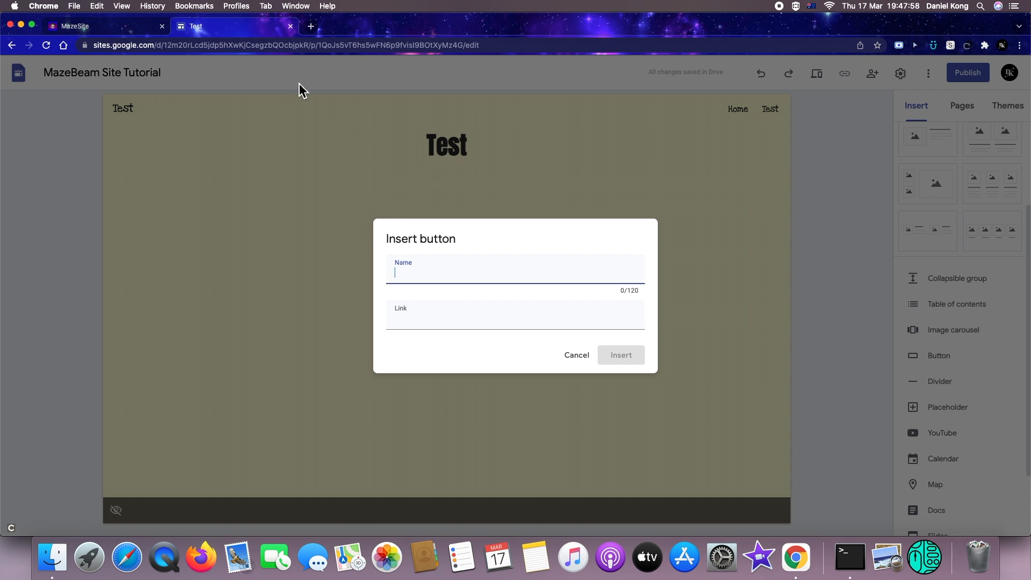
left_click(85, 32)
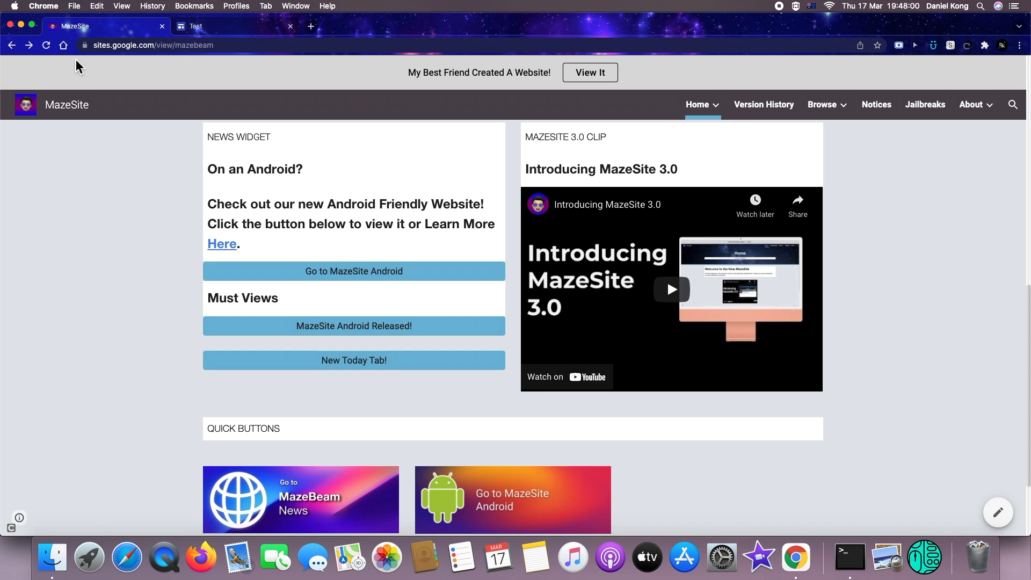
left_click(318, 473)
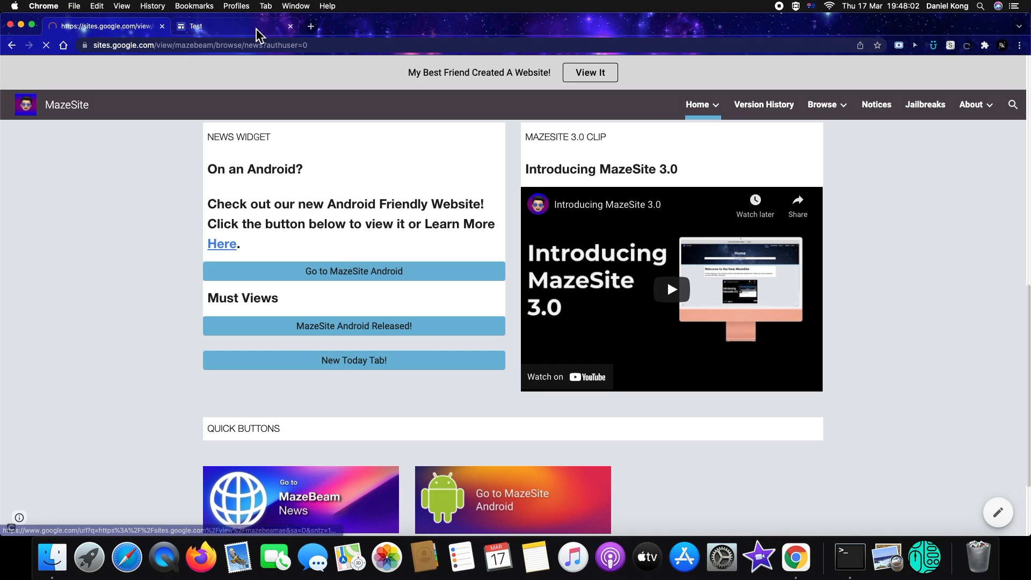
left_click(249, 27)
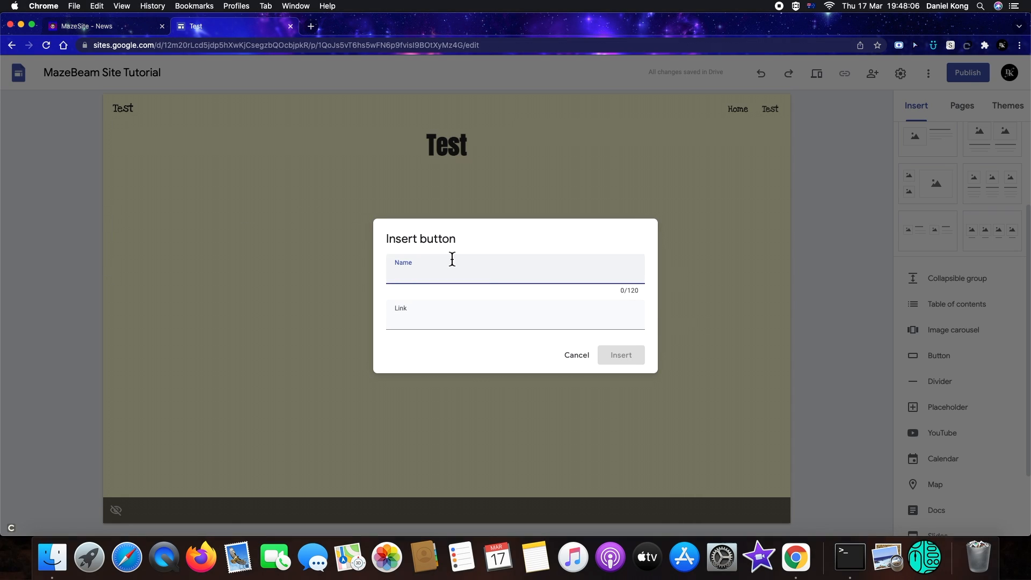
left_click(432, 325)
left_click(432, 265)
left_click(485, 324)
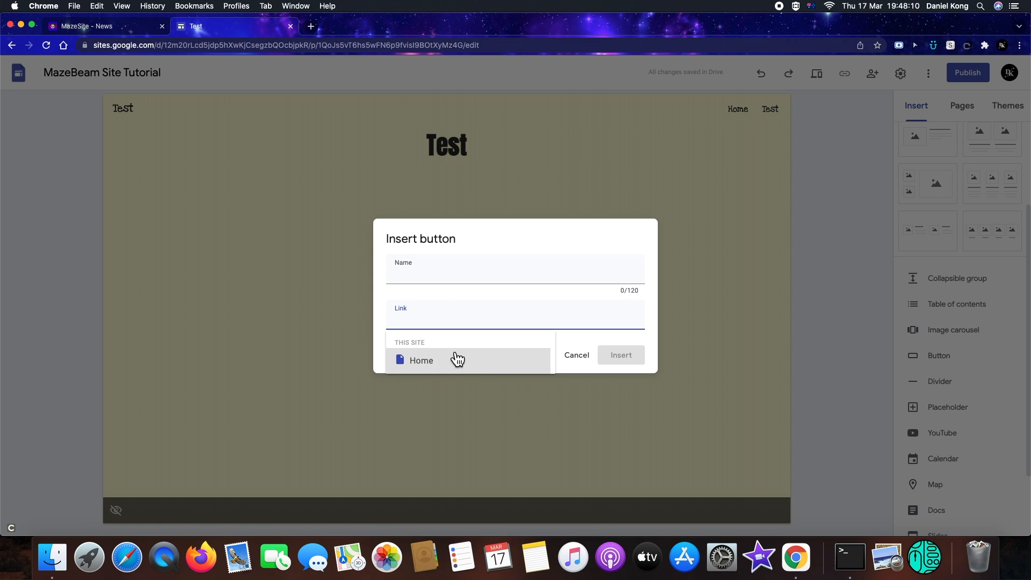
left_click(587, 360)
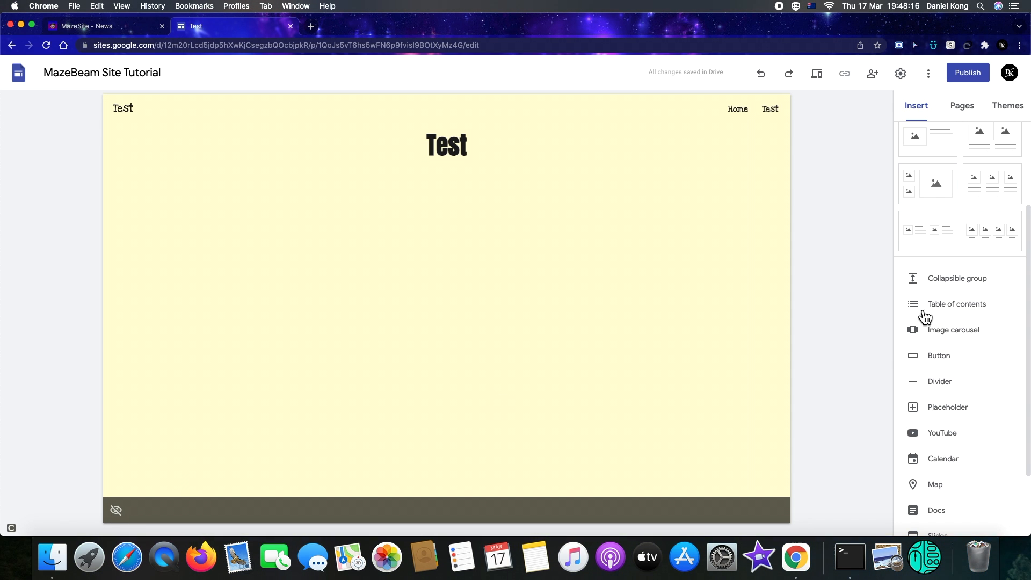
scroll(937, 329, "up", 1)
scroll(1030, 250, "up", 3)
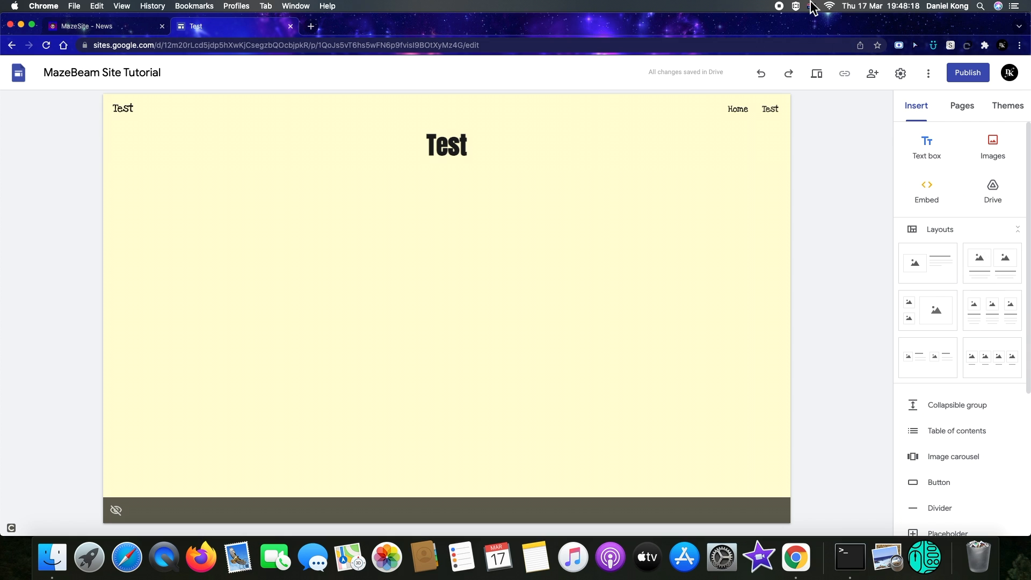
left_click(962, 106)
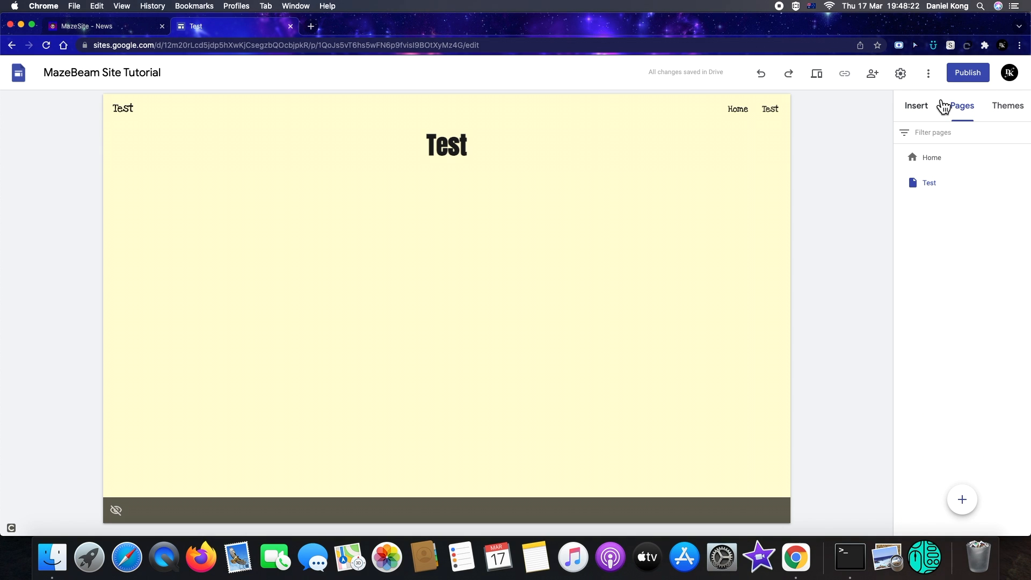
left_click(916, 105)
Open the MazeSite home page in the other tab, scroll through it, and return to the site editor
left_click(114, 26)
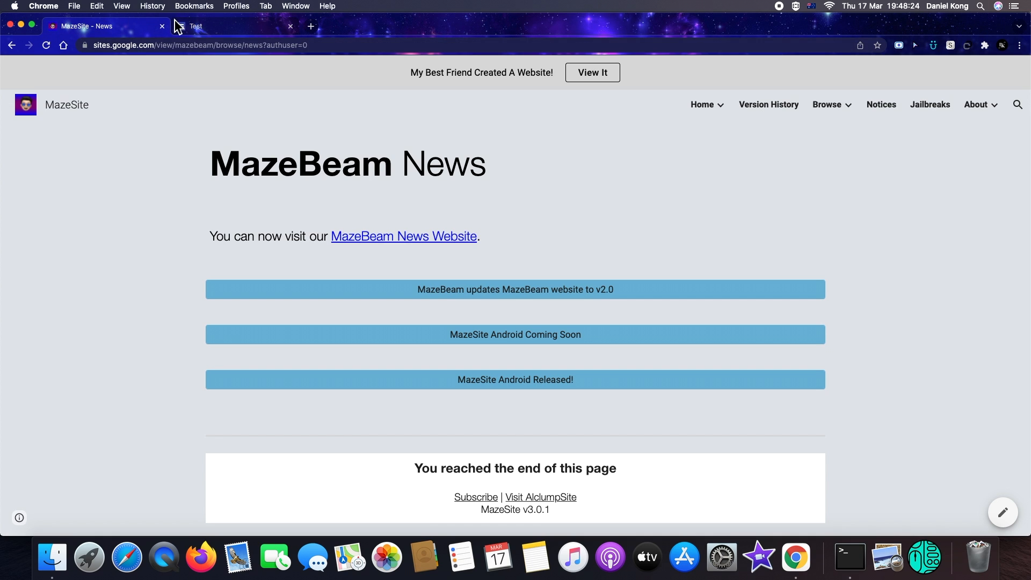
left_click(704, 105)
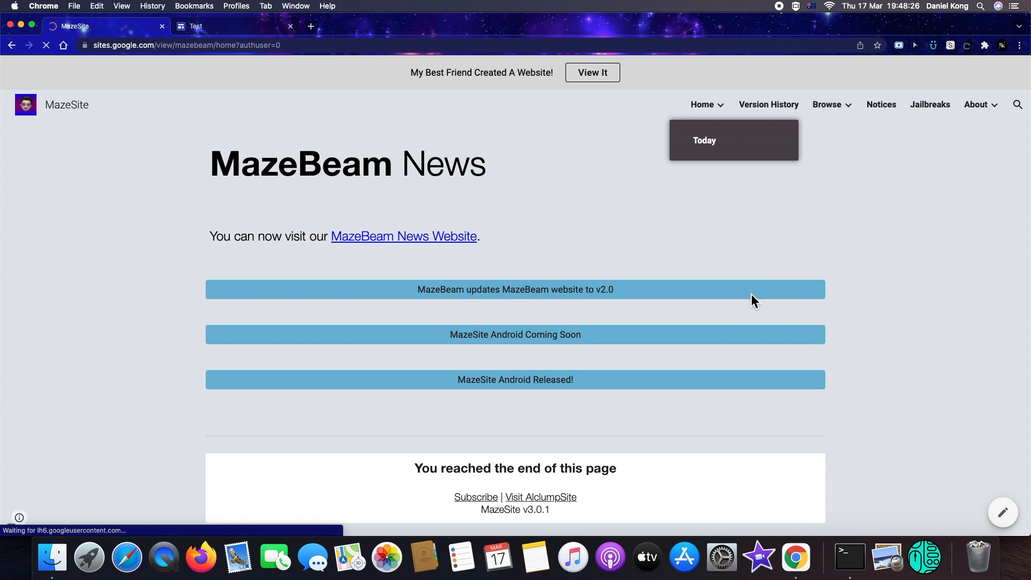
scroll(739, 301, "down", 5)
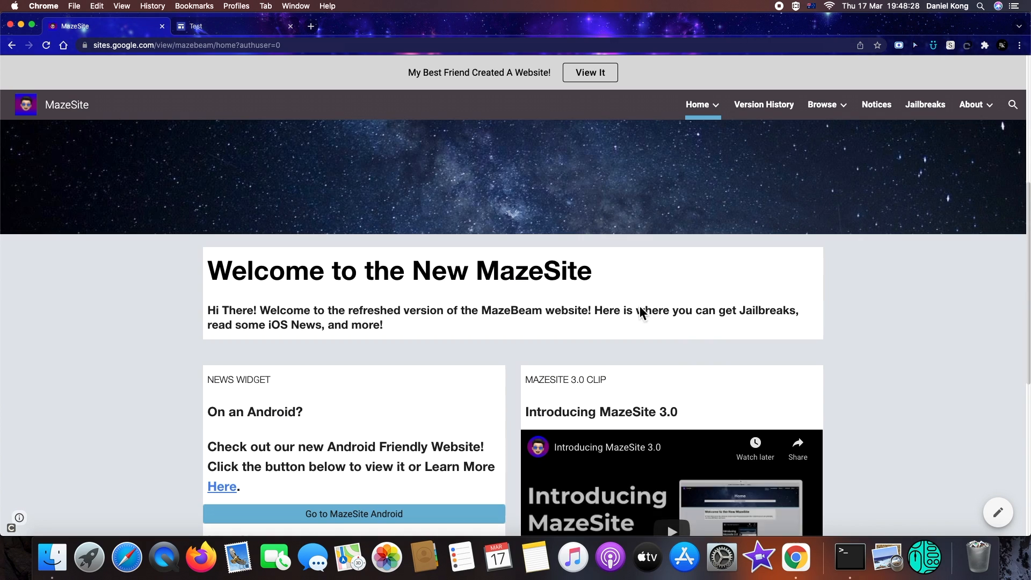
left_click(217, 25)
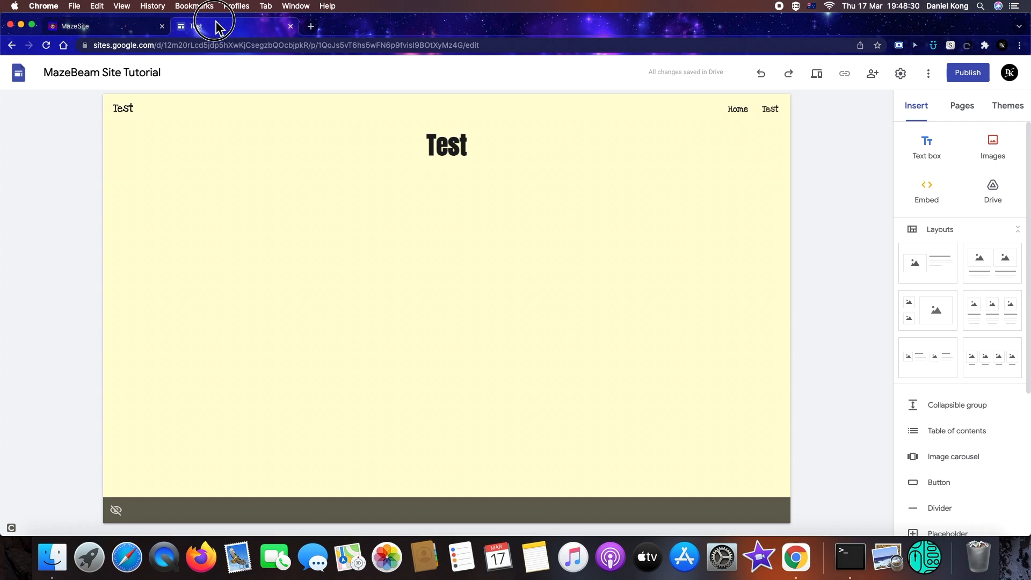
Open the Home page and insert the uploaded YouTube video Introducing MazeSite 3.0 onto it
left_click(962, 104)
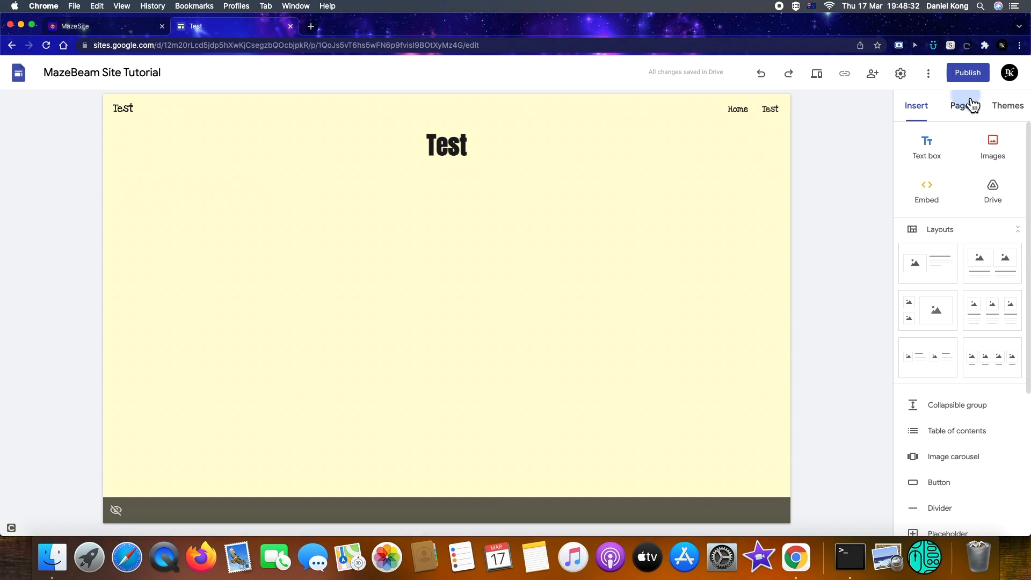
left_click(961, 156)
left_click(918, 108)
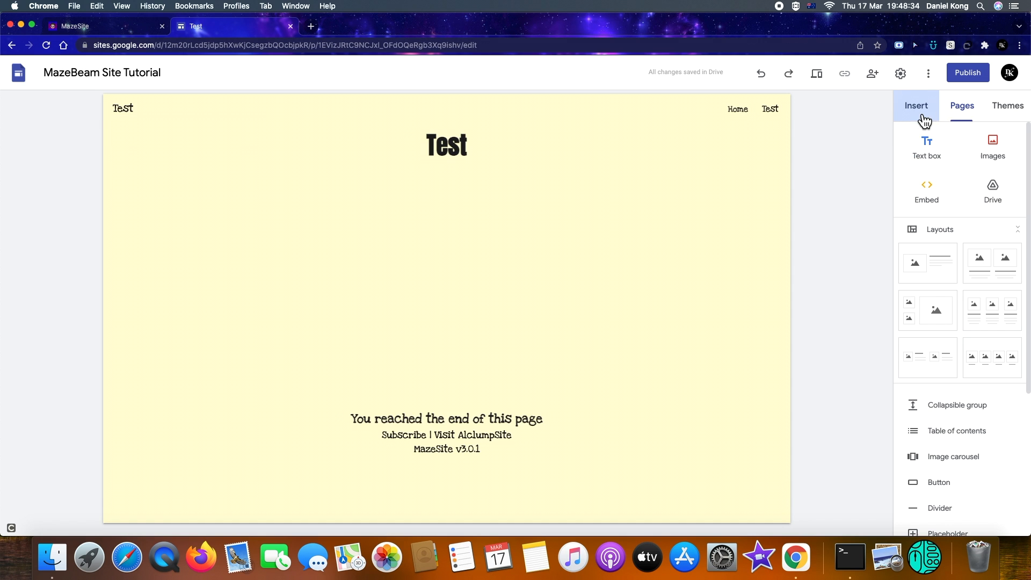
scroll(942, 451, "down", 2)
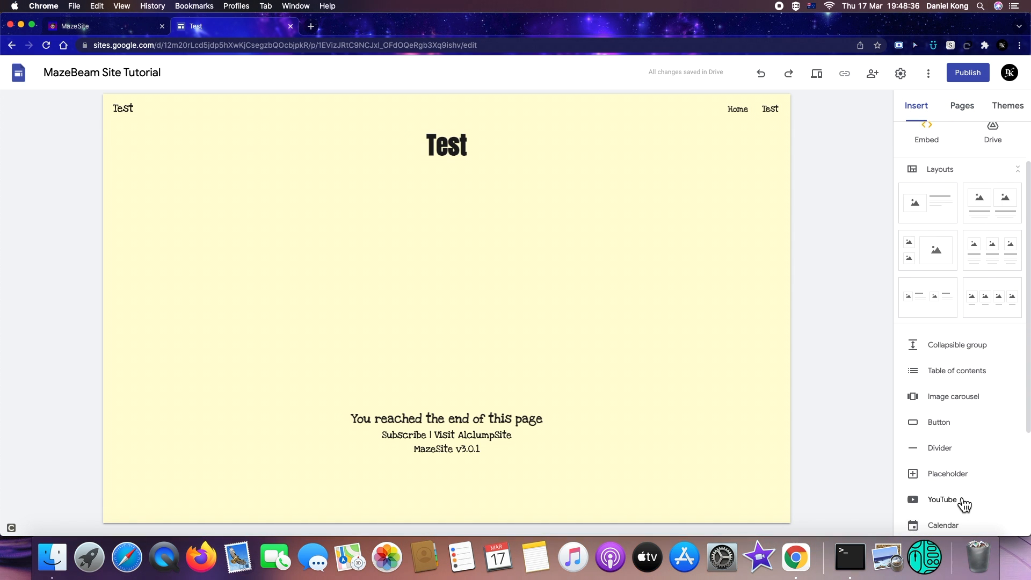
left_click(957, 498)
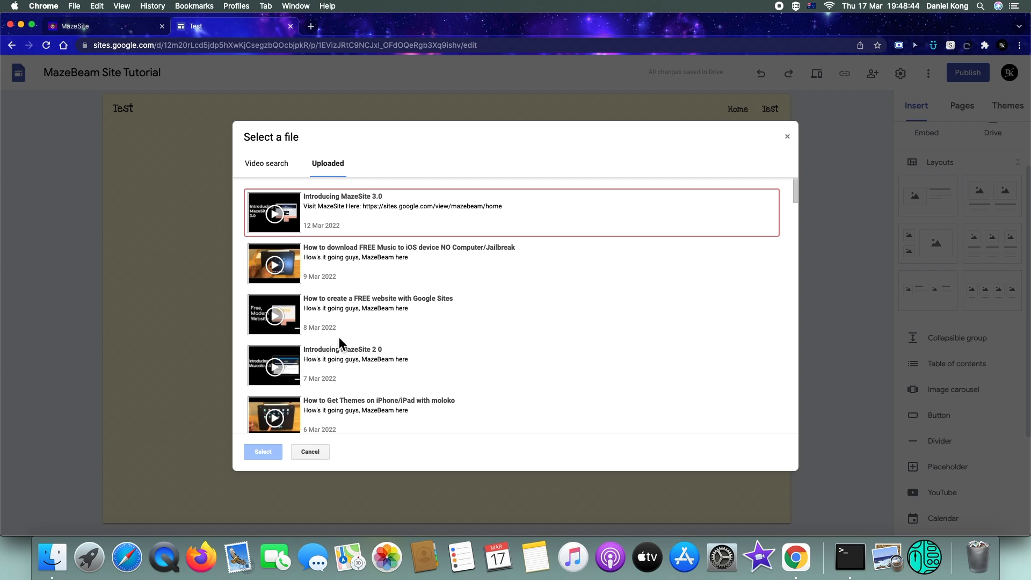
left_click(275, 216)
left_click(260, 452)
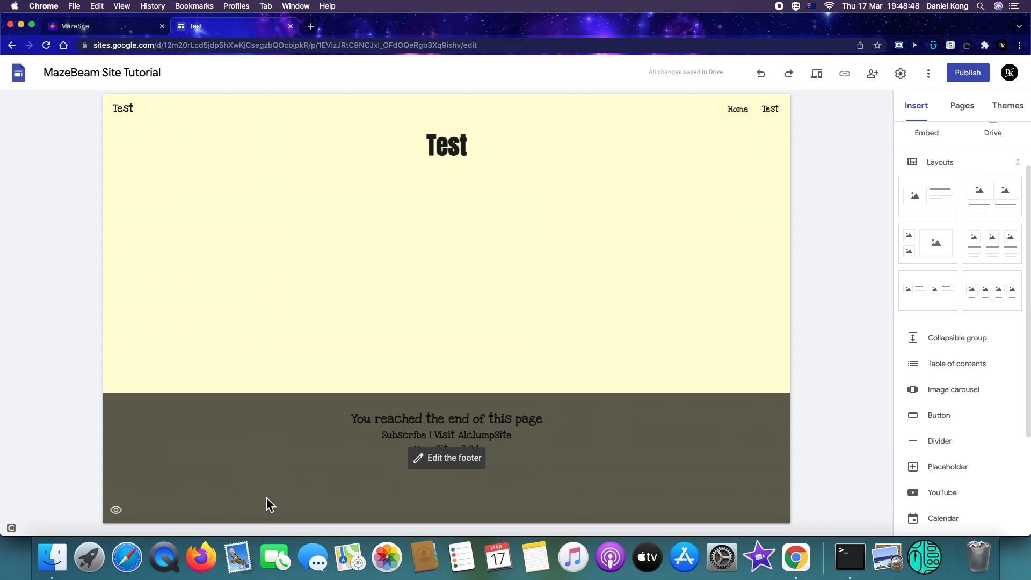
left_click_drag(302, 311, 487, 337)
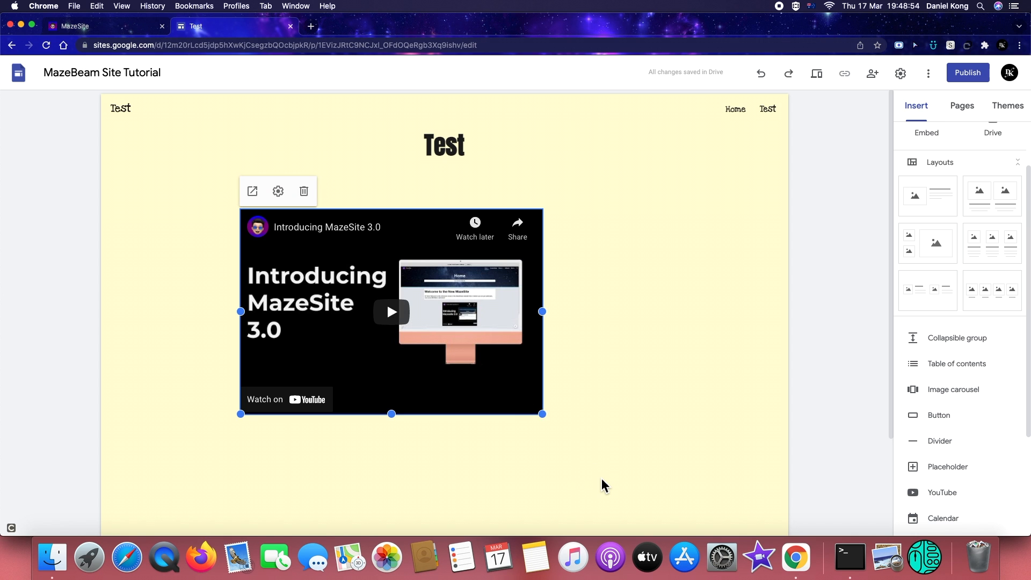
left_click(278, 191)
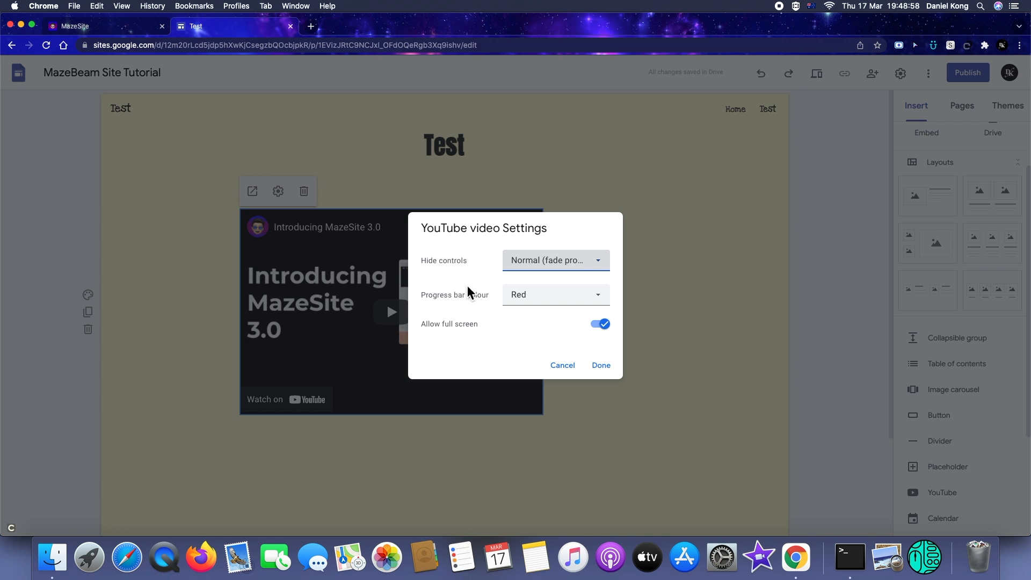
left_click(514, 298)
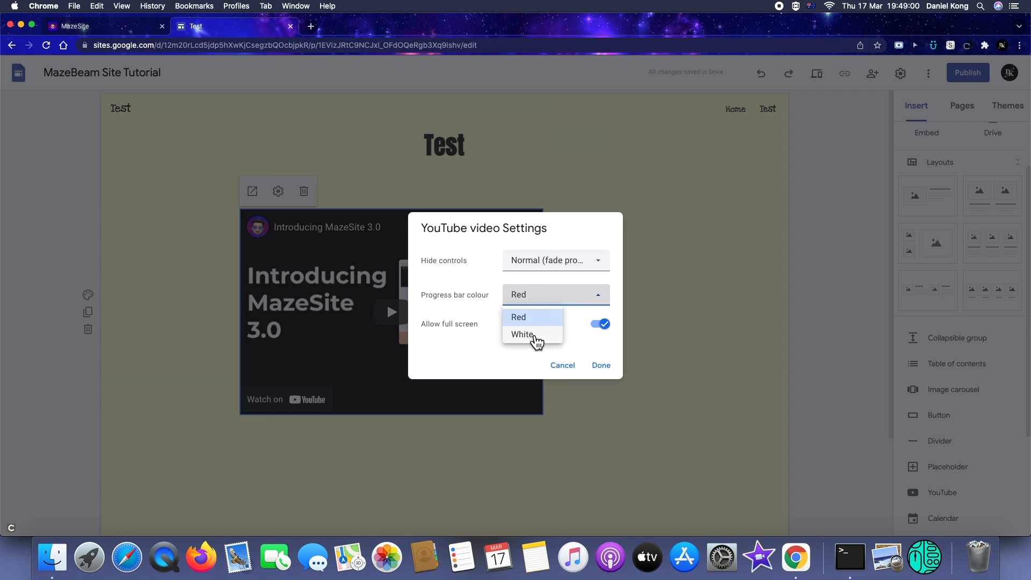
left_click(529, 334)
left_click(557, 367)
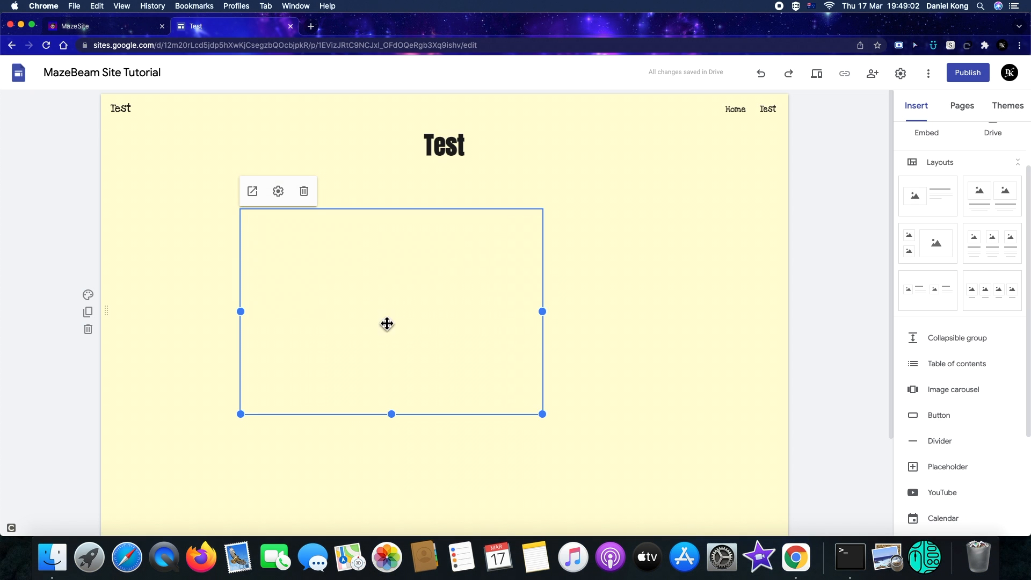
Preview the page, play the embedded video and seek through it, then exit preview
left_click(816, 67)
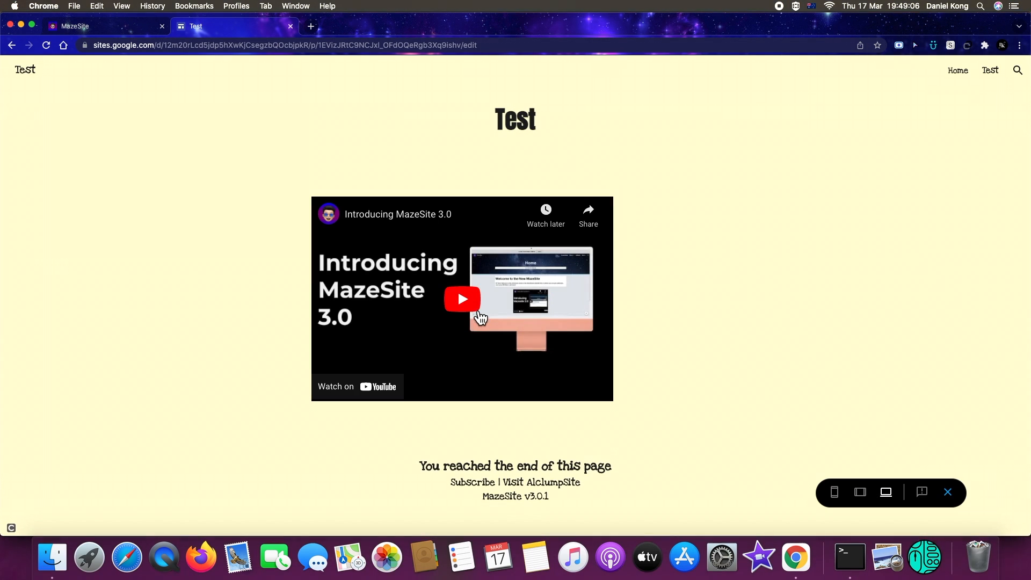
left_click(470, 307)
left_click(467, 395)
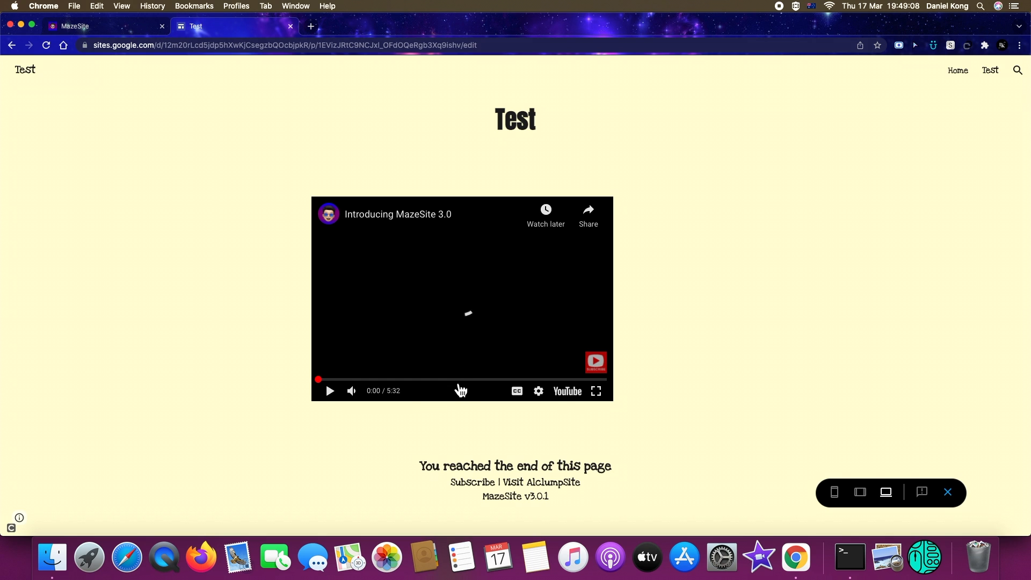
left_click(372, 380)
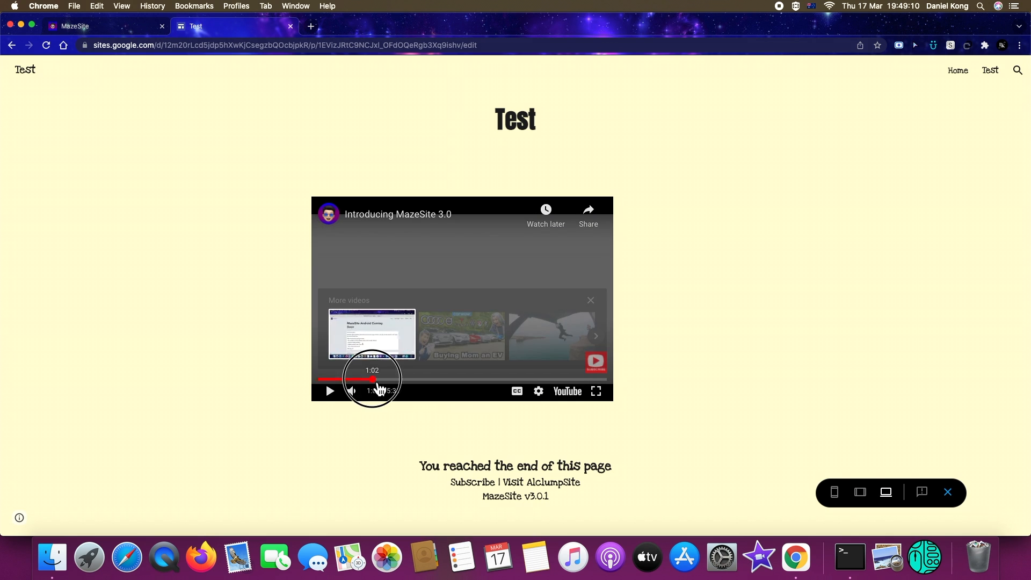
left_click(949, 492)
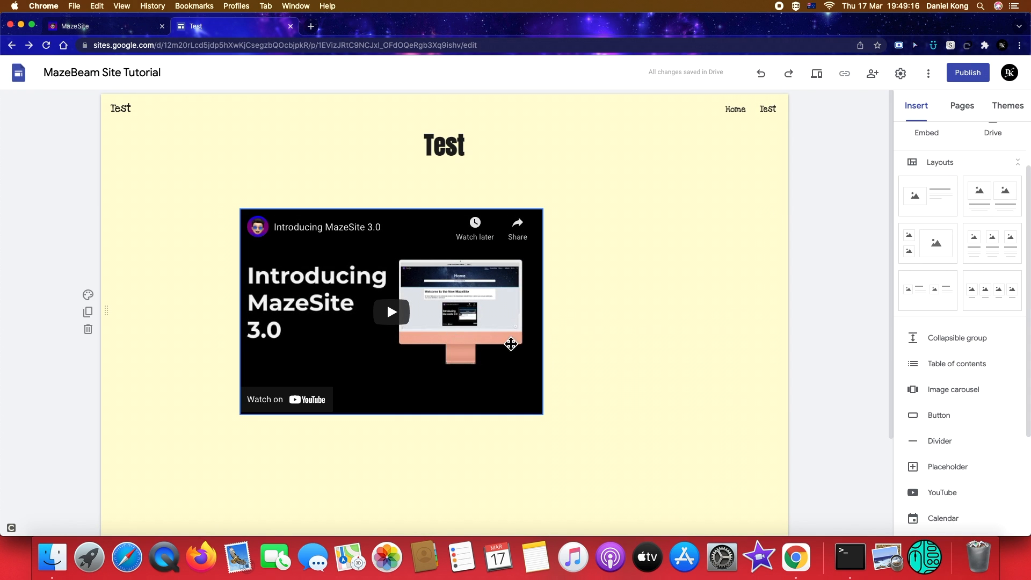
Set the embedded video's progress bar colour to White
left_click(474, 299)
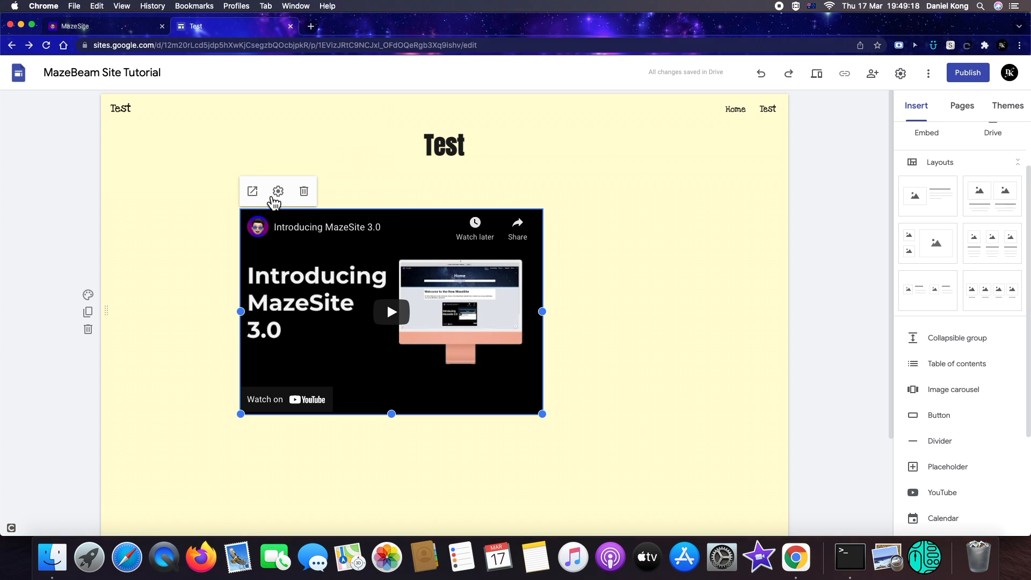
left_click(278, 192)
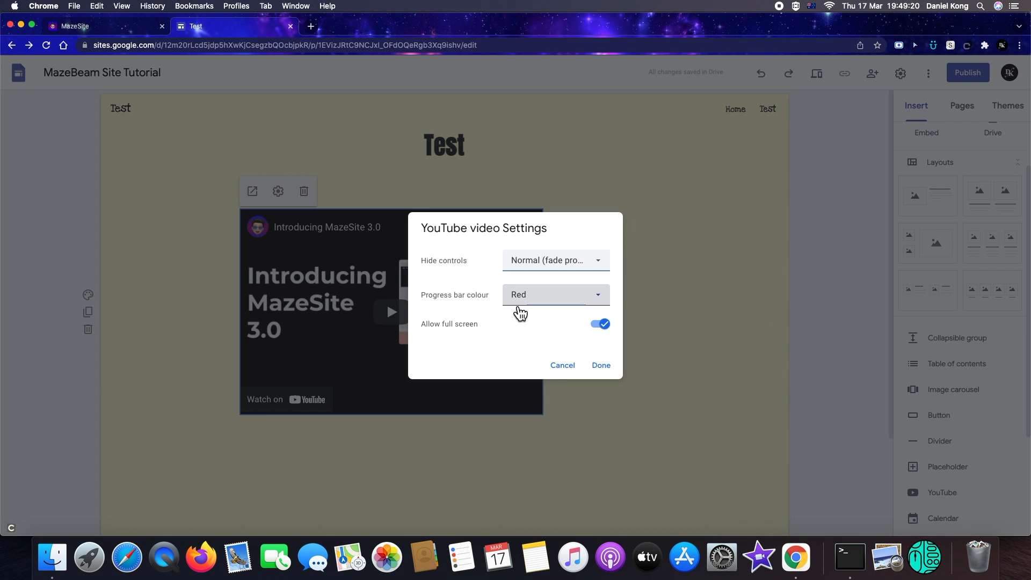
left_click(521, 308)
left_click(556, 352)
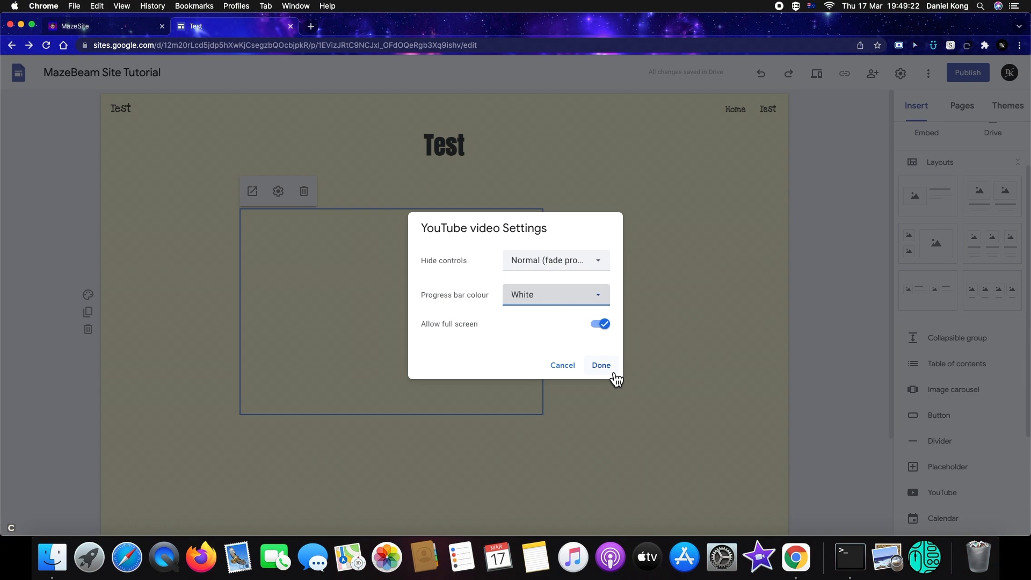
left_click(609, 369)
Preview the page again, play and seek the video to check its progress bar, then exit preview
left_click(830, 77)
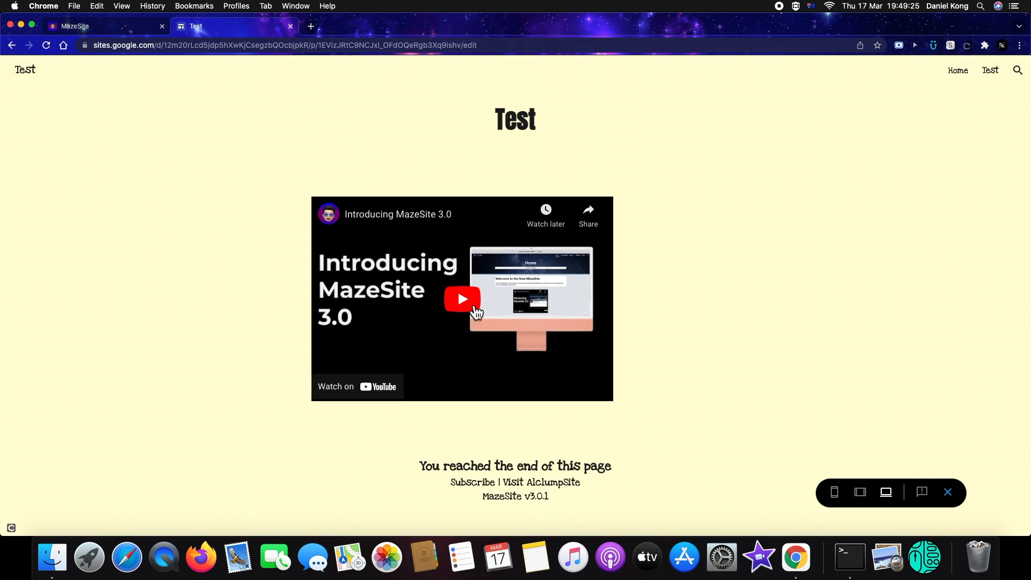
left_click(476, 311)
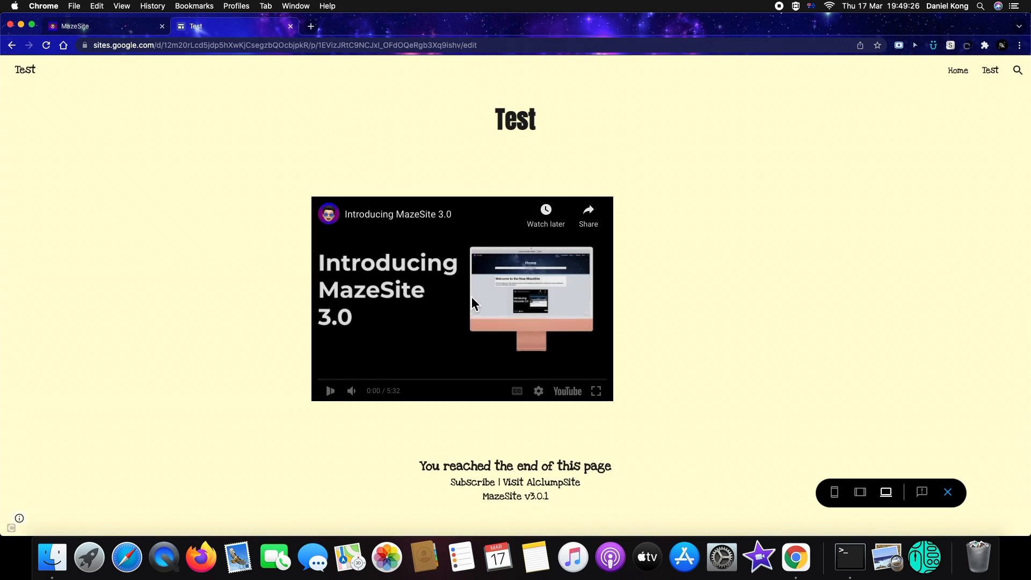
left_click(472, 387)
left_click(492, 379)
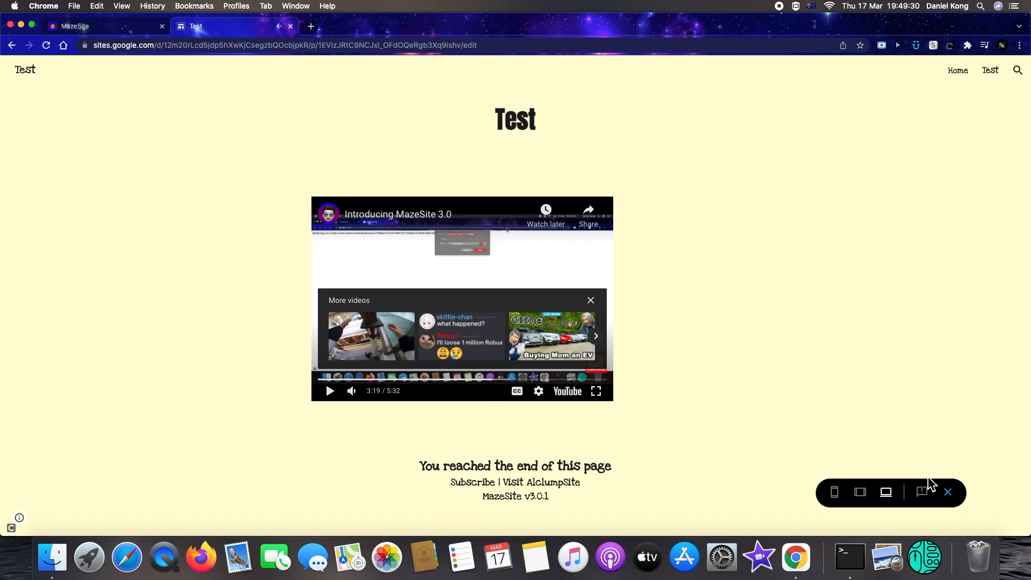
left_click(947, 492)
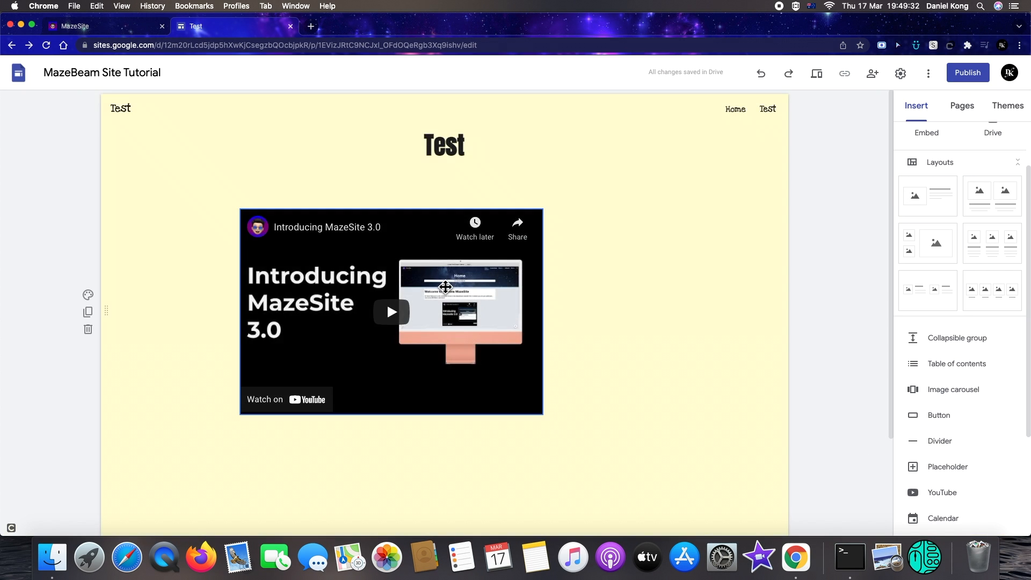
left_click(350, 229)
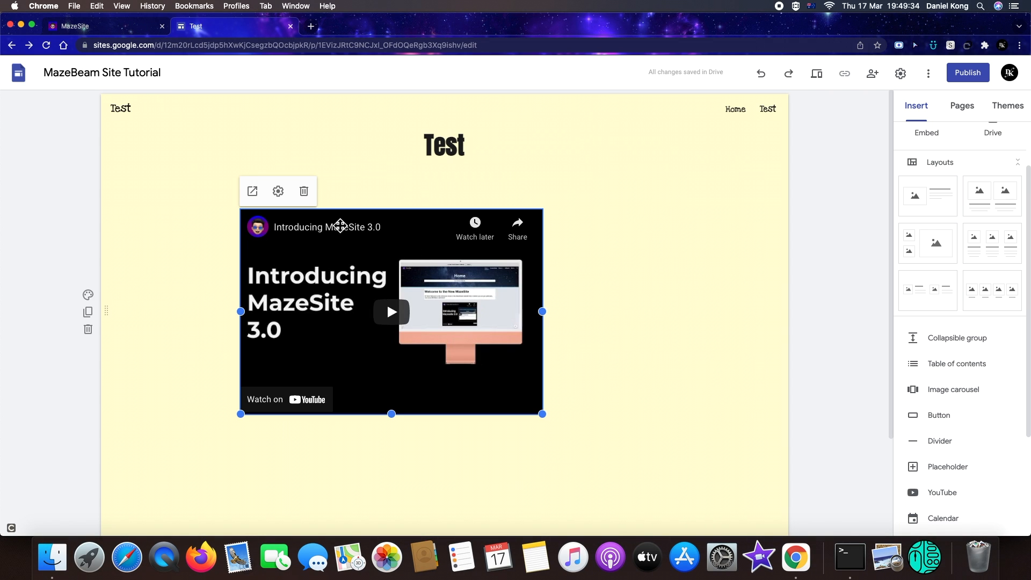
left_click(278, 191)
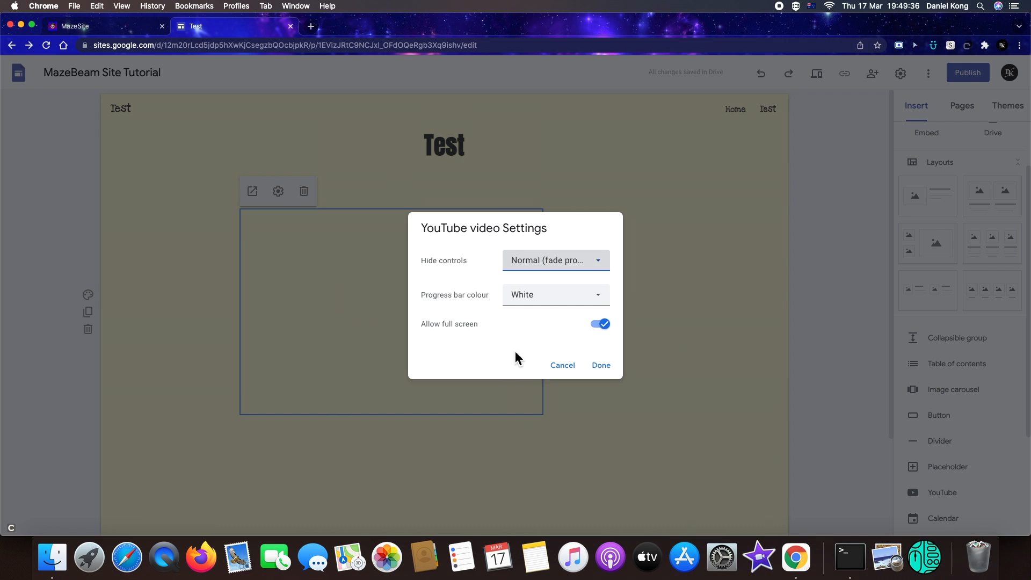
left_click(600, 324)
left_click(564, 365)
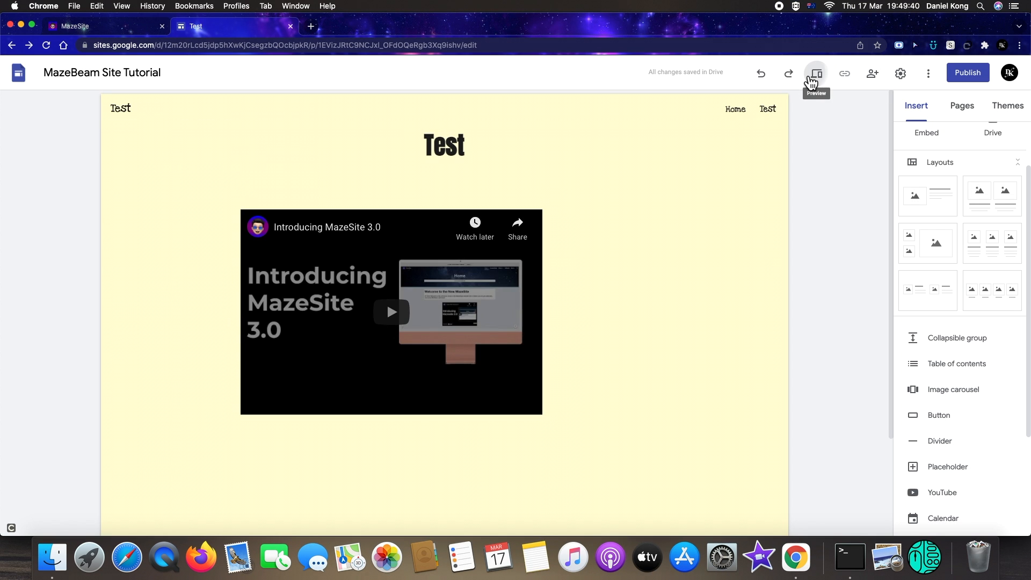
Preview the page, play the video in full screen, leave full screen and exit preview
left_click(815, 80)
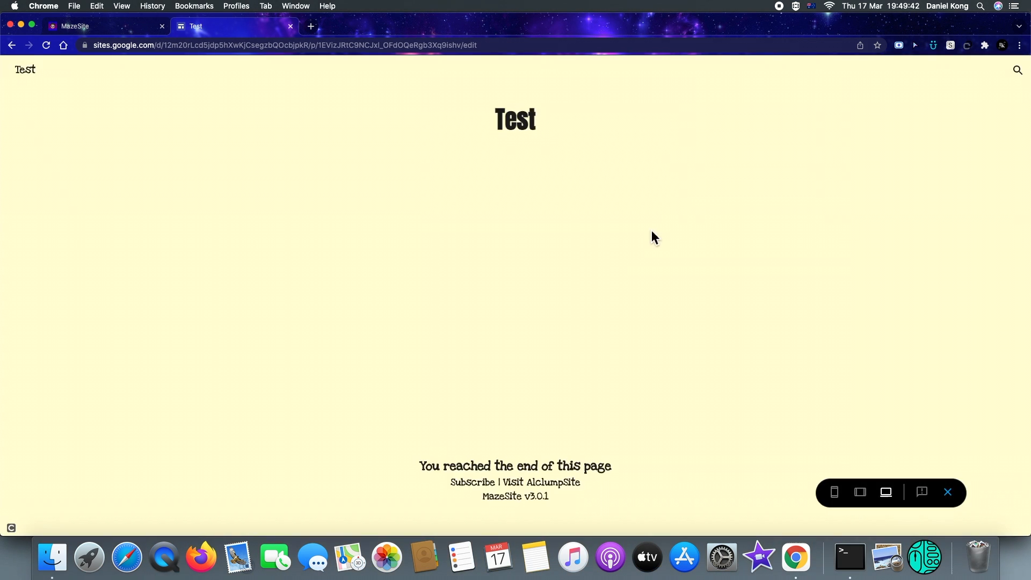
left_click(458, 304)
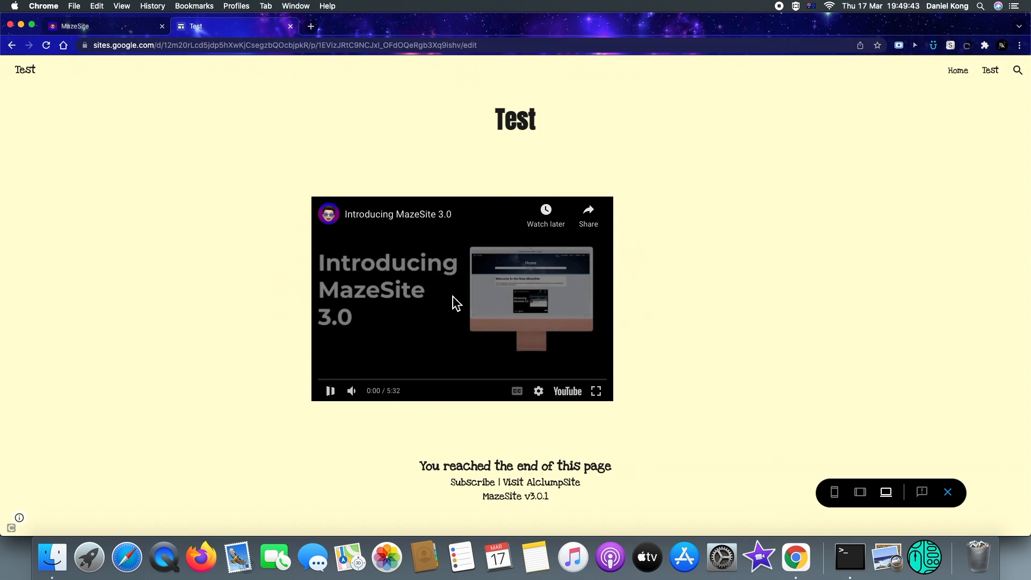
left_click(597, 397)
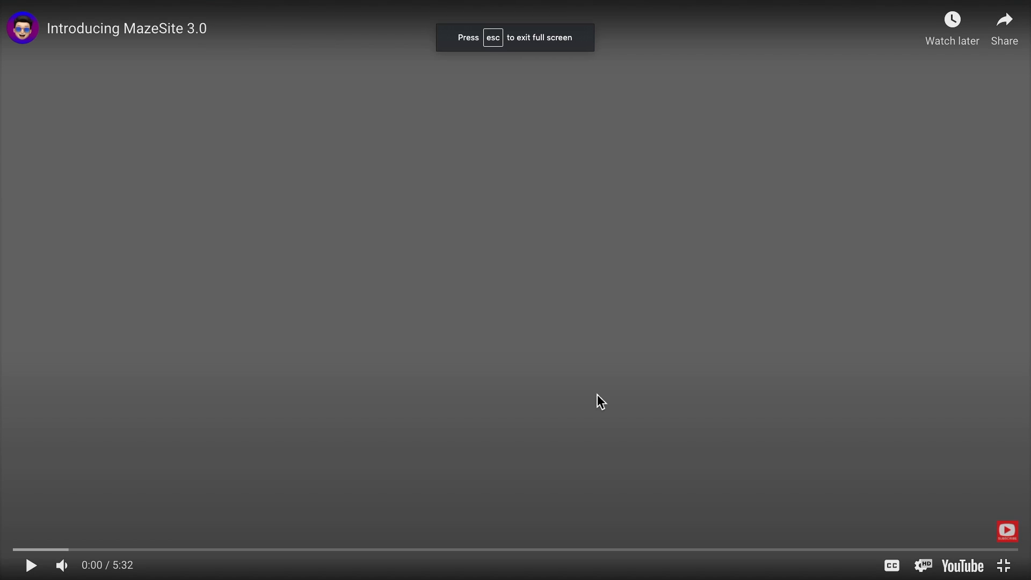
key("Escape")
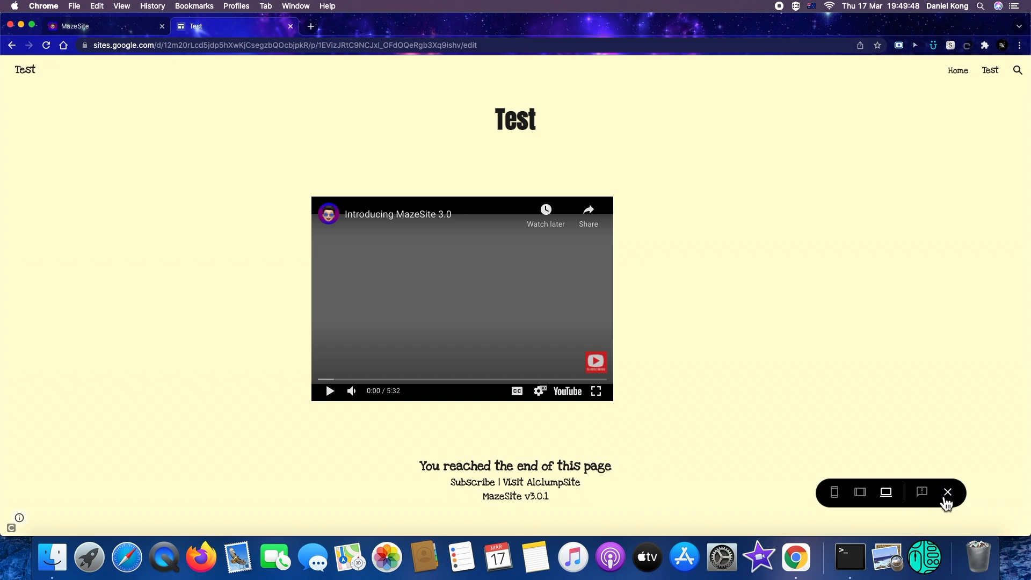
left_click(948, 492)
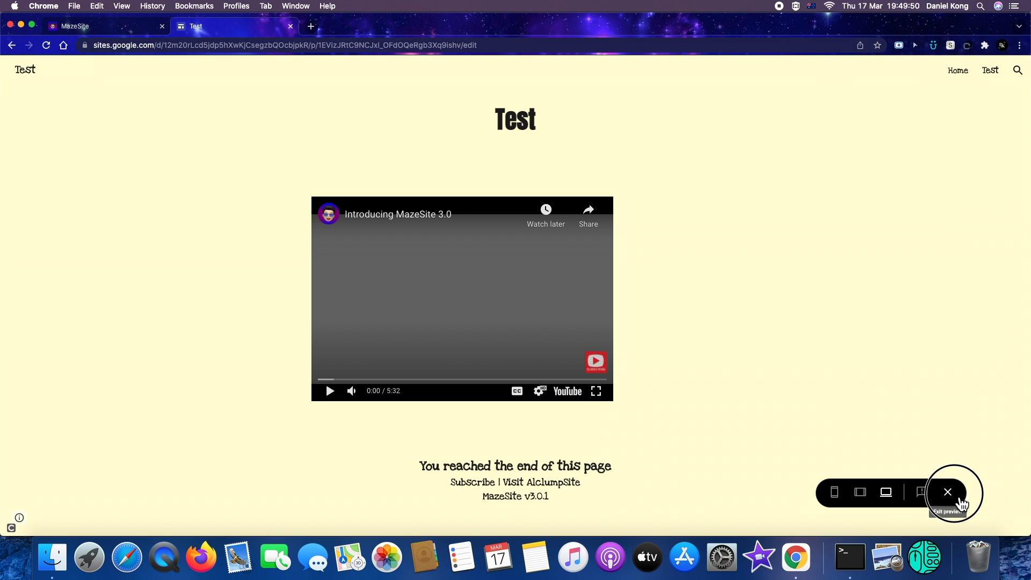
left_click(449, 322)
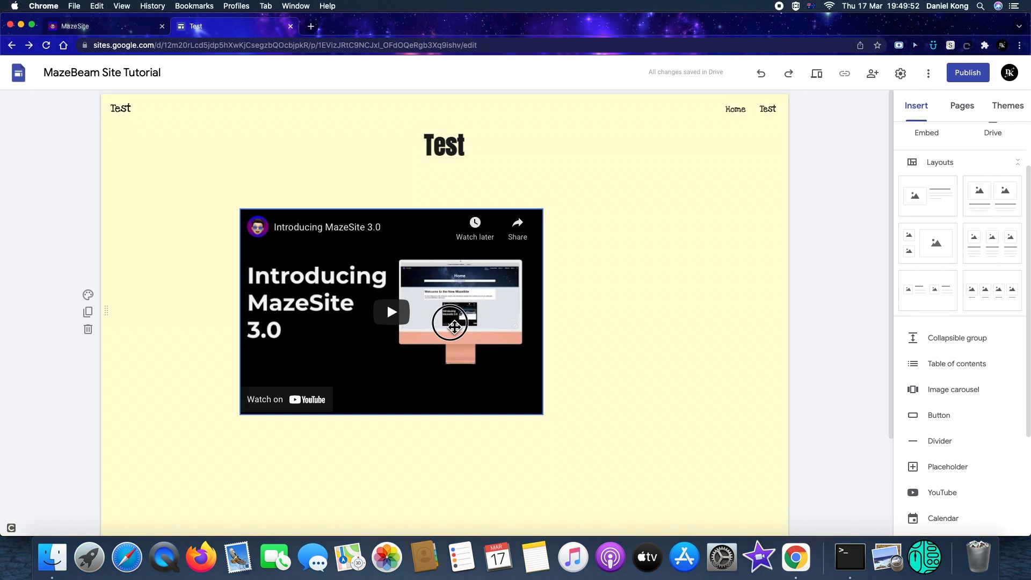
Delete the embedded YouTube video from the Home page
left_click(435, 279)
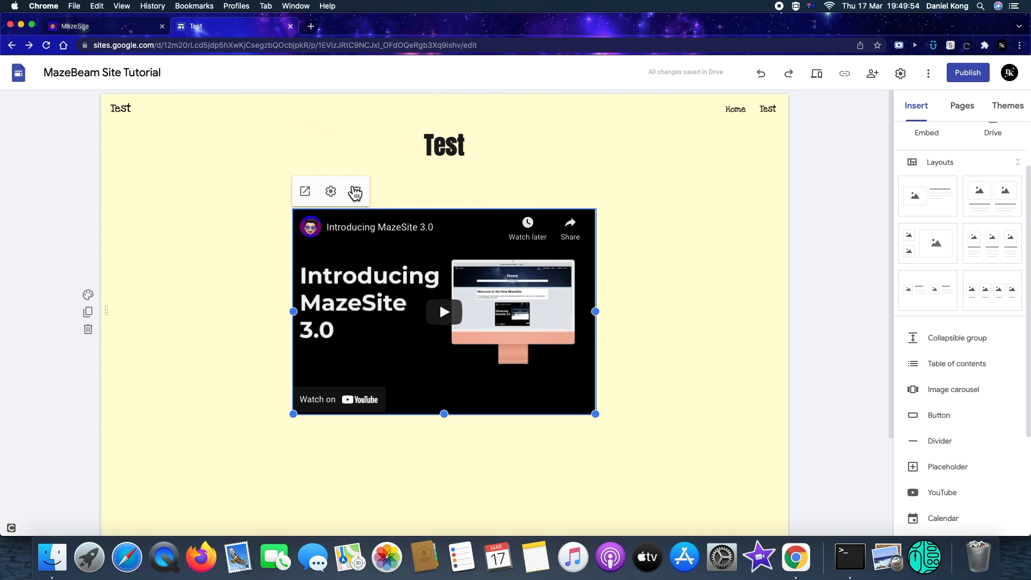
left_click(354, 191)
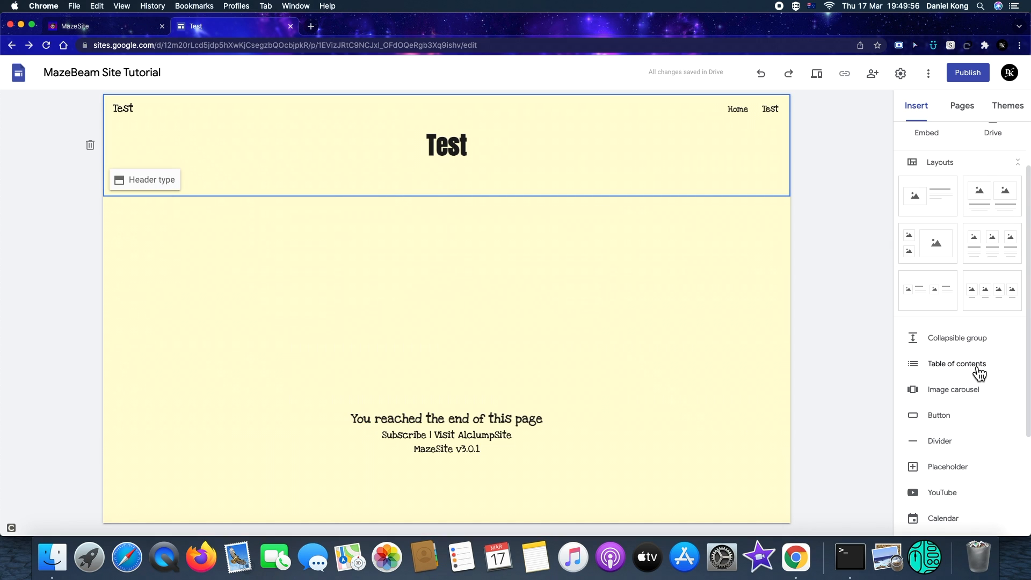
Browse the published MazeSite home page and its Home menu in the other tab for reference, then return to the editor
left_click(86, 26)
scroll(591, 442, "down", 7)
scroll(596, 498, "up", 7)
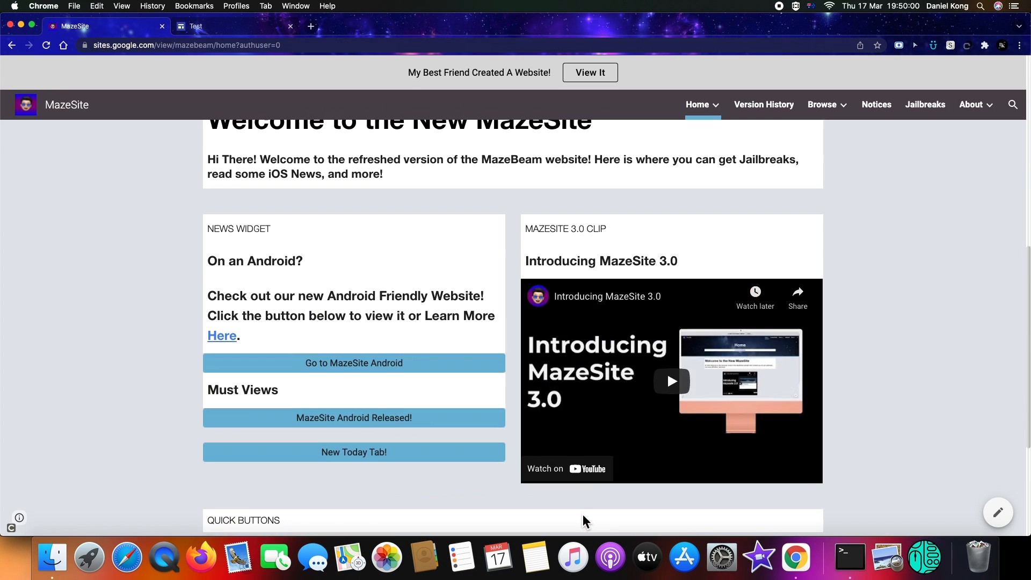
scroll(582, 532, "up", 5)
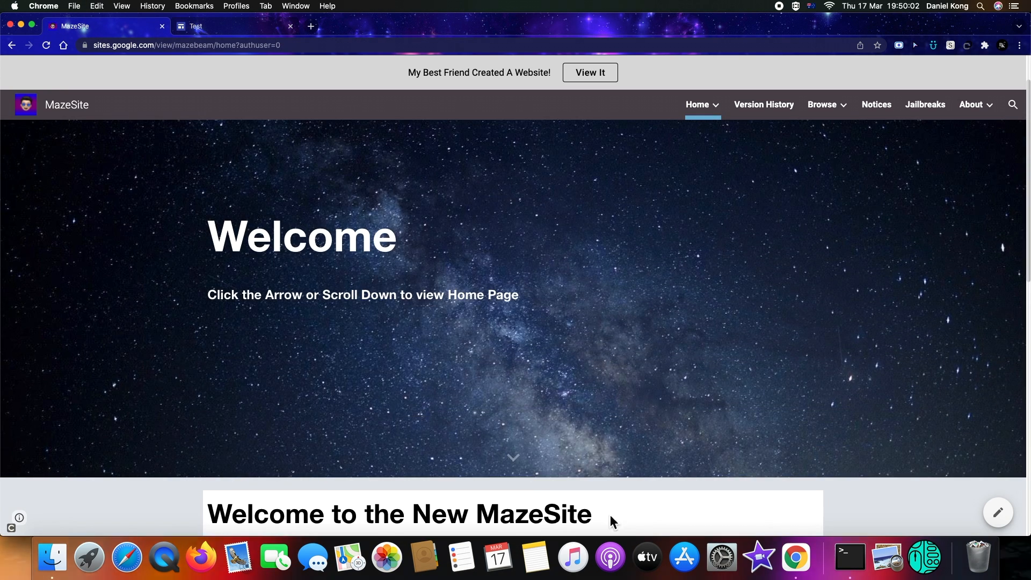
scroll(611, 514, "down", 2)
scroll(601, 512, "down", 2)
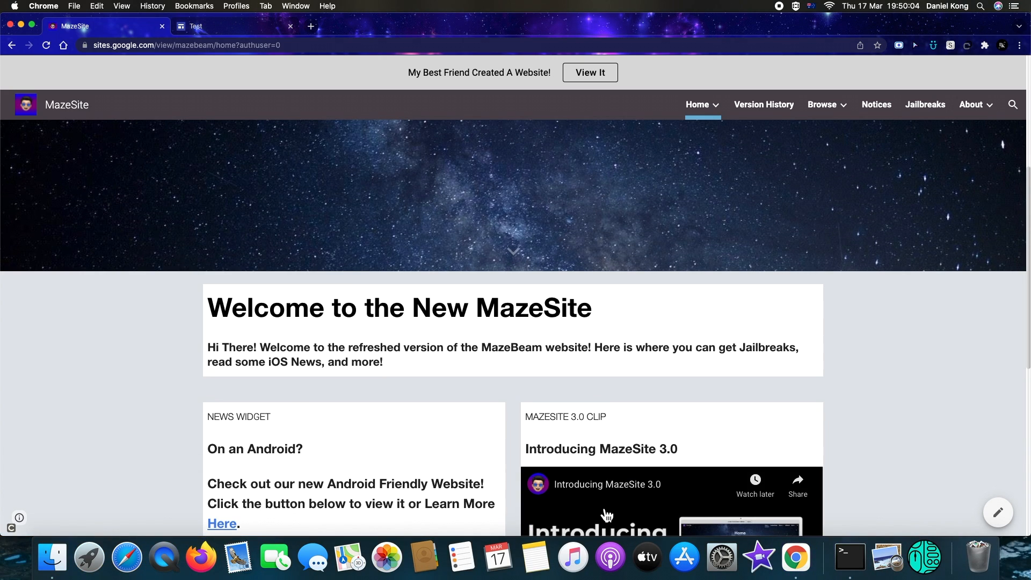
mouse_move(685, 106)
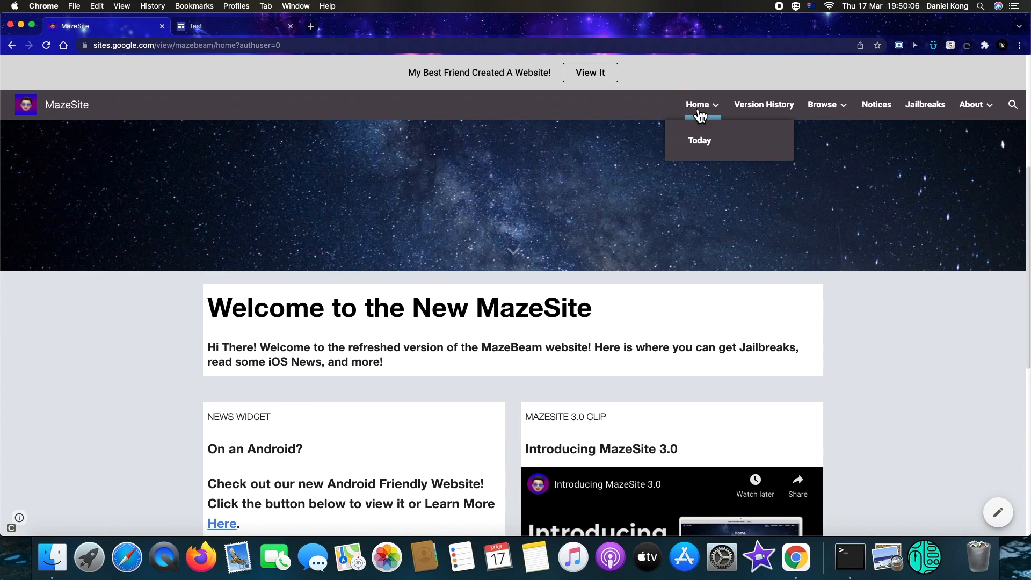
left_click(247, 33)
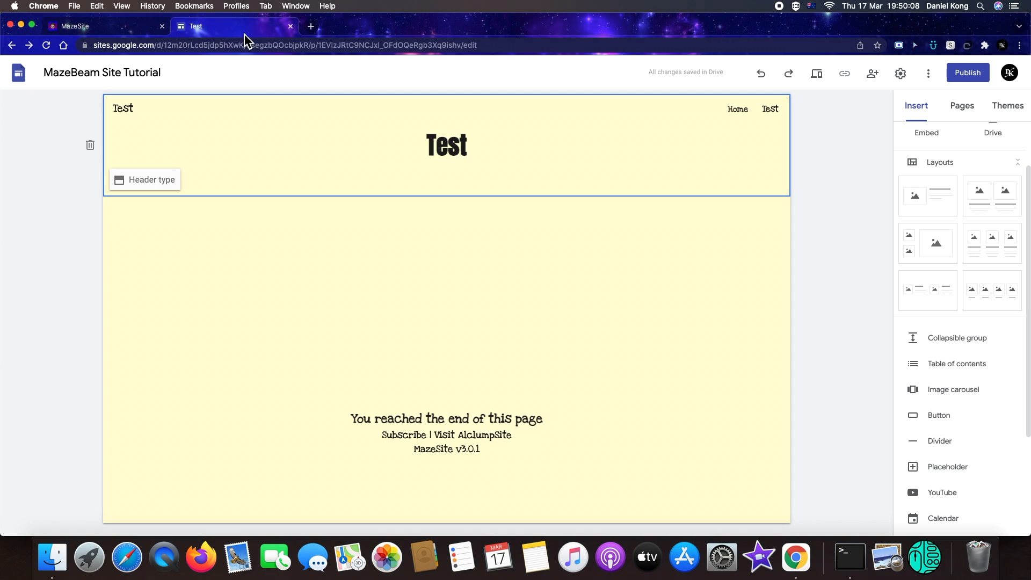
Nest the Test page under Home as a subpage in the site's page list
left_click(962, 110)
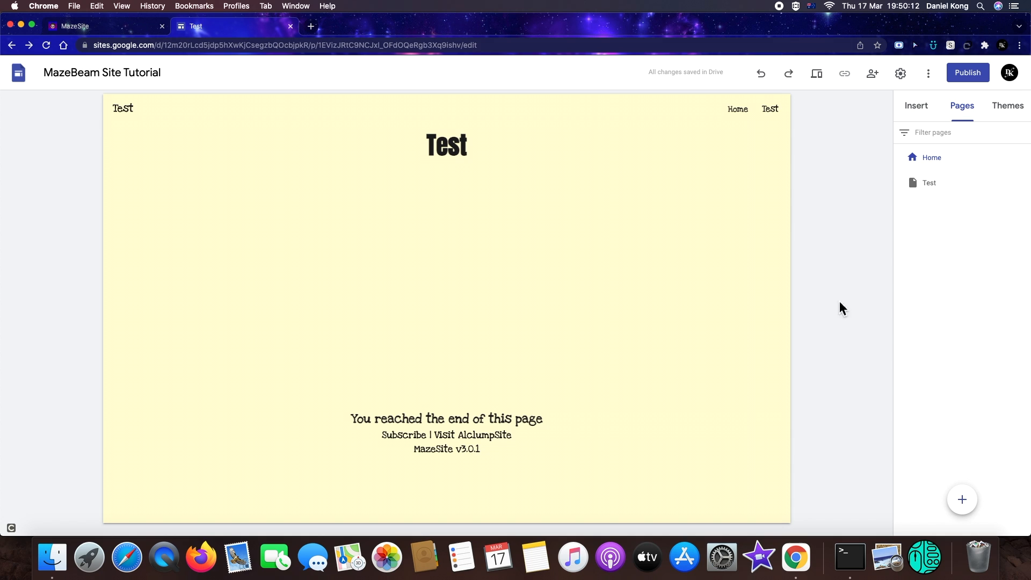
left_click(912, 173)
left_click(913, 179)
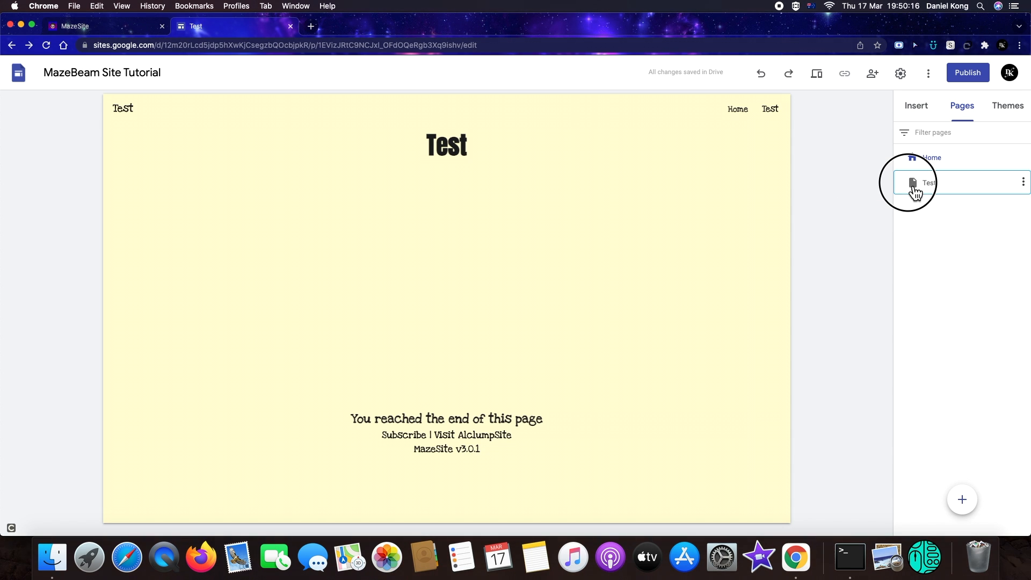
mouse_move(916, 177)
left_mouse_down()
mouse_move(911, 165)
mouse_move(916, 191)
left_mouse_up()
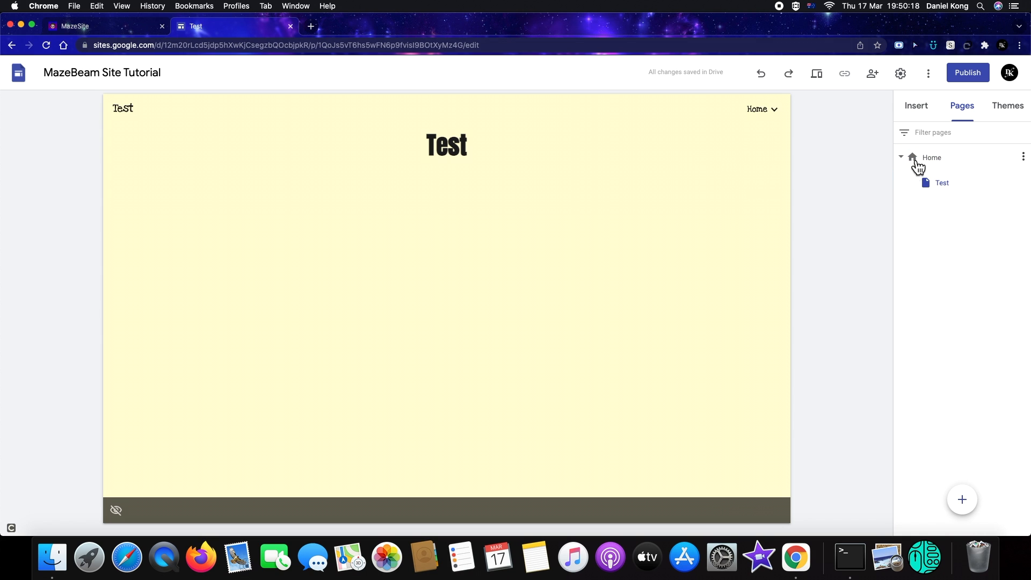
Preview the site to check the Home navigation dropdown, then exit preview
left_click(903, 157)
left_click(903, 159)
left_click(903, 157)
left_click(902, 157)
left_click(863, 260)
left_click(817, 75)
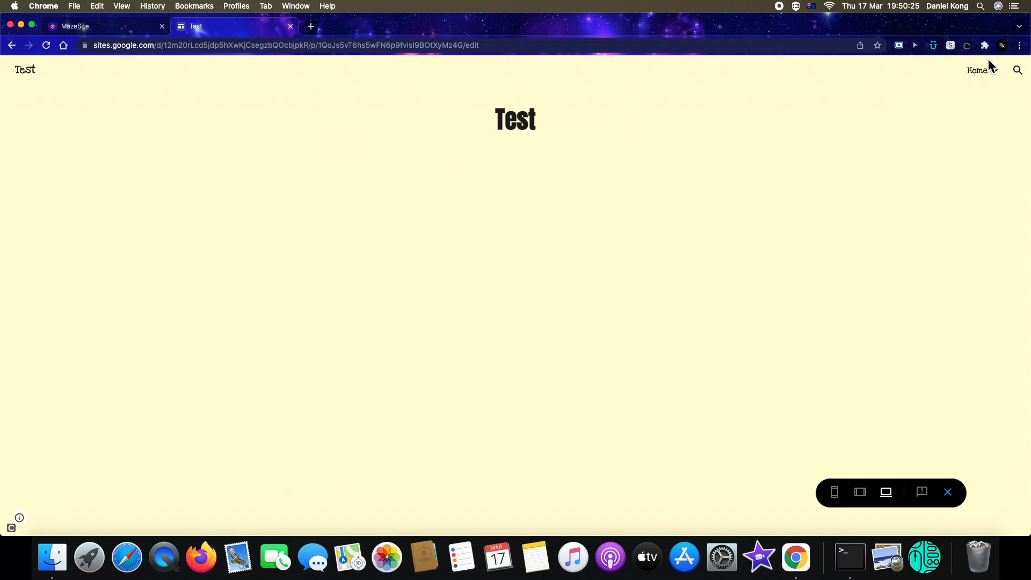
mouse_move(995, 74)
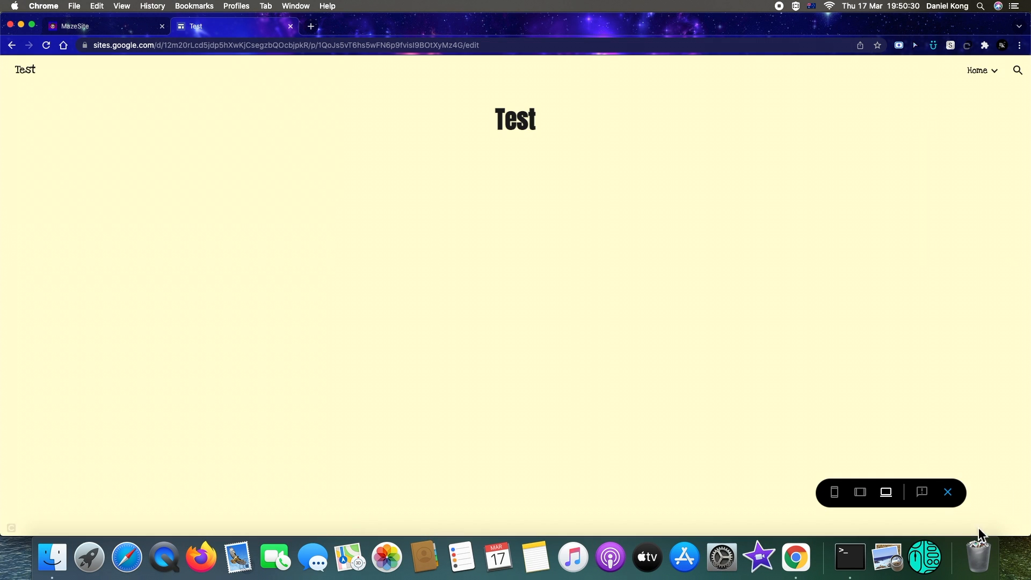
left_click(948, 493)
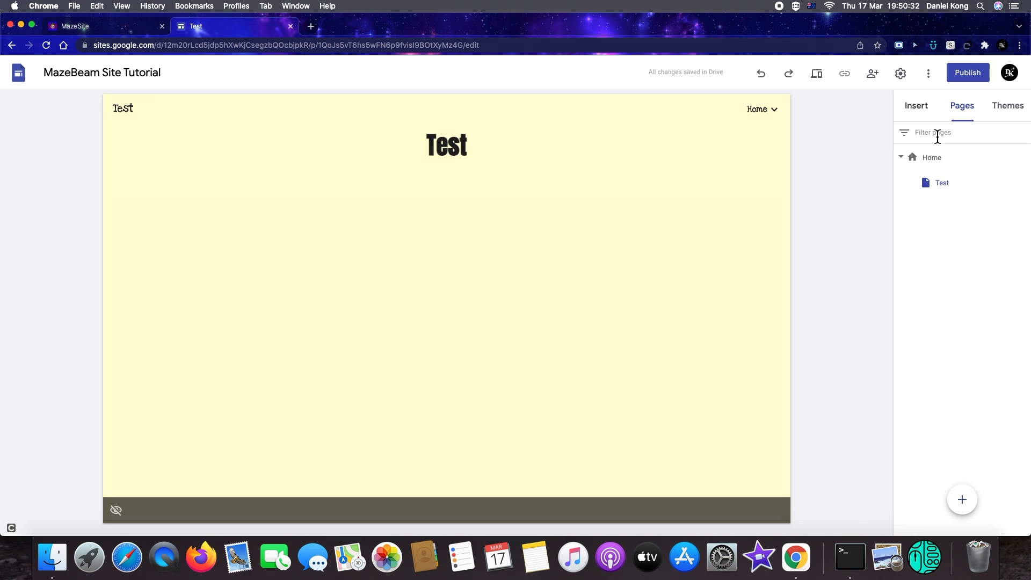
Open the Home page and change its header title text to Home
left_click(948, 161)
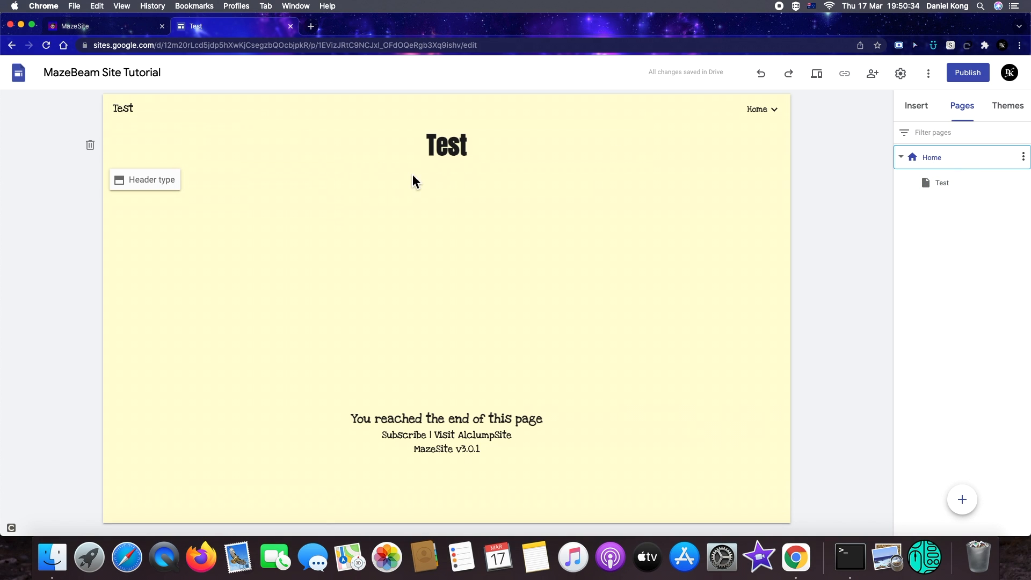
double_click(456, 148)
left_click(520, 168)
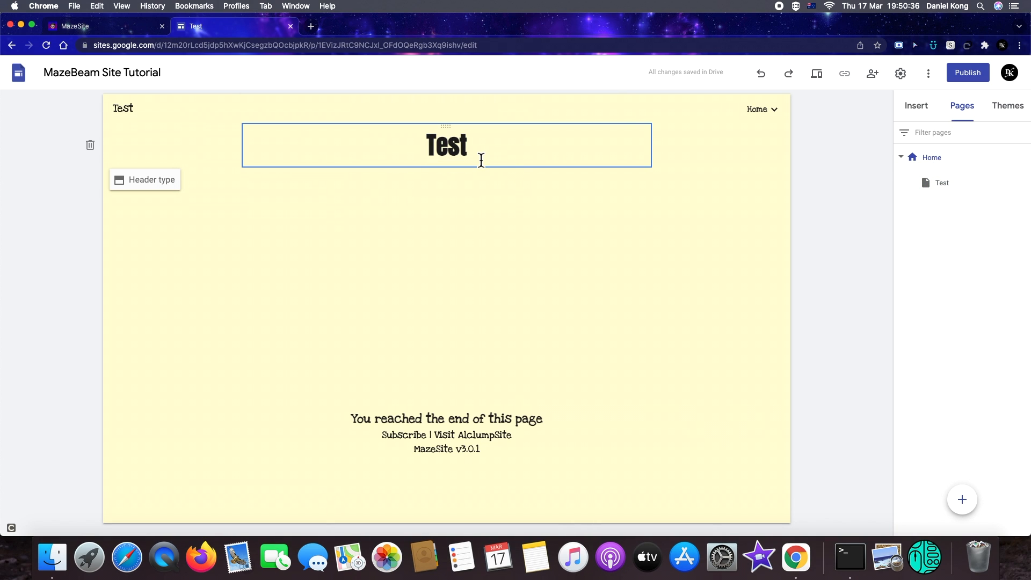
left_click(516, 140)
key("super+a")
key("BackSpace")
type("Home")
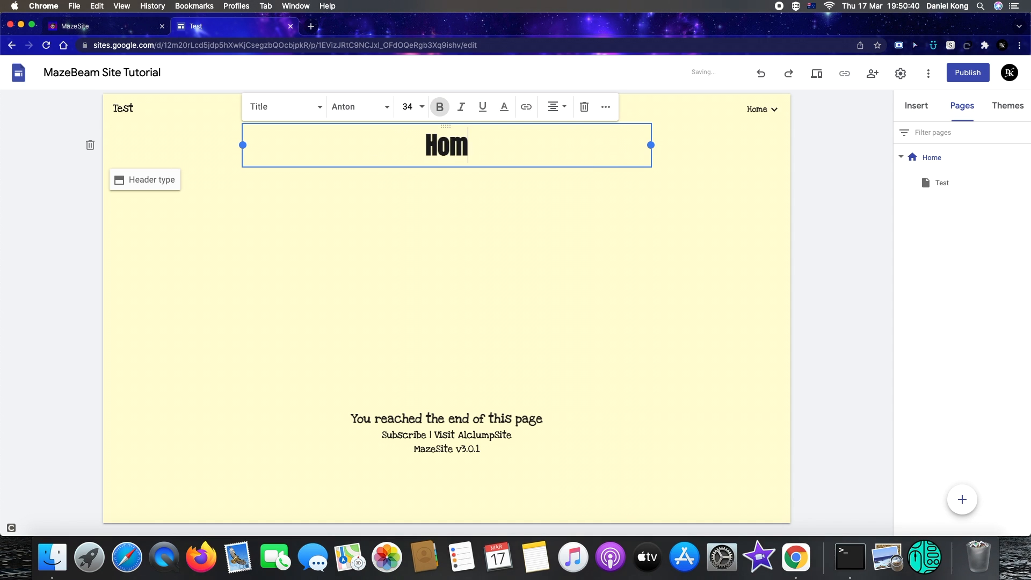
left_click(653, 265)
Preview the site, open the Test subpage from the Home dropdown, then exit preview
left_click(818, 85)
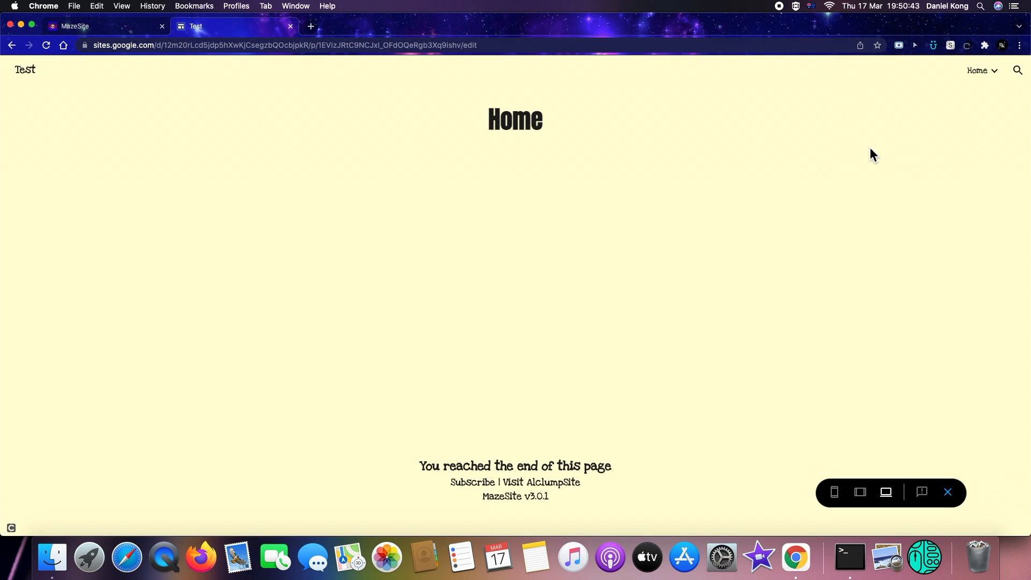
mouse_move(987, 60)
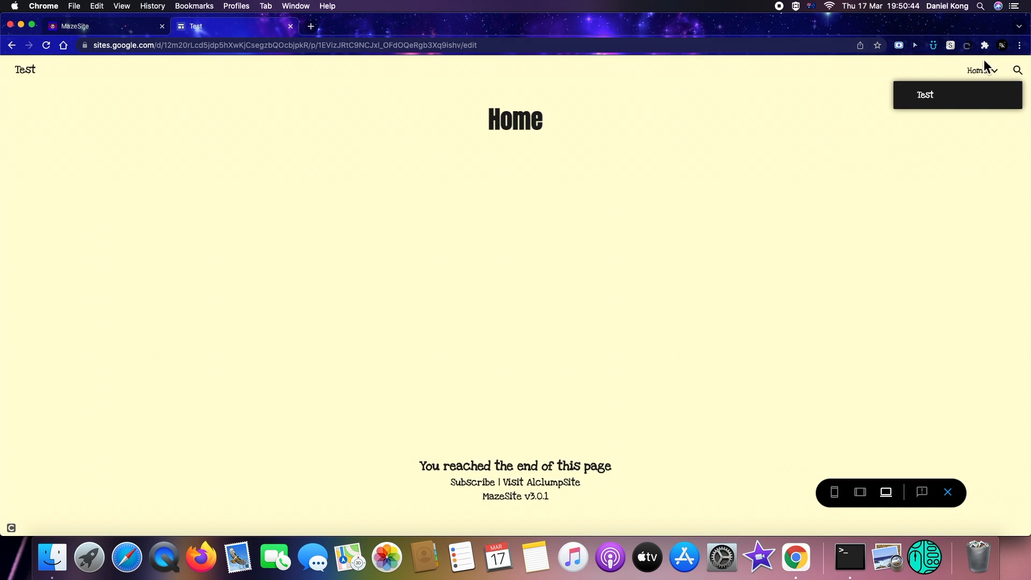
left_click(935, 97)
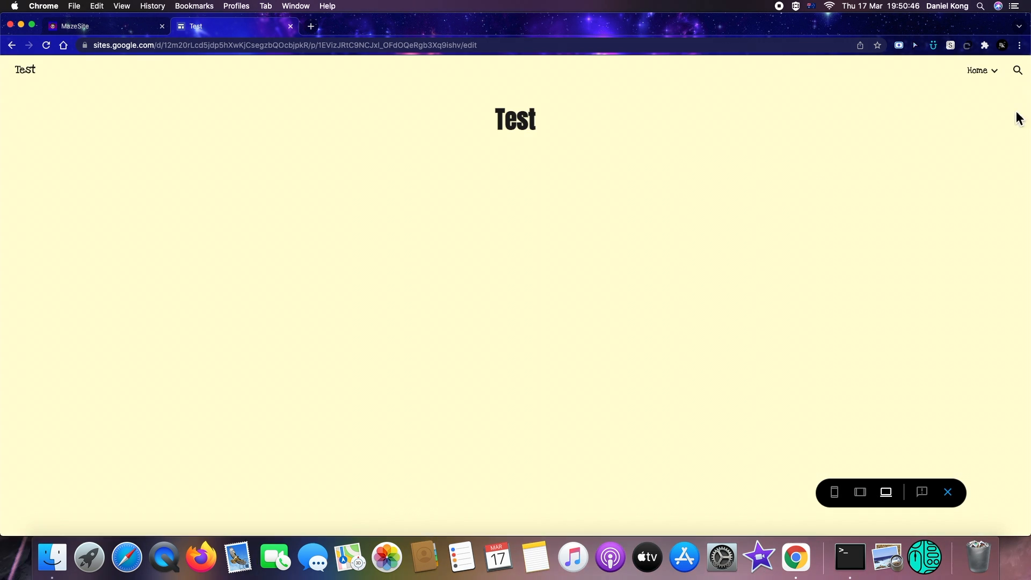
left_click(948, 493)
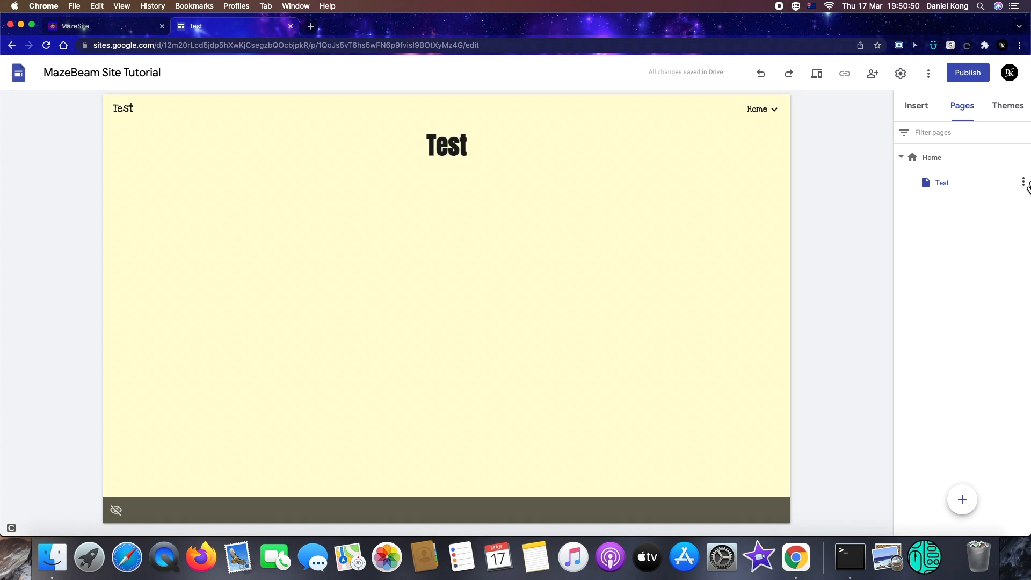
Delete the Test page
left_click(1024, 183)
left_click(954, 315)
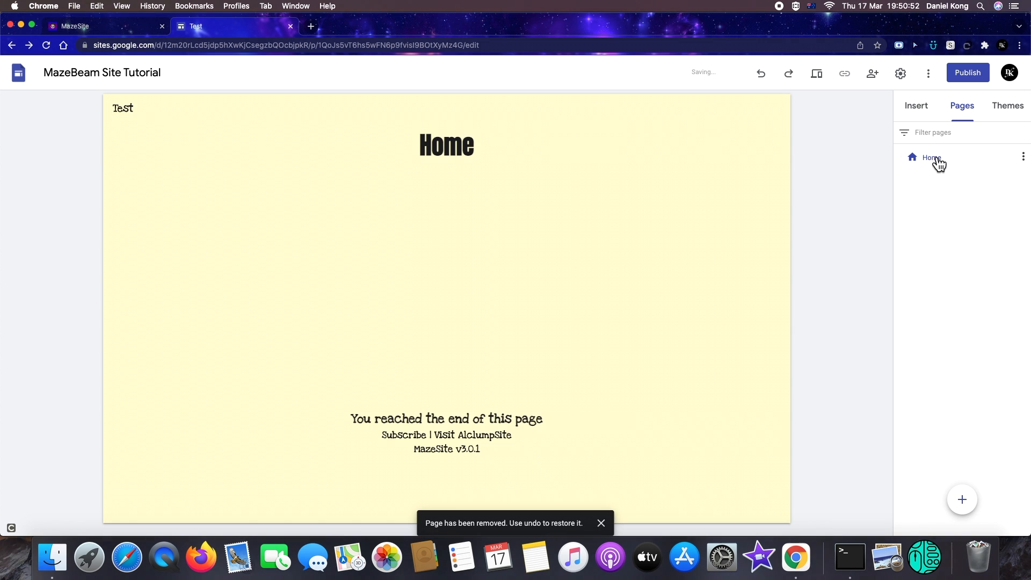
left_click(1024, 157)
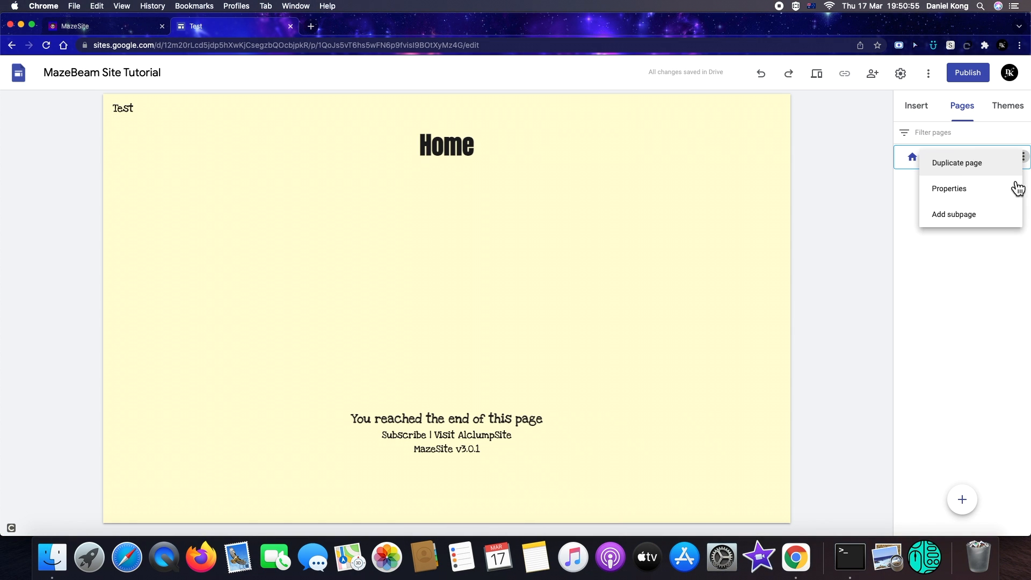
left_click(969, 226)
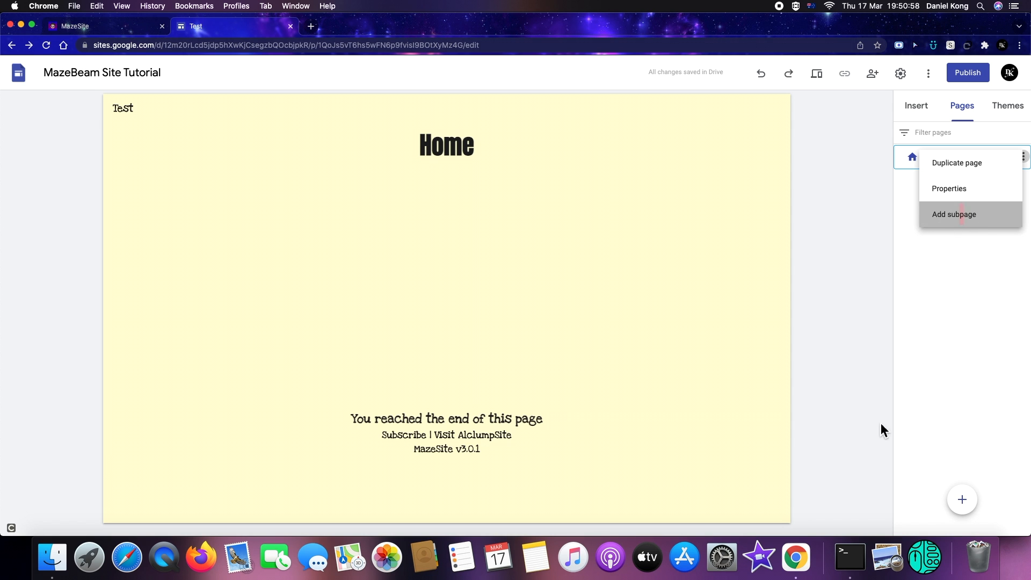
left_click(798, 287)
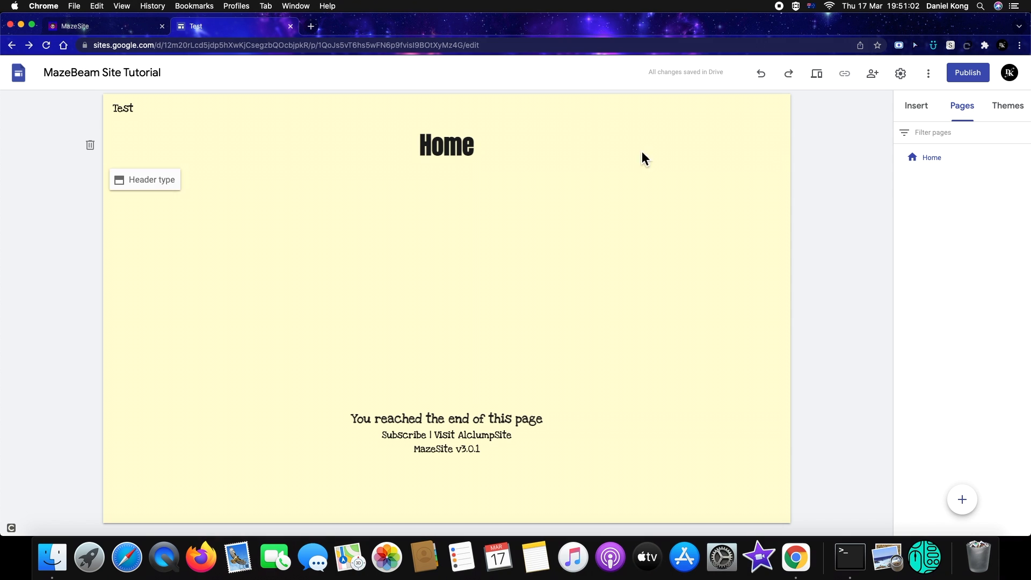
Create a new page named Test and nest it under Home
left_click(962, 495)
type("Test")
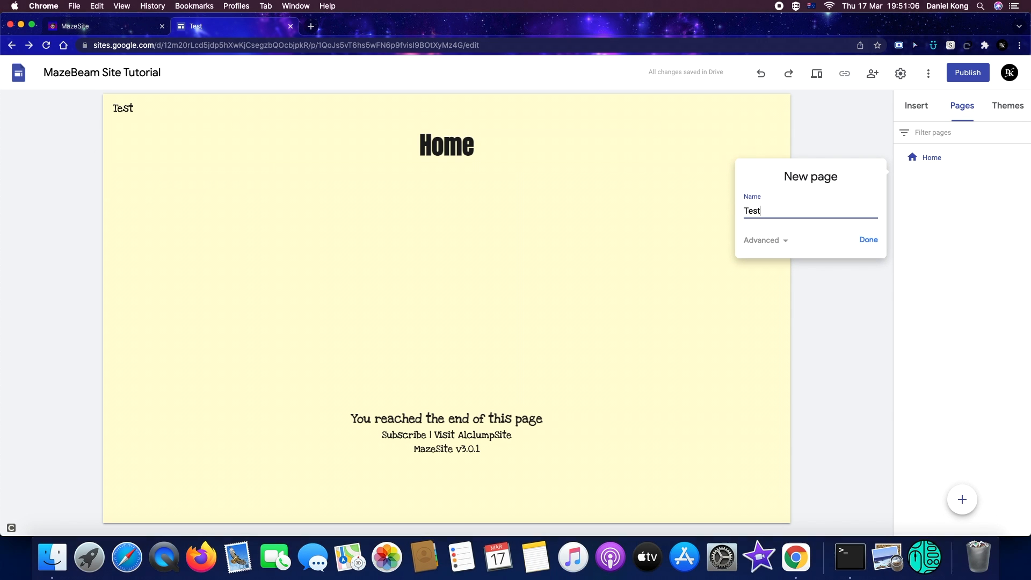
key("Return")
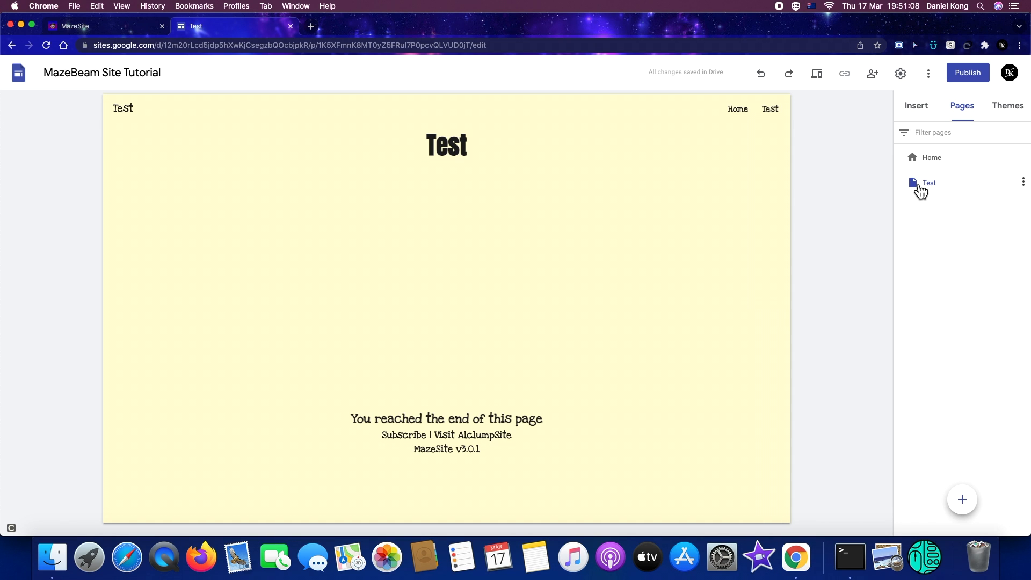
left_click_drag(931, 182, 922, 157)
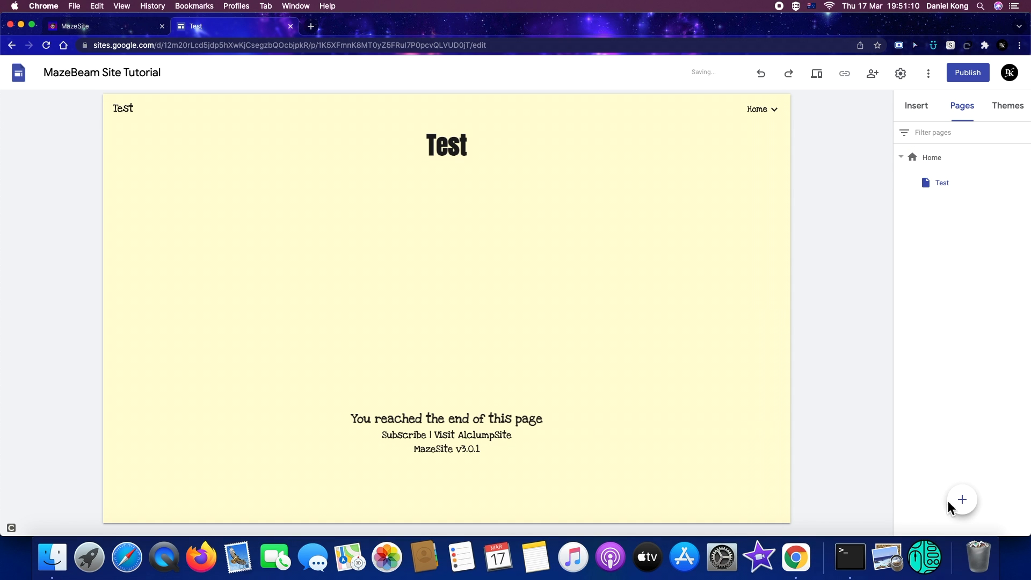
Create a top-level page named test 2, then delete it
left_click(962, 501)
type("t")
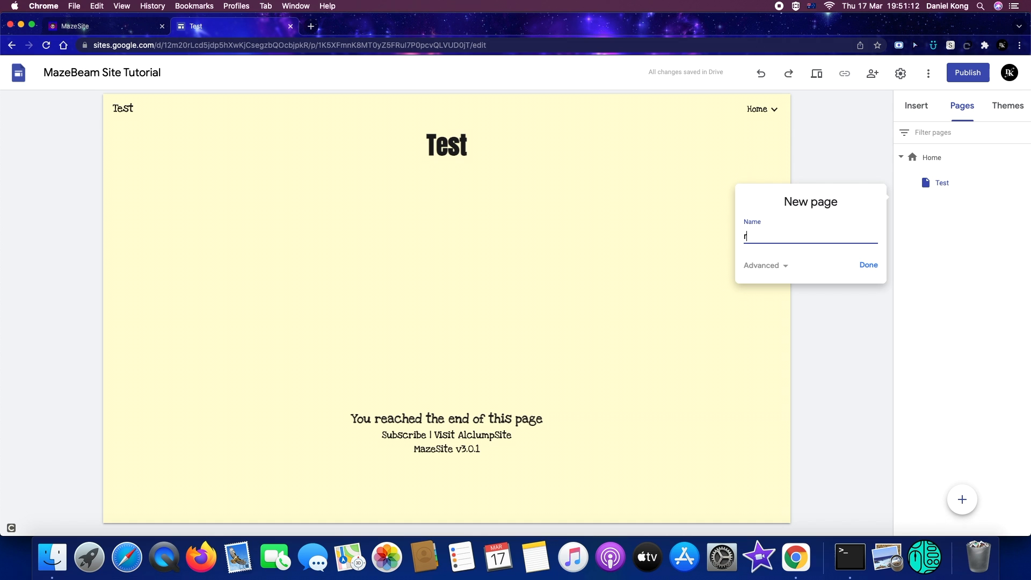
type("est 2")
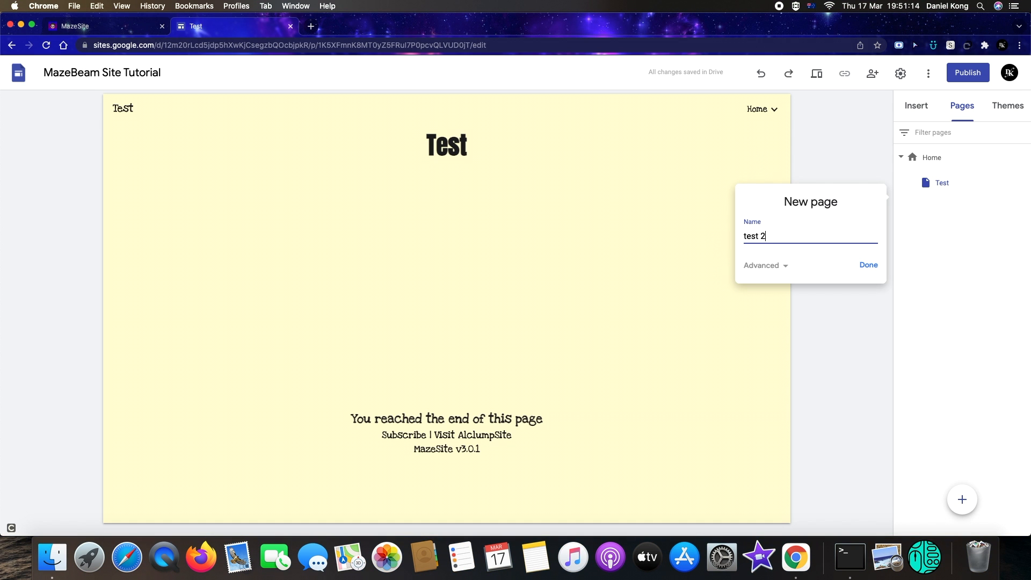
key("Return")
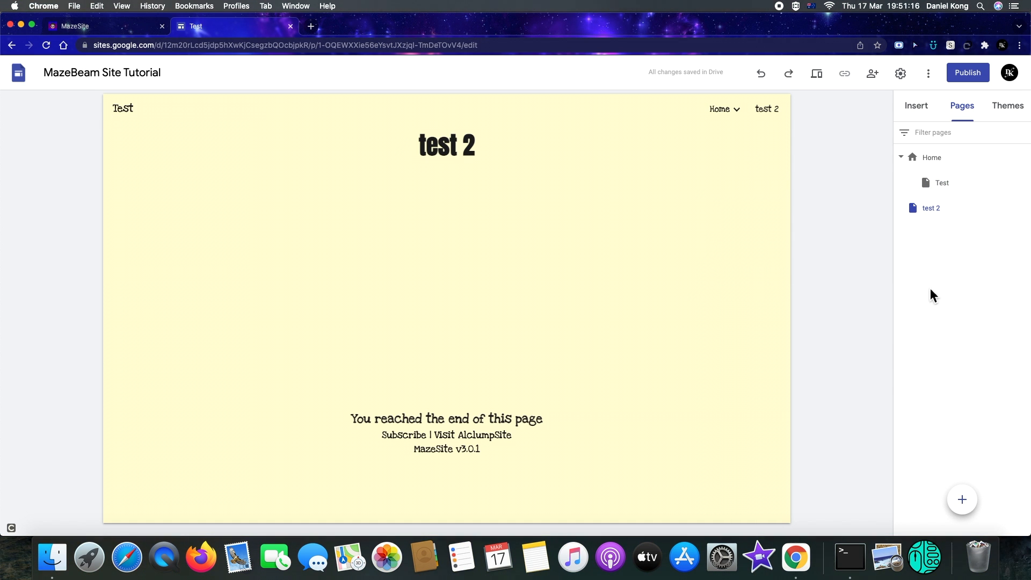
left_click(921, 166)
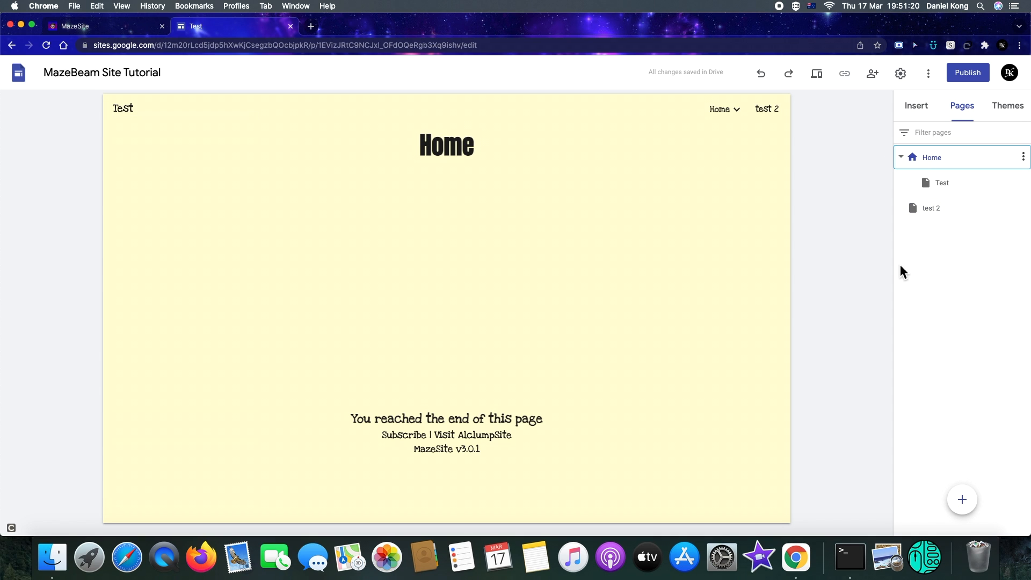
left_click(963, 501)
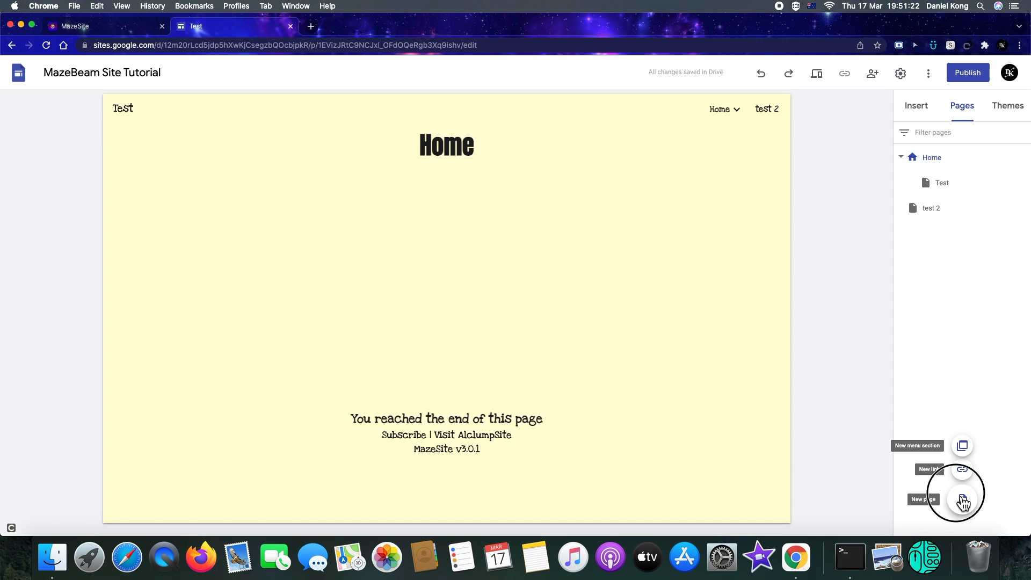
left_click(1024, 210)
left_click(944, 341)
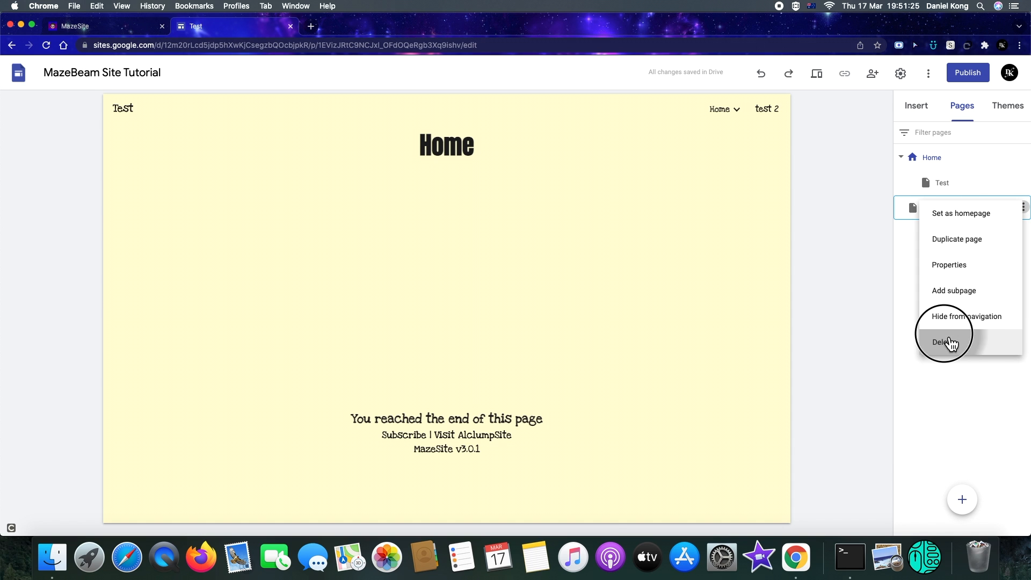
Add a subpage named sdafsdf under Home, then delete it and reopen Home
left_click(962, 499)
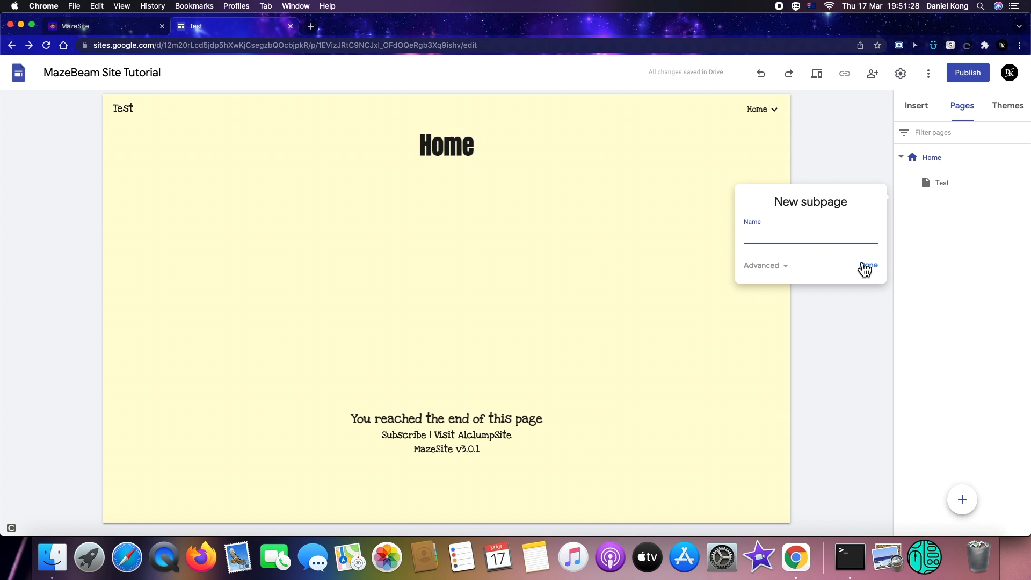
type("sdafsdf")
key("Return")
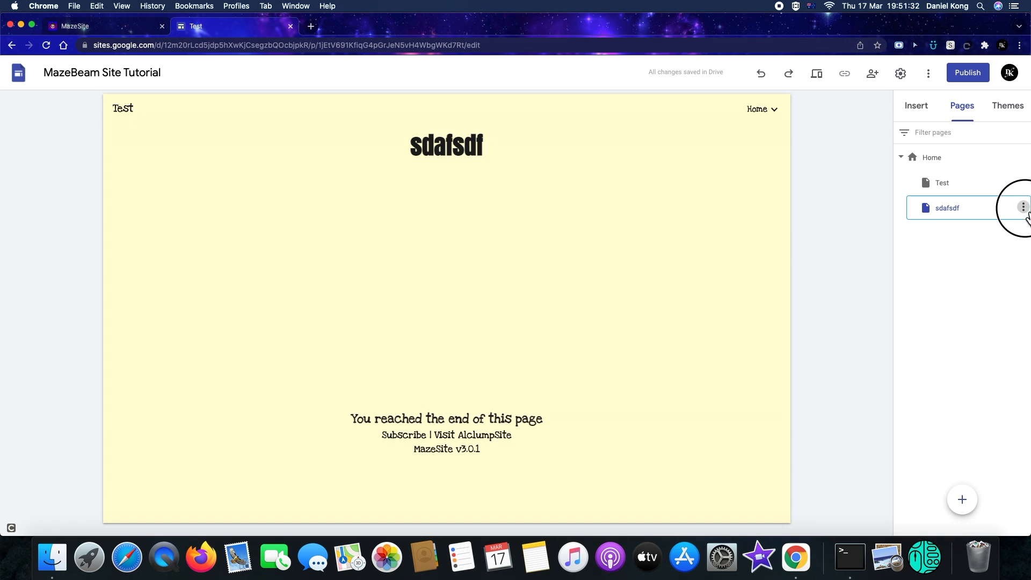
left_click(1023, 208)
left_click(966, 348)
left_click(921, 156)
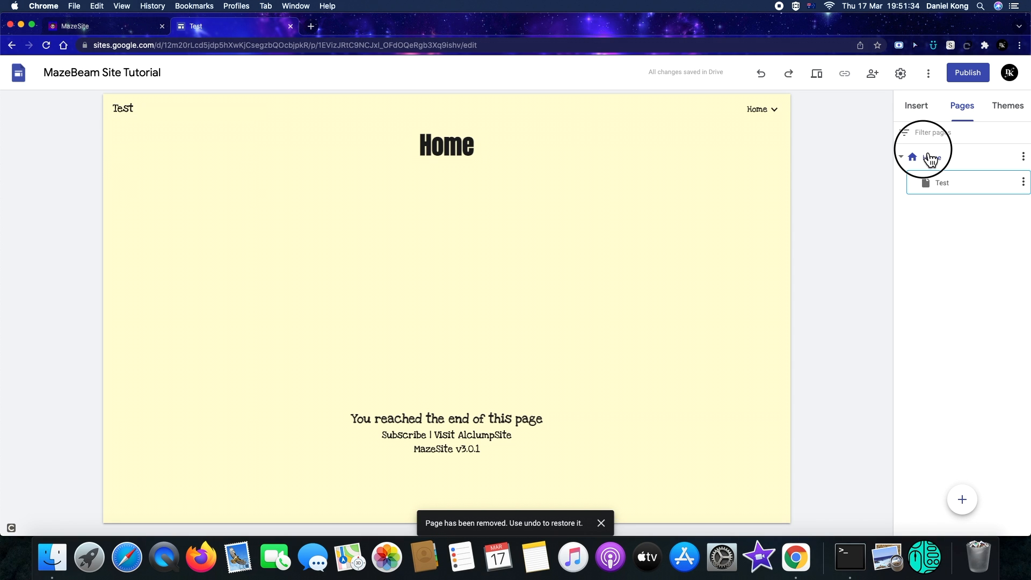
left_click(128, 31)
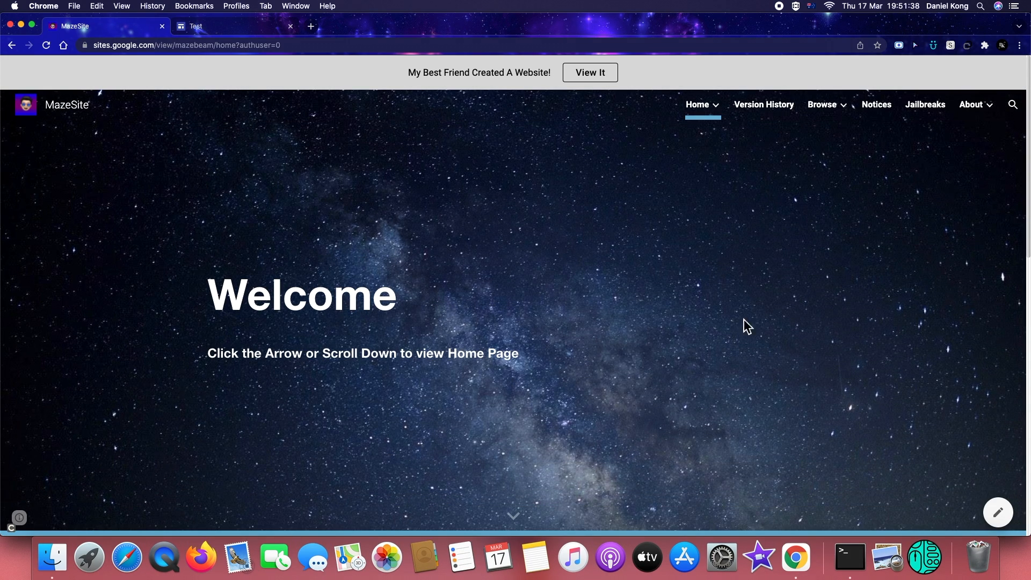
left_click(221, 28)
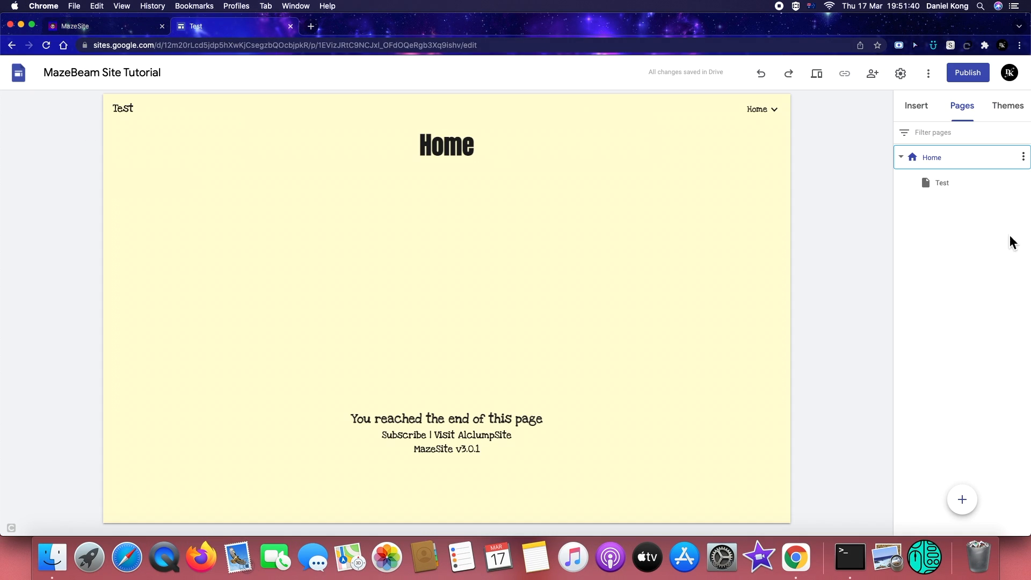